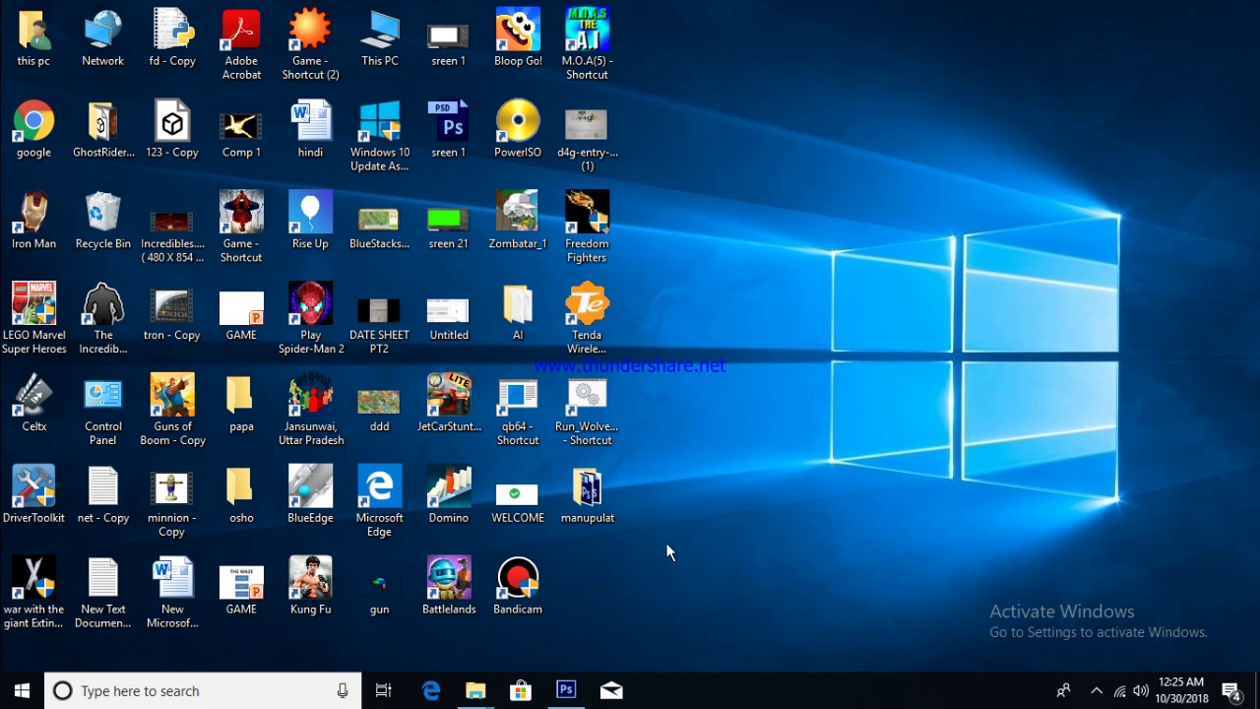
# - Bring Photoshop forward, then minimize it and open the manupulation folder
pyautogui.click(566, 690)
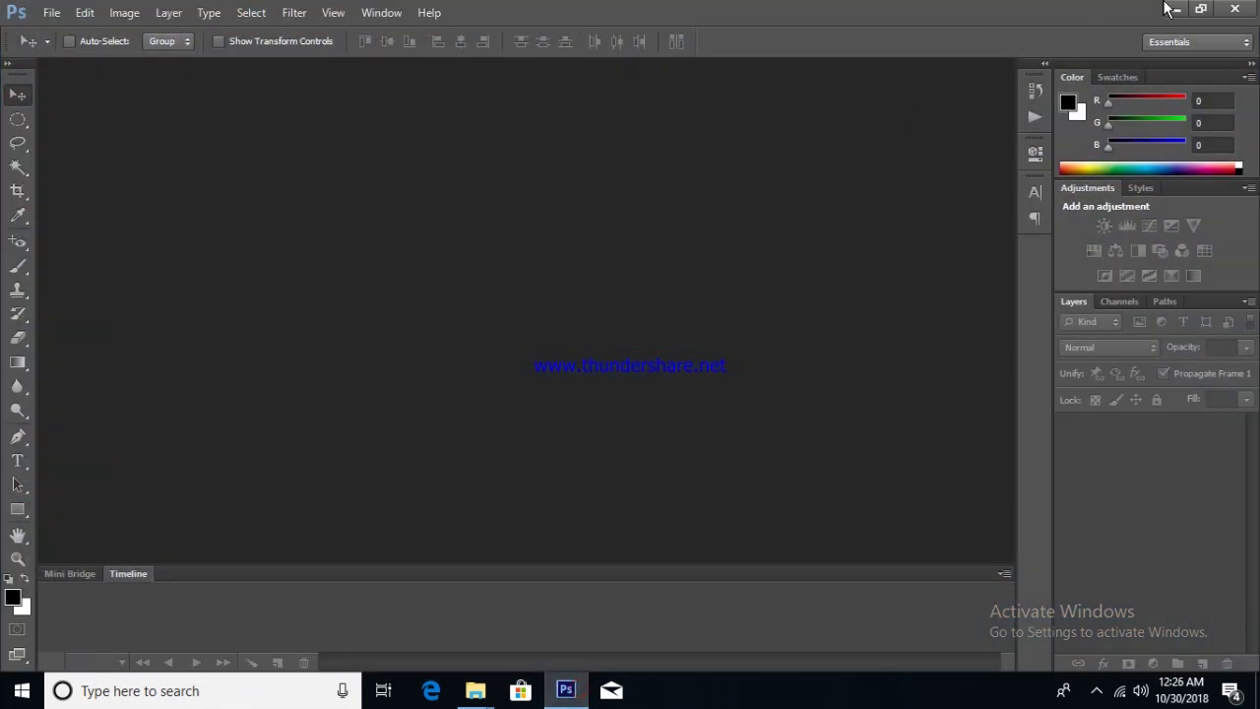
pyautogui.click(1167, 10)
pyautogui.doubleClick(587, 502)
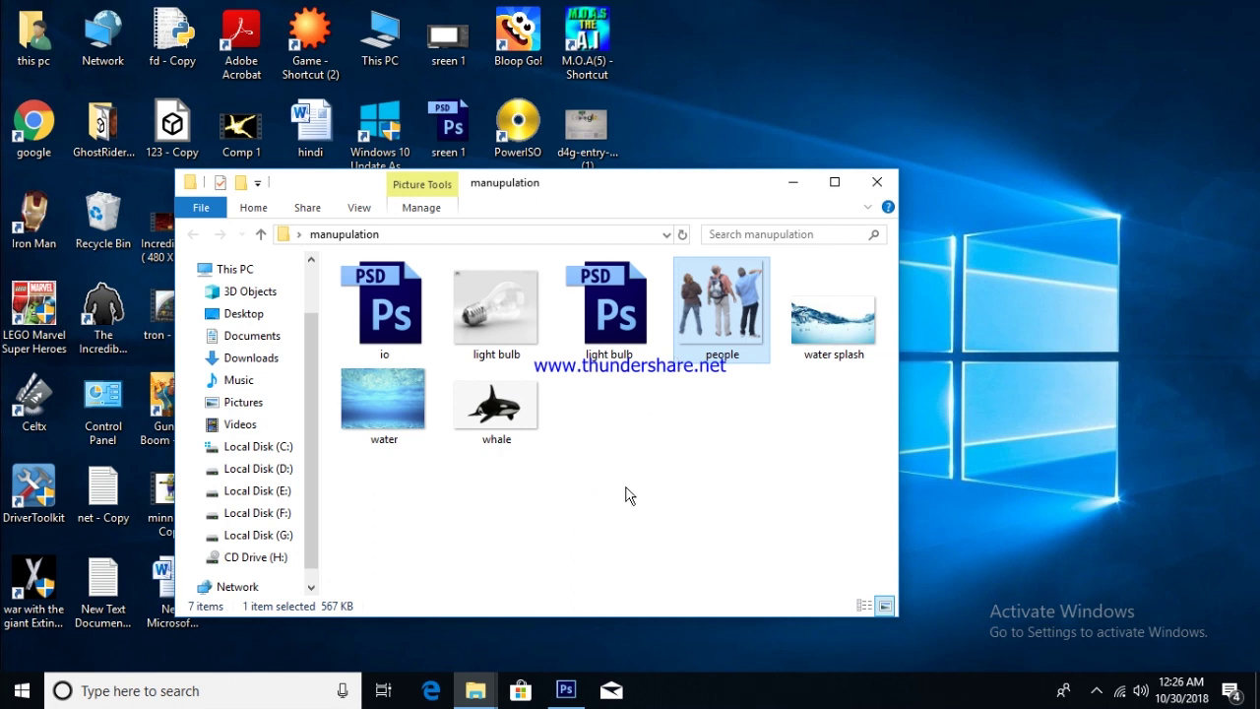
# - Drag the light bulb photo from the manupulation folder into Photoshop
pyautogui.click(755, 462)
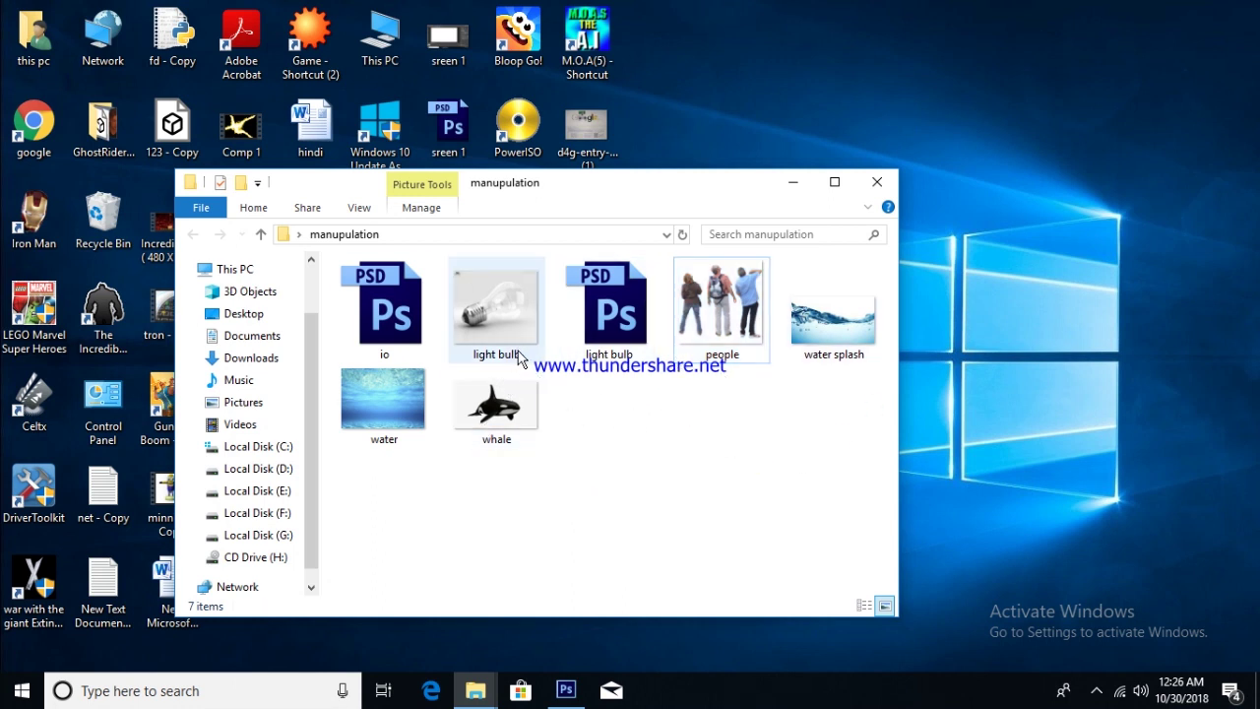
pyautogui.moveTo(494, 303); pyautogui.dragTo(567, 612)
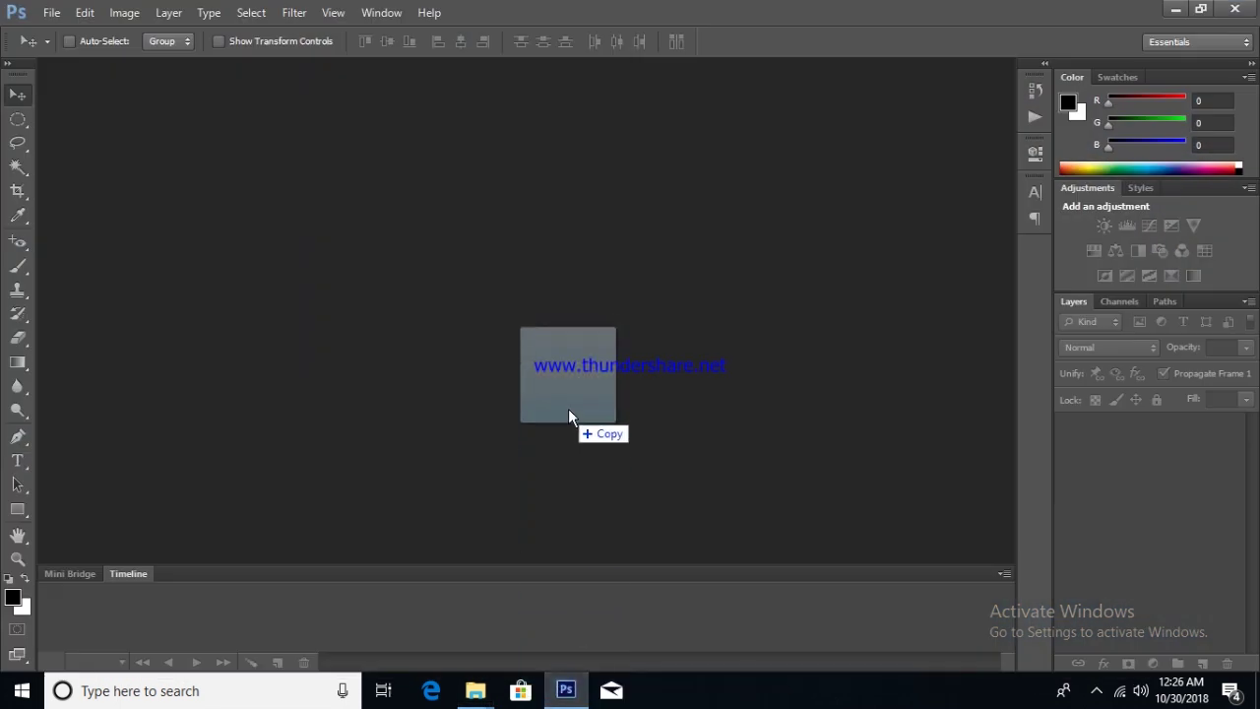
pyautogui.moveTo(567, 612); pyautogui.dragTo(568, 407)
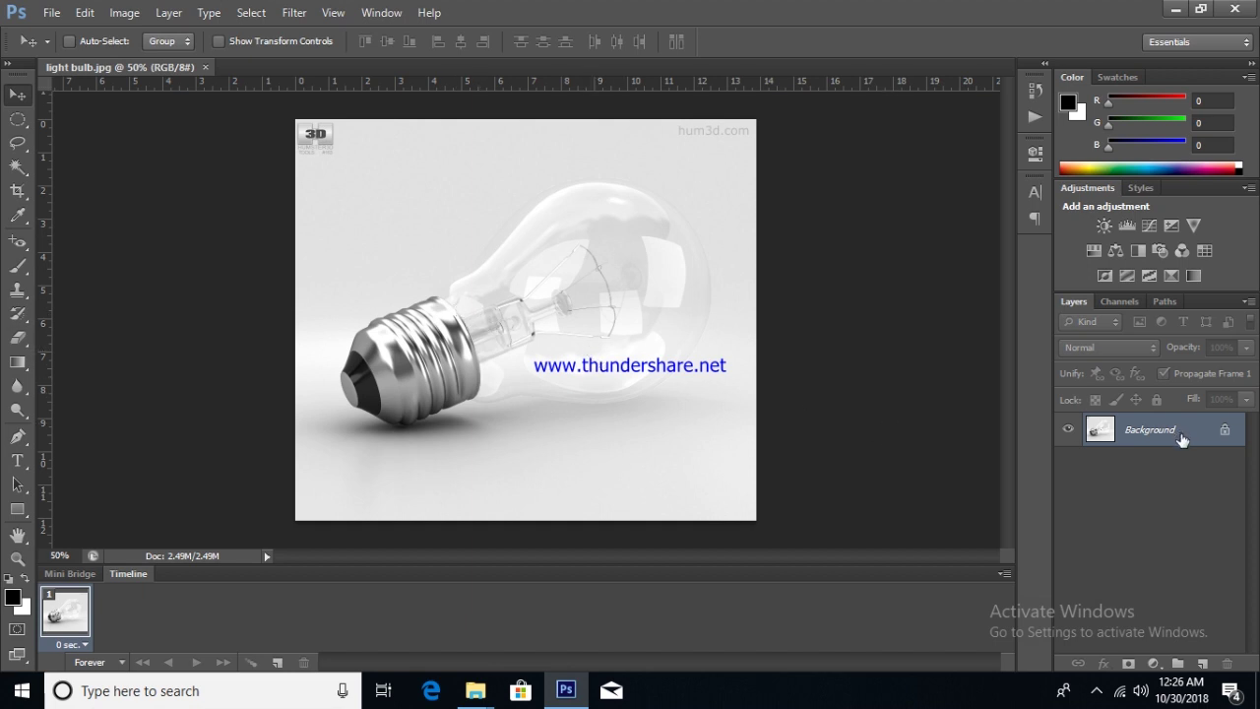
# - Duplicate the background as Layer 1 and Content-Aware fill away the bulb's filament
pyautogui.hotkey('ctrl', 'j')
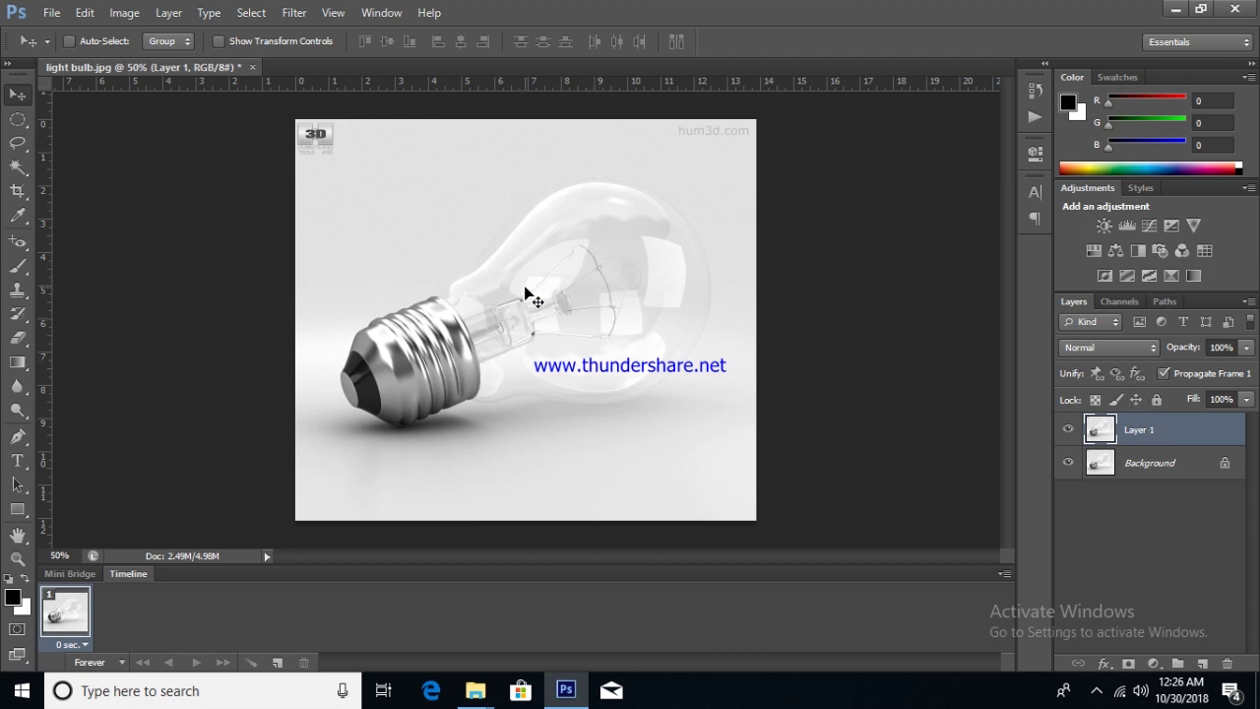
pyautogui.click(18, 143)
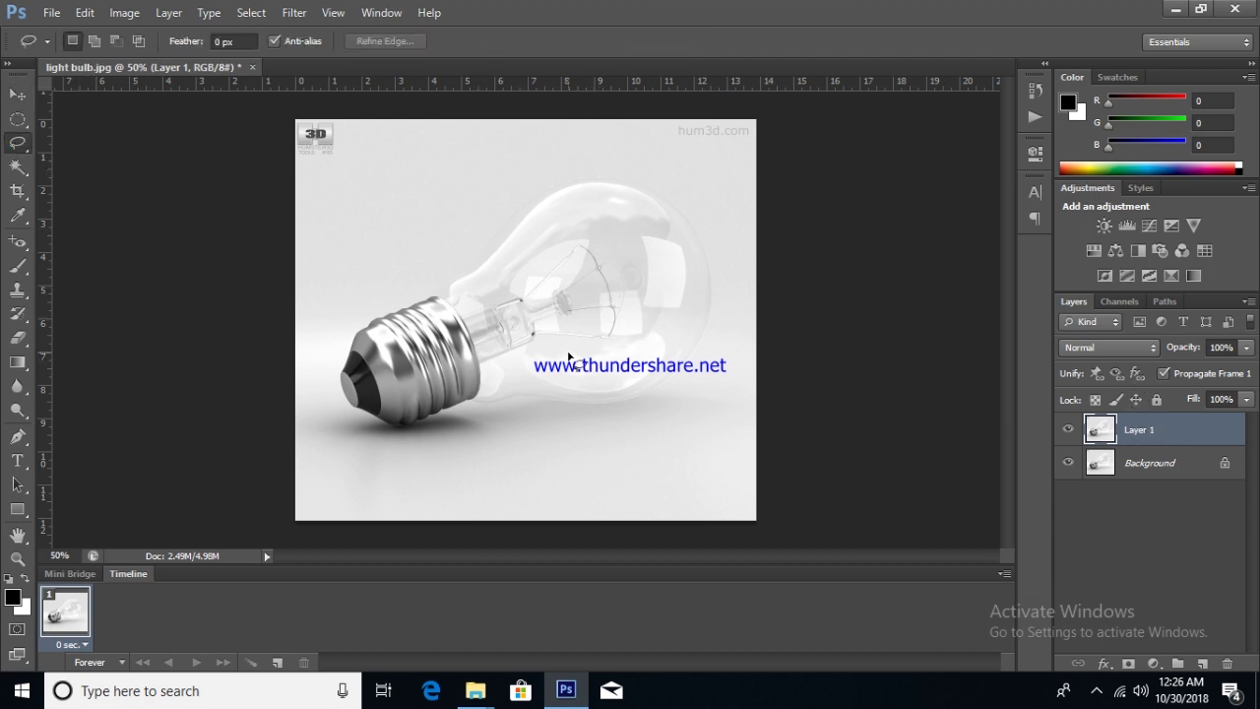
pyautogui.moveTo(509, 294); pyautogui.dragTo(504, 298)
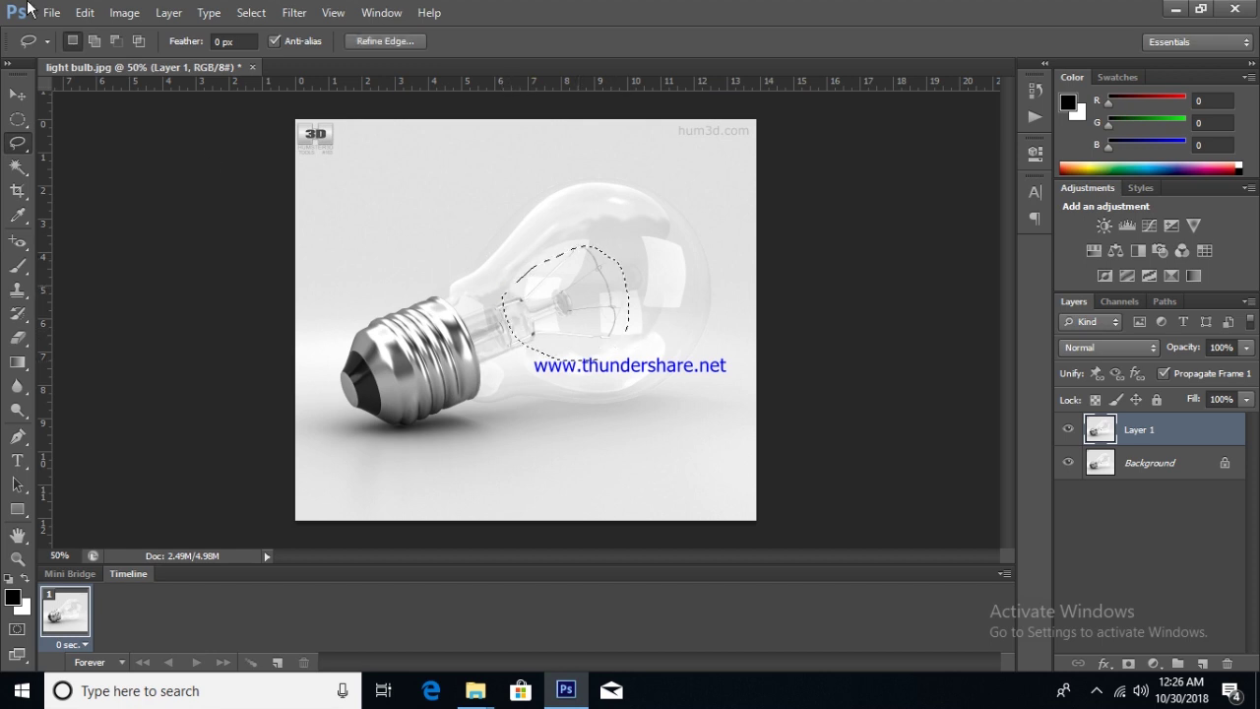
pyautogui.click(84, 12)
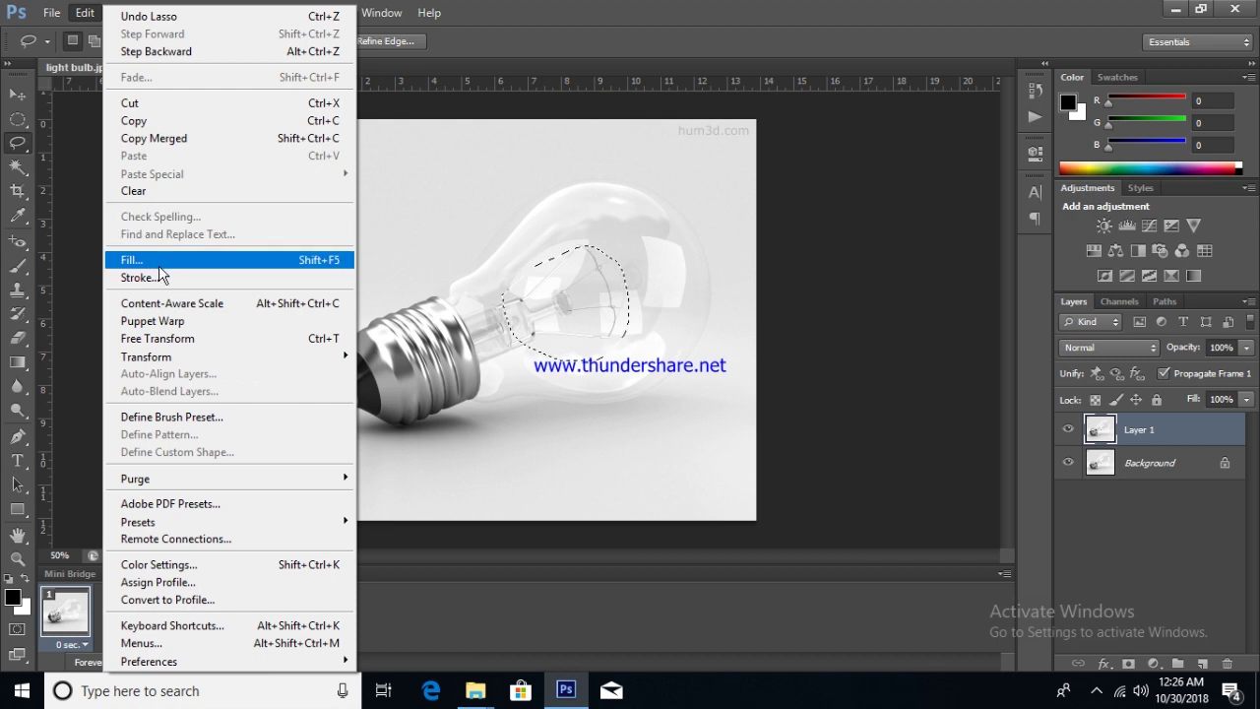
pyautogui.click(158, 260)
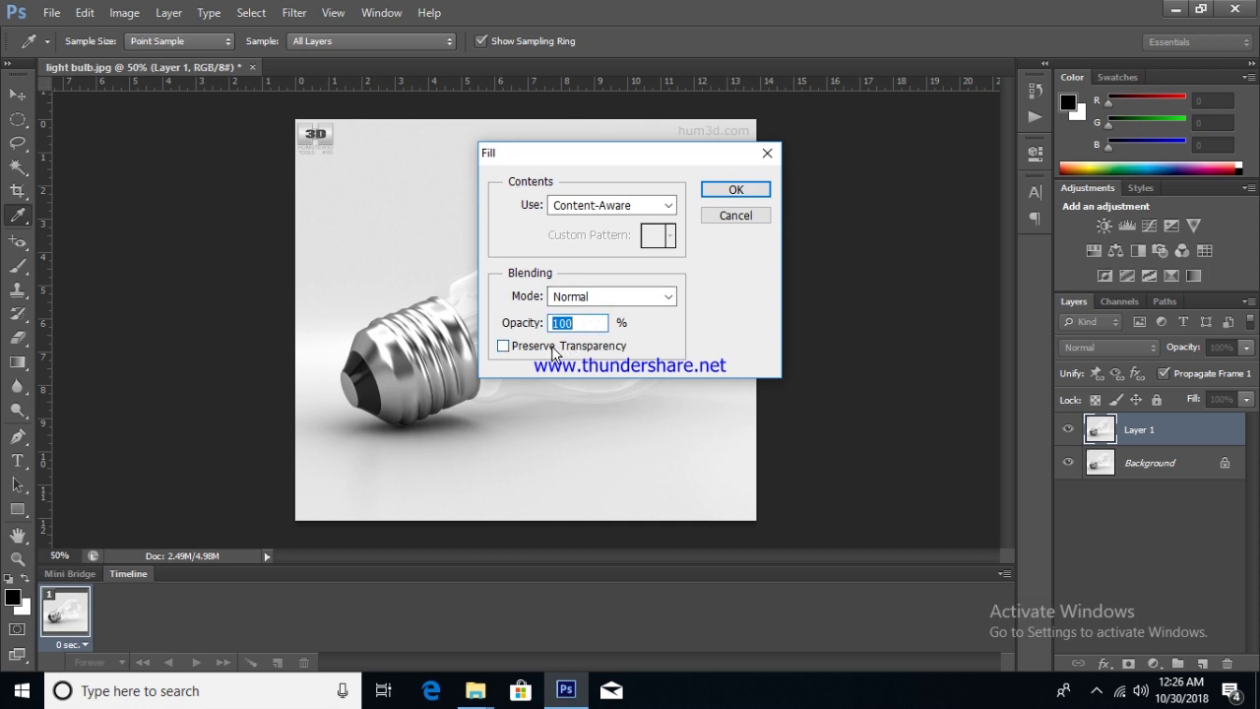
pyautogui.click(736, 189)
pyautogui.press('l')
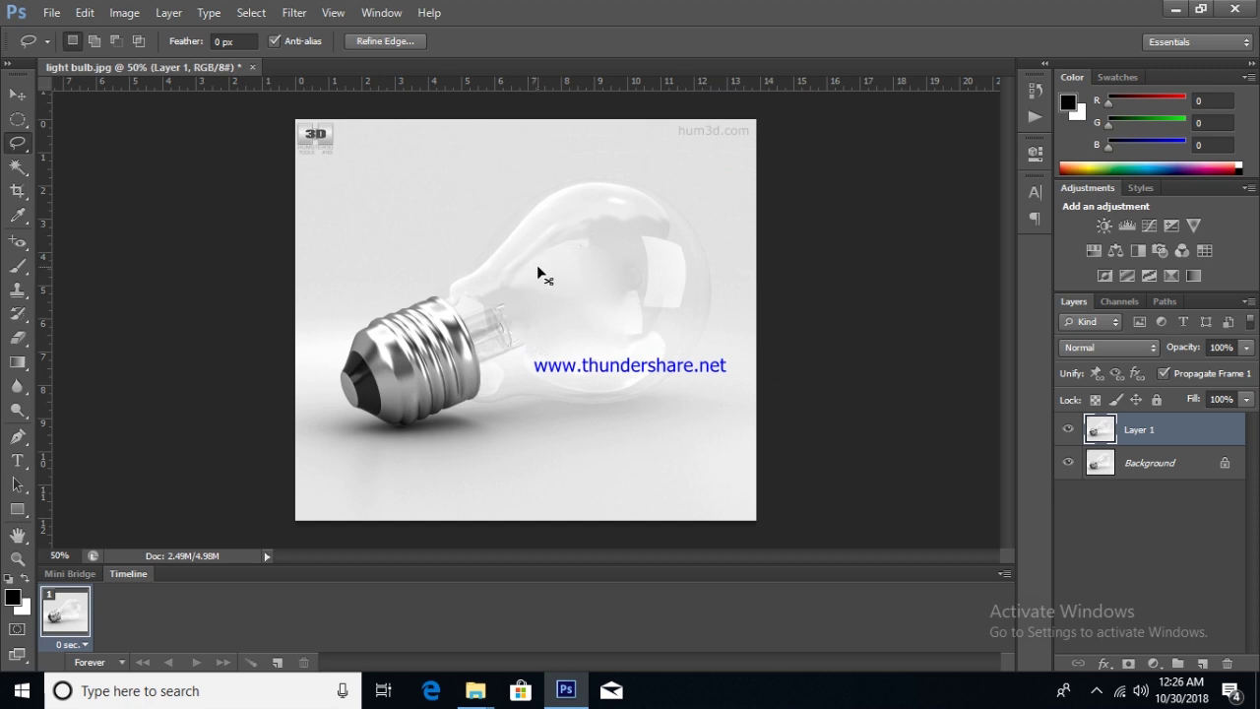
pyautogui.hotkey('ctrl', 'd')
# - Lasso the leftover wire near the bulb's neck and remove it with Content-Aware fill
pyautogui.scroll(2, 513, 343)
pyautogui.scroll(2, 515, 345)
pyautogui.moveTo(557, 232)
pyautogui.mouseDown()
pyautogui.moveTo(483, 385)
pyautogui.moveTo(557, 237)
pyautogui.mouseUp()
pyautogui.click(100, 12)
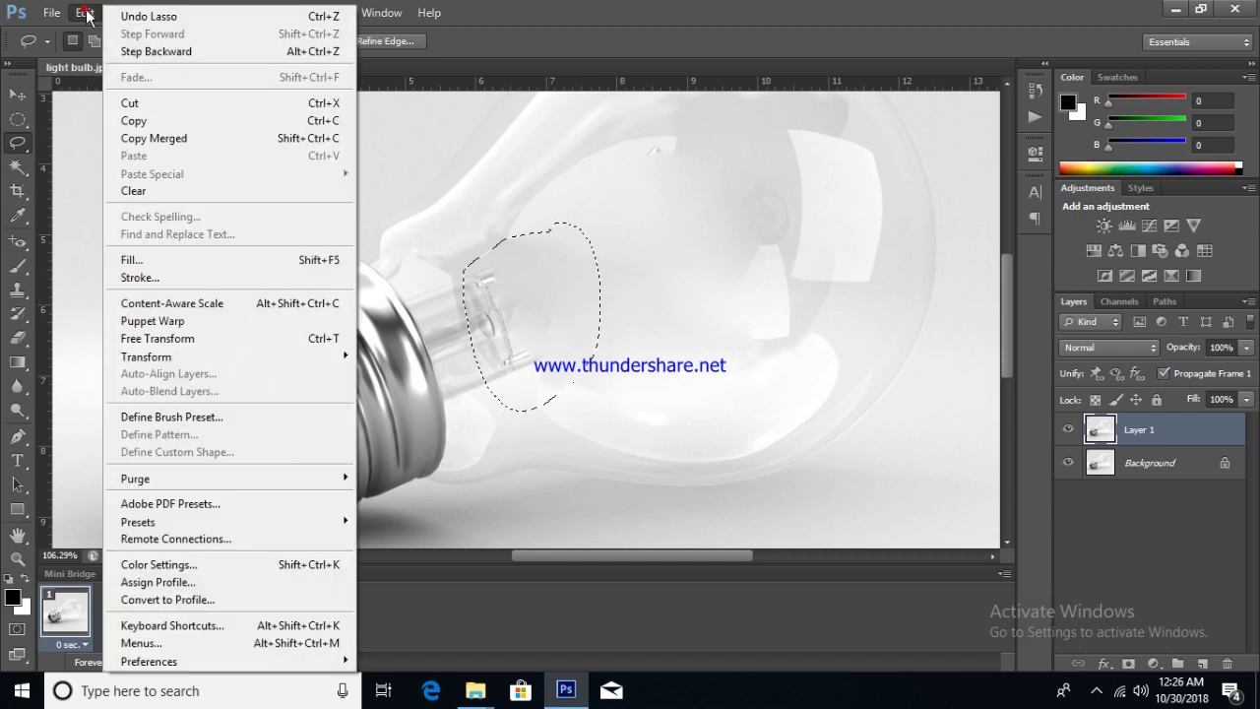
pyautogui.click(159, 260)
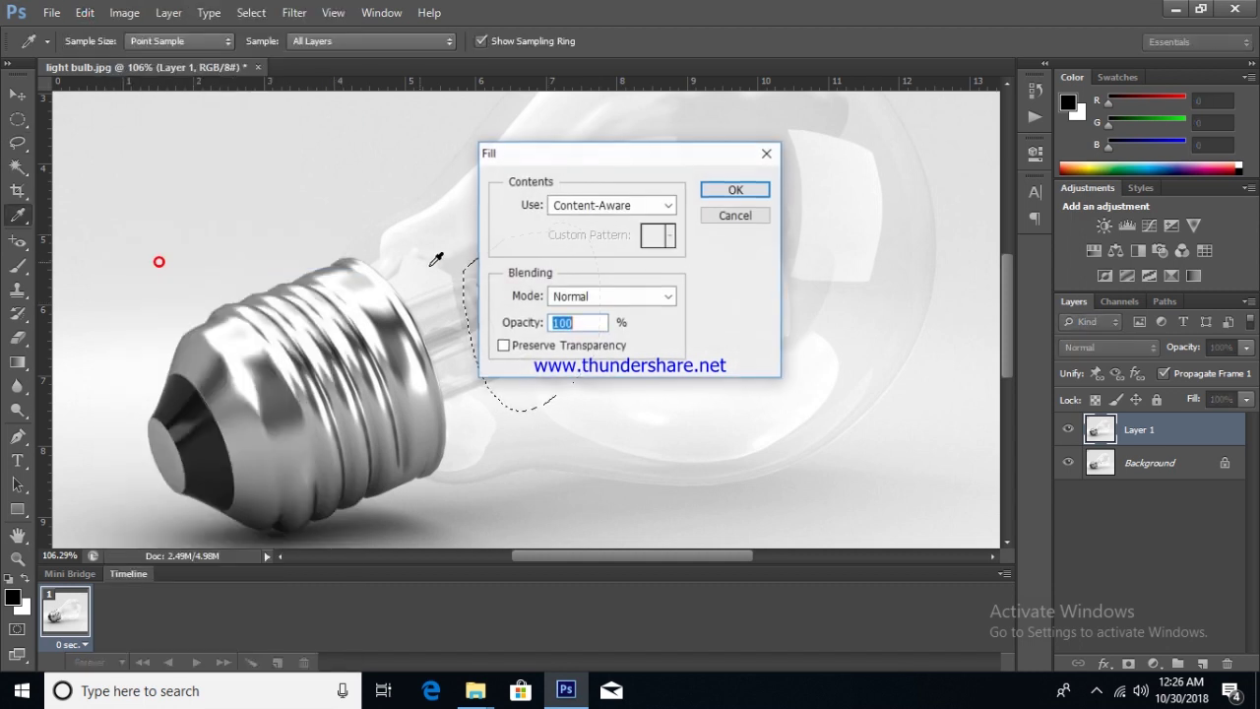
pyautogui.click(733, 190)
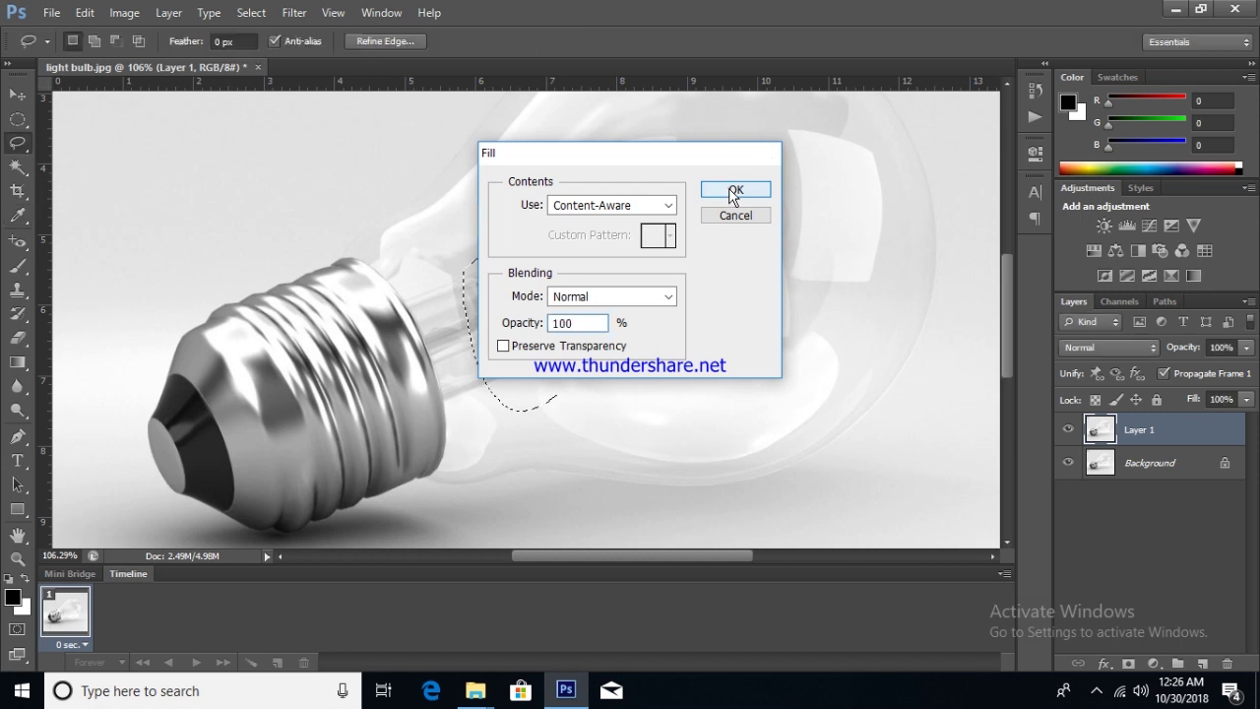
pyautogui.hotkey('ctrl', 'd')
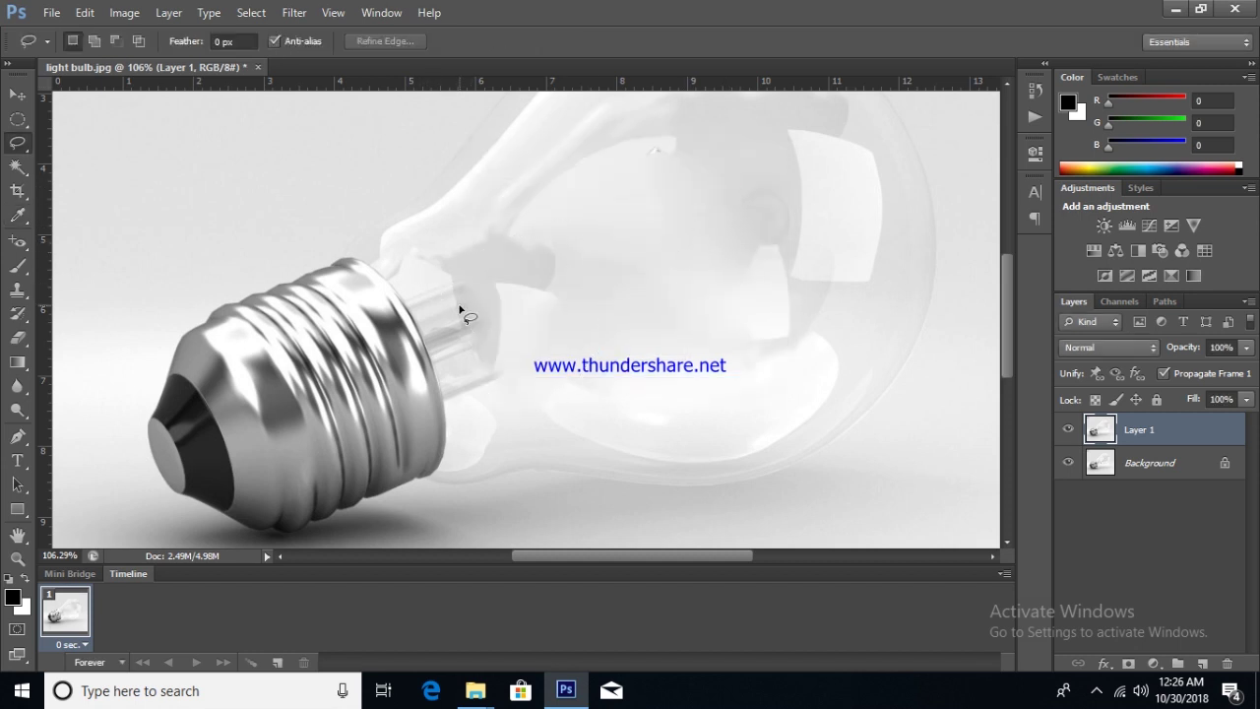
# - Clone Stamp clean glass over the remaining wire at the bulb's neck
pyautogui.press('s')
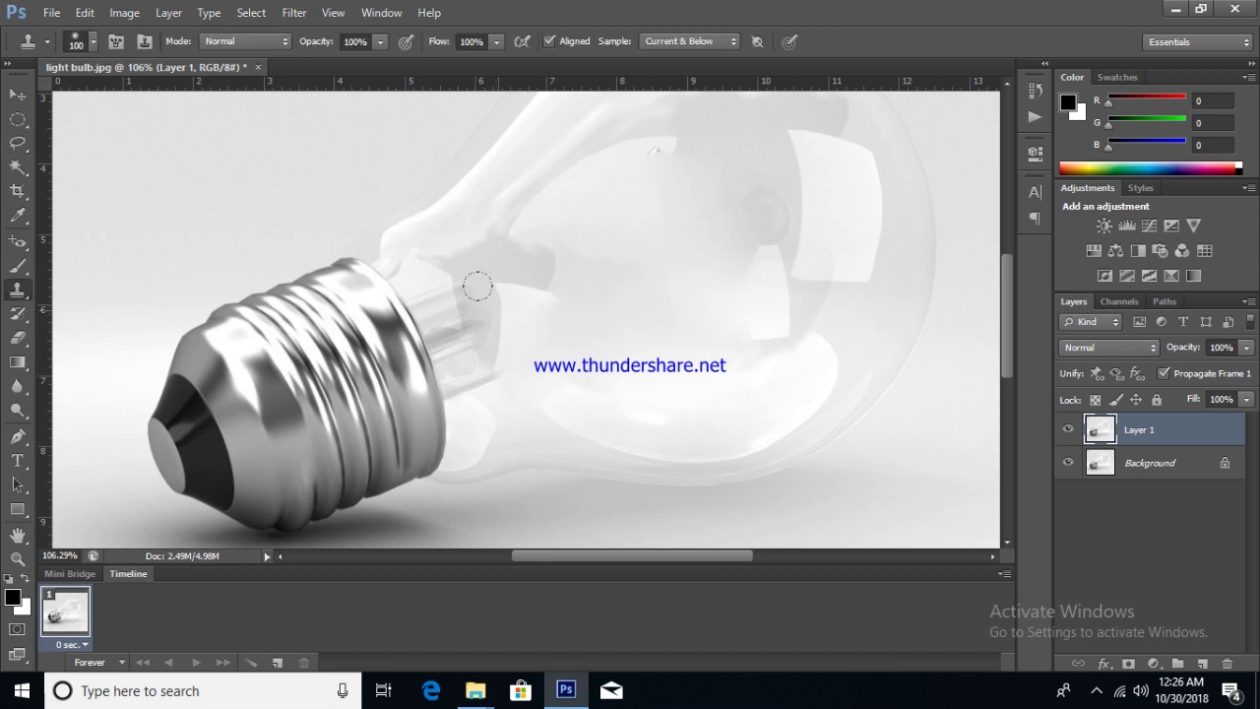
pyautogui.keyDown('alt'); pyautogui.click(543, 309); pyautogui.keyUp('alt')
pyautogui.click(463, 314)
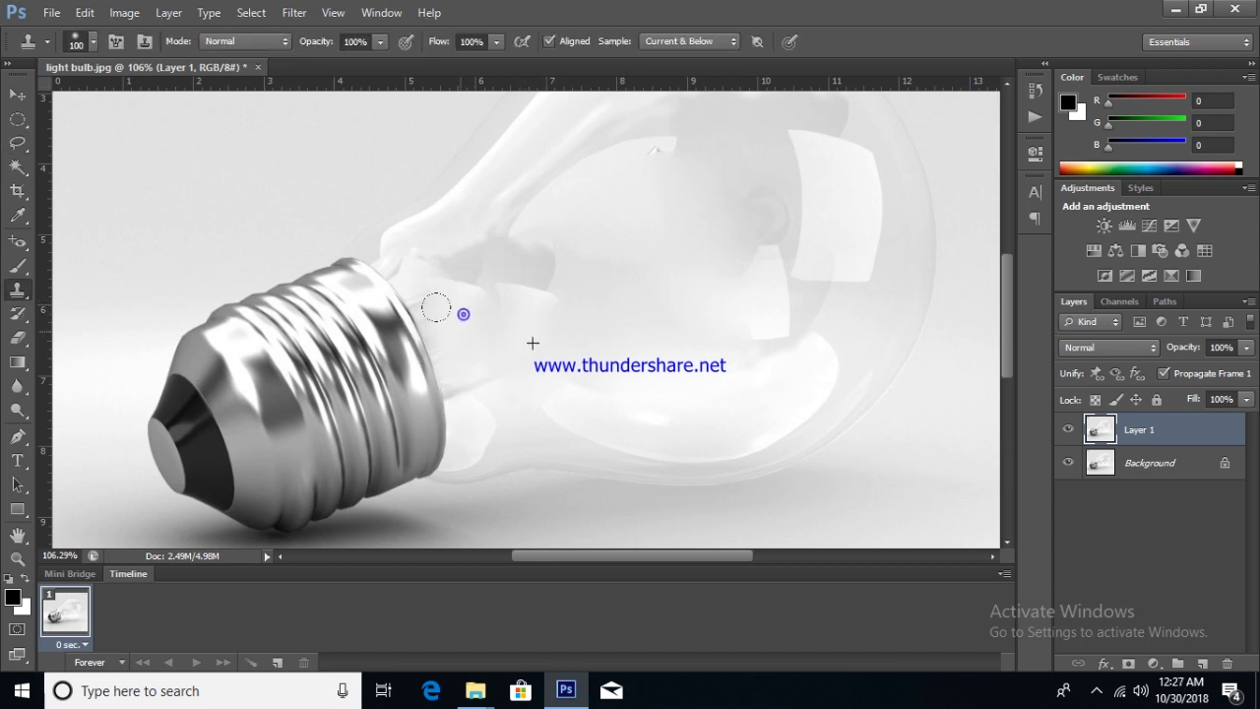
pyautogui.click(441, 282)
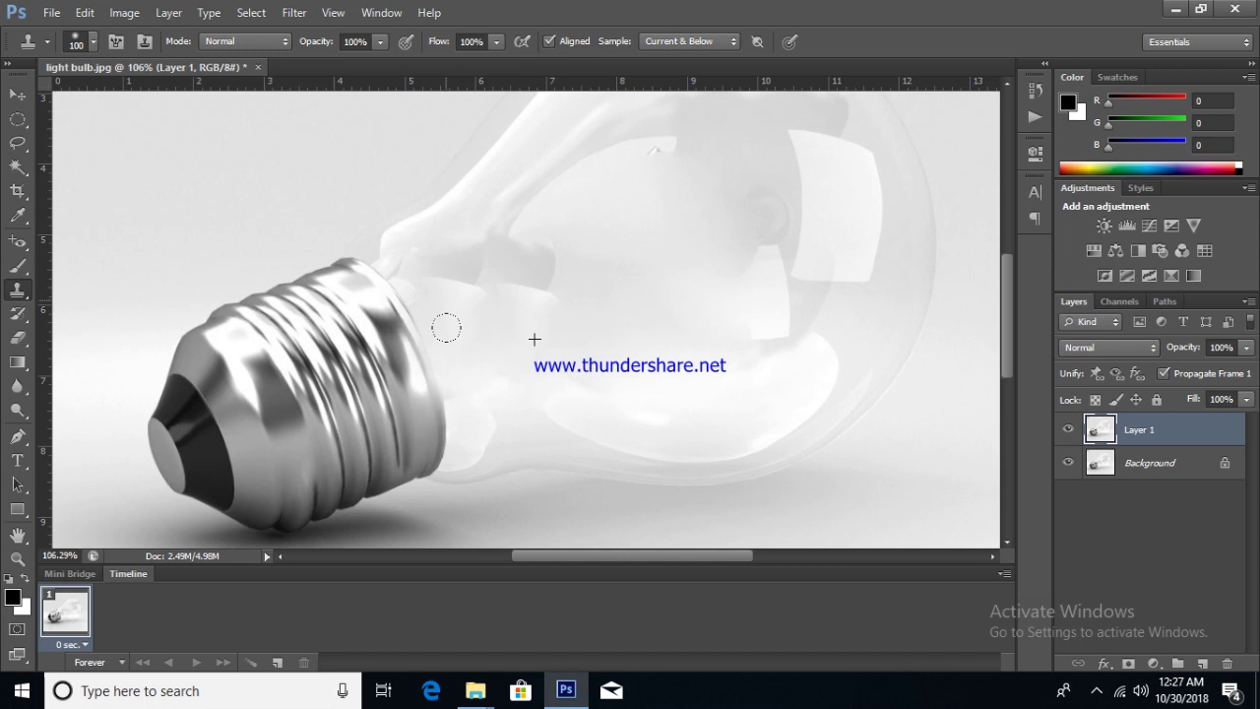
pyautogui.scroll(-3, 473, 344)
pyautogui.scroll(-1, 500, 339)
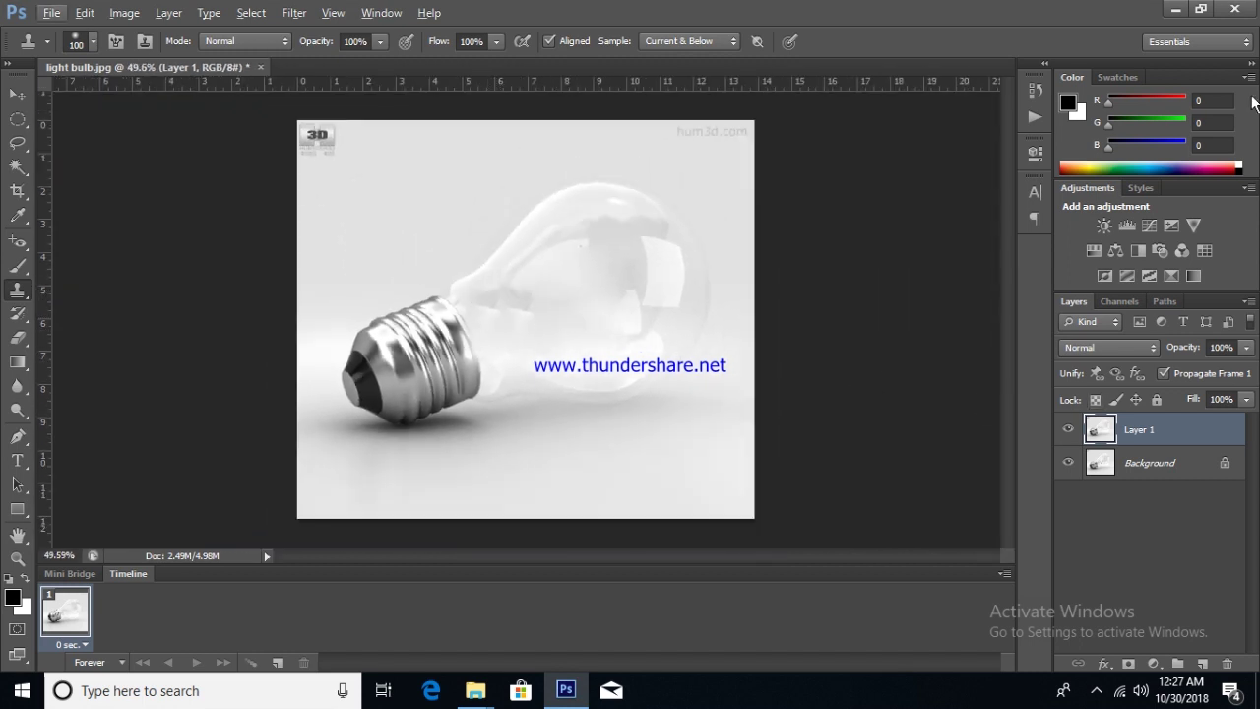
# - Drag water.jpg from the folder into the bulb document
pyautogui.click(1176, 9)
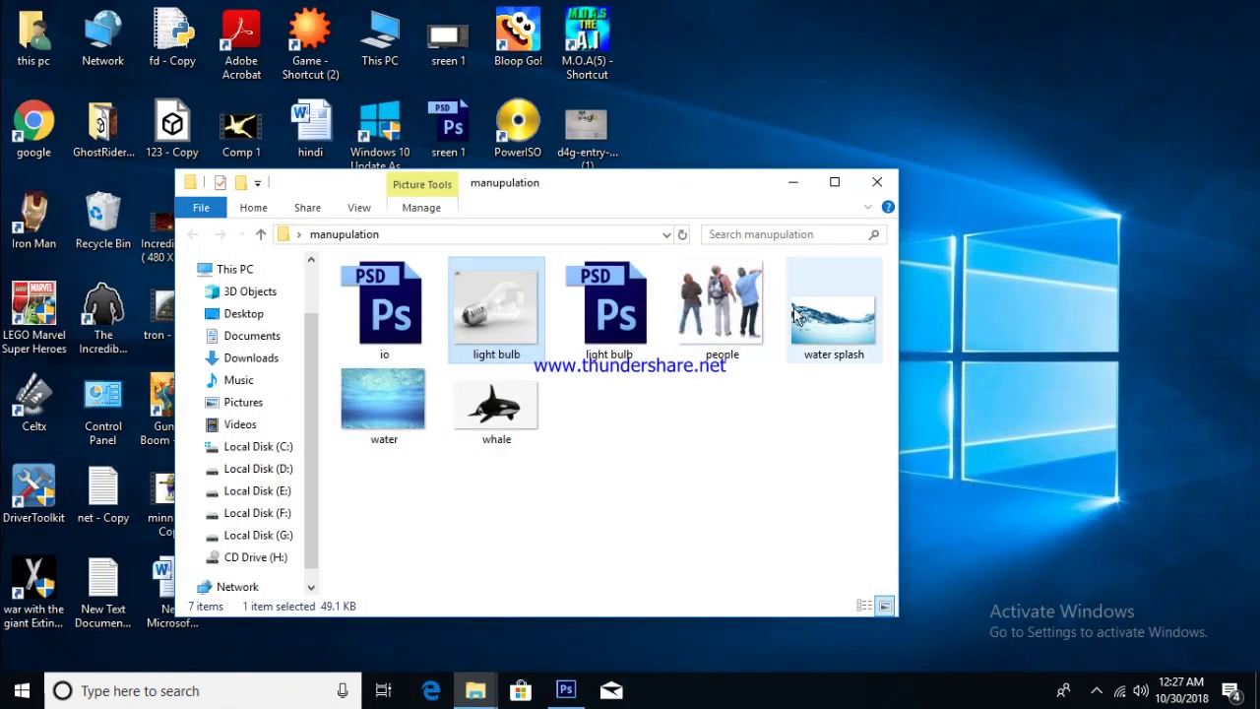
pyautogui.moveTo(382, 393); pyautogui.dragTo(581, 679)
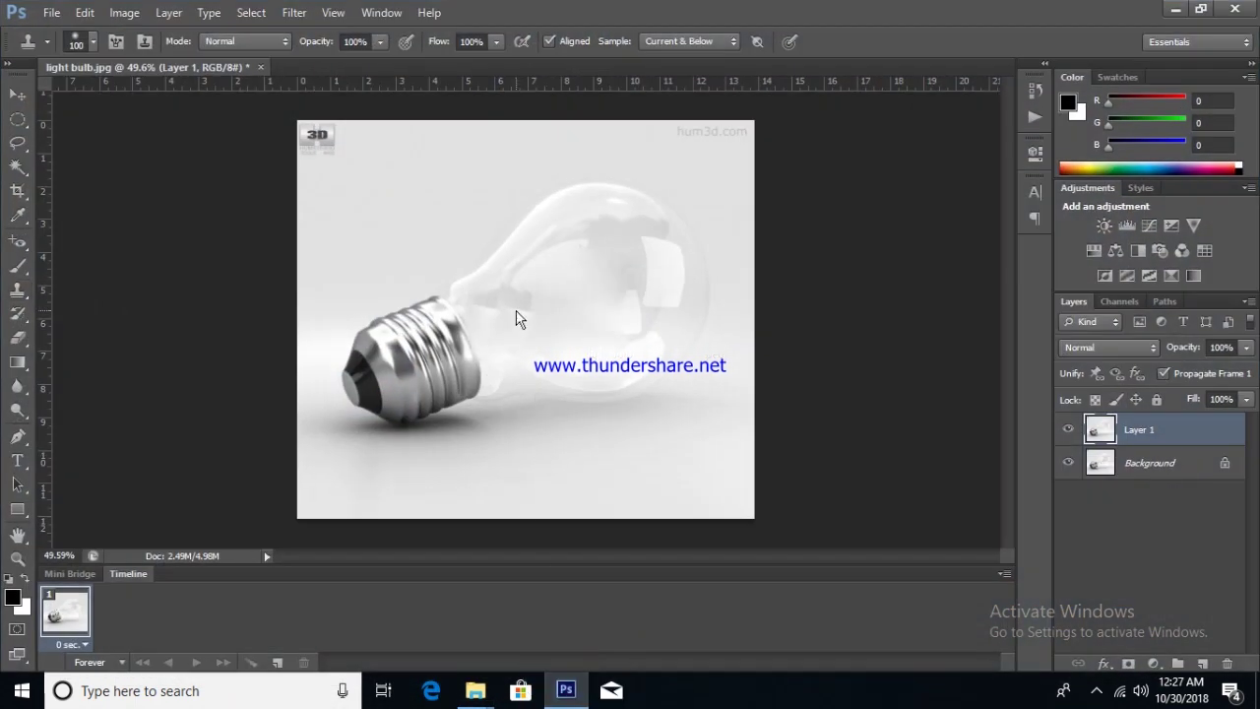
pyautogui.moveTo(581, 680)
pyautogui.mouseDown()
pyautogui.moveTo(527, 313)
pyautogui.moveTo(662, 284)
pyautogui.mouseUp()
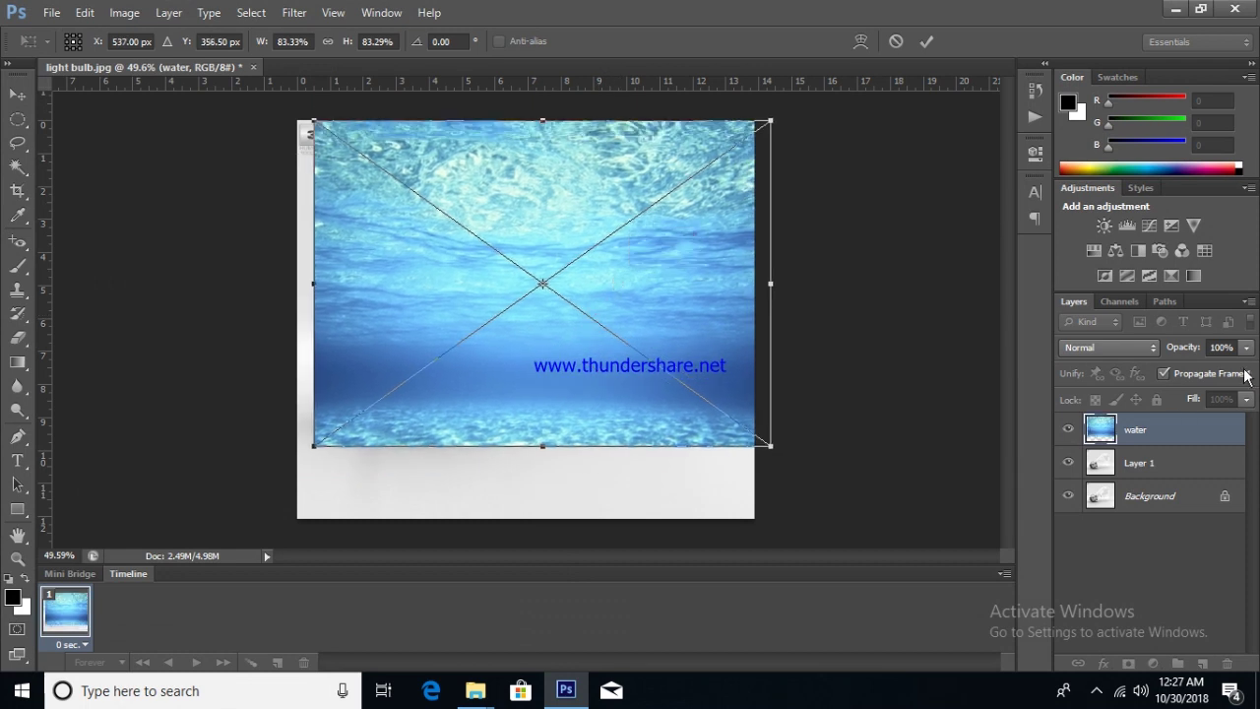
# - Set the water layer to 54% opacity and move it up over the bulb
pyautogui.click(1246, 347)
pyautogui.moveTo(1243, 369); pyautogui.dragTo(1211, 370)
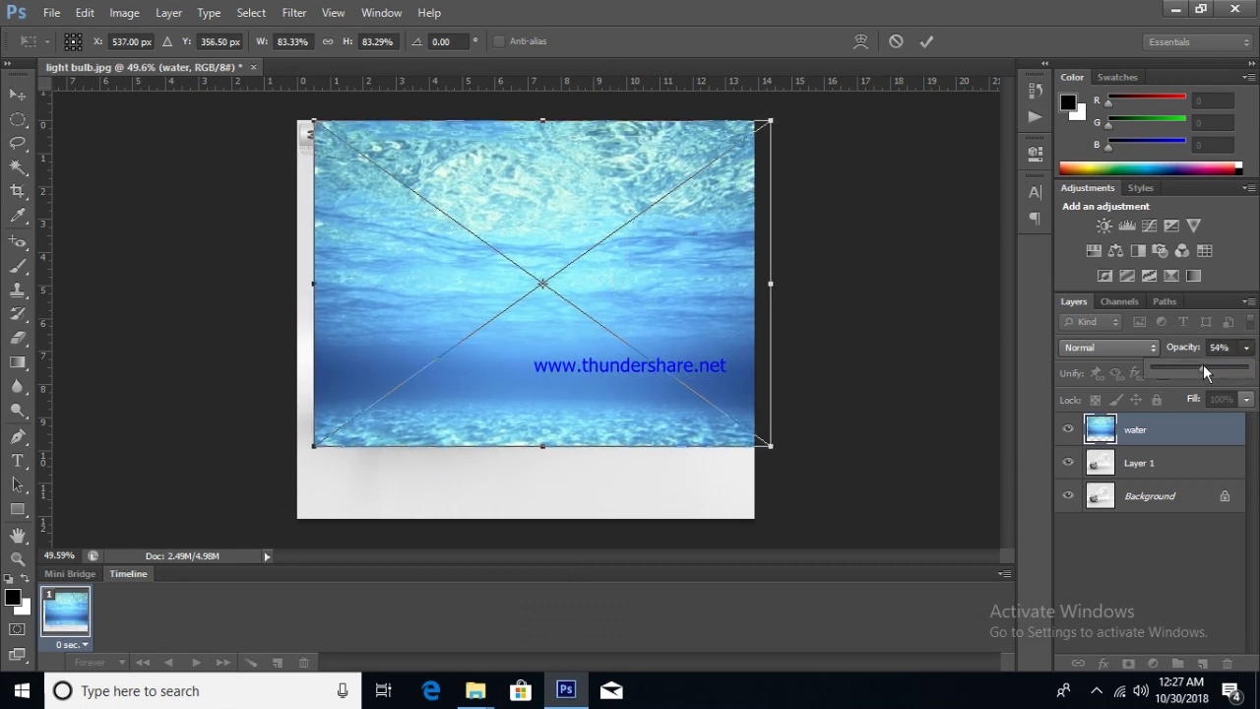
pyautogui.moveTo(653, 348); pyautogui.dragTo(659, 333)
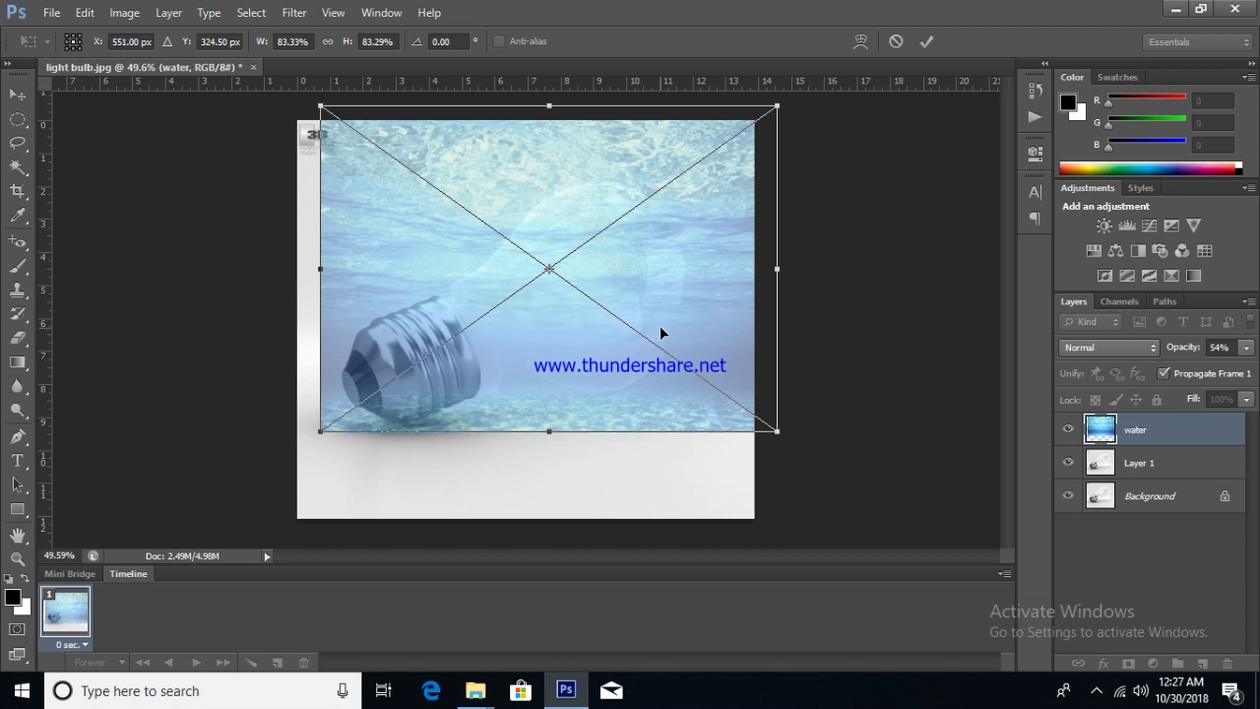
pyautogui.press('Return')
pyautogui.press('s')
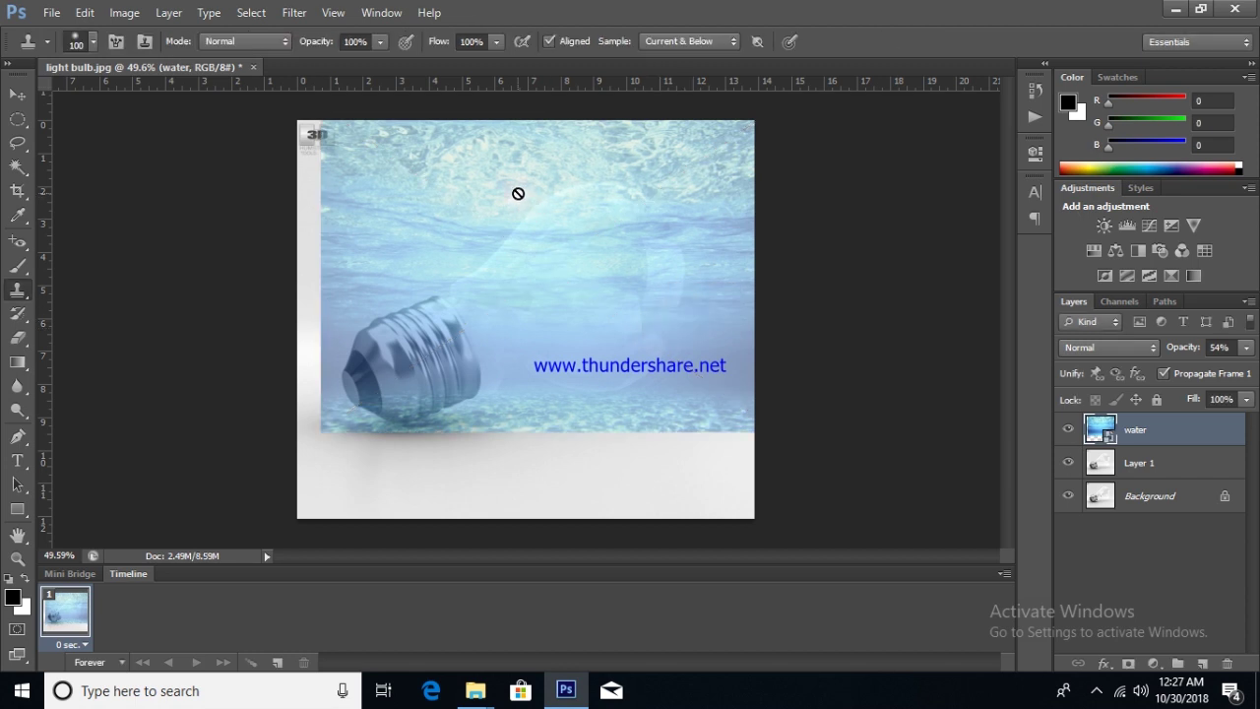
# - Rasterize the water layer
pyautogui.scroll(1, 518, 193)
pyautogui.click(18, 95)
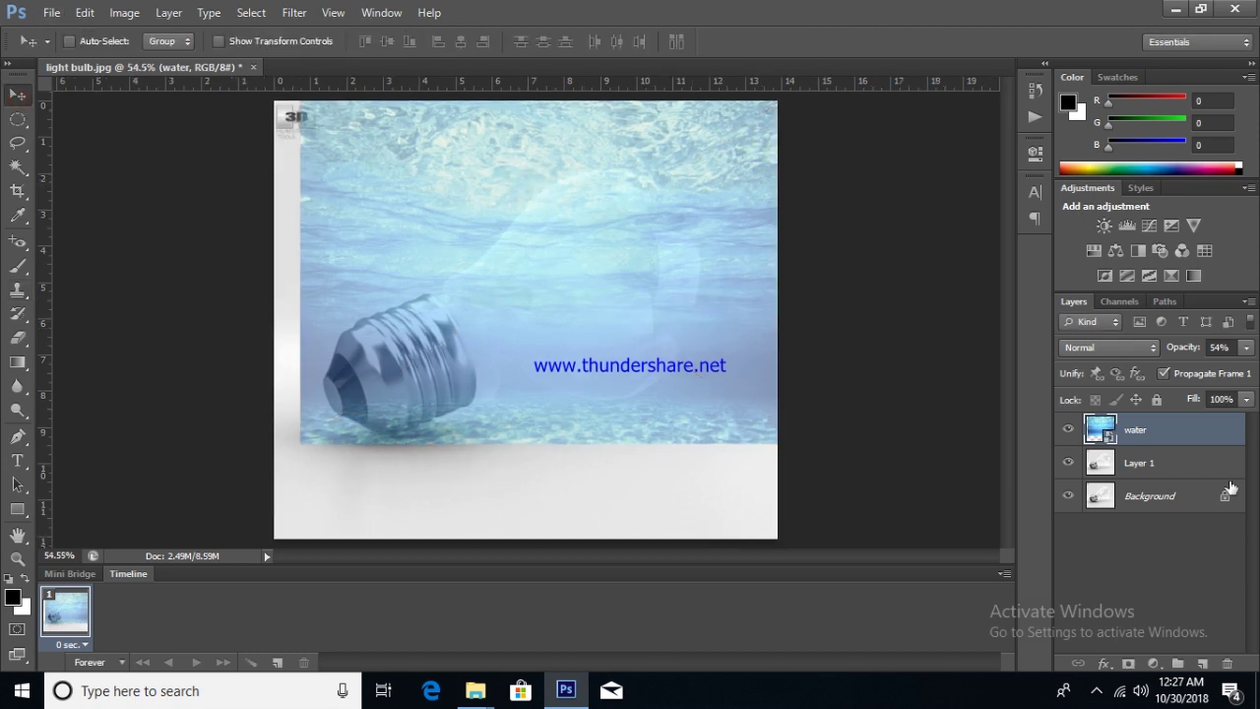
pyautogui.rightClick(1137, 439)
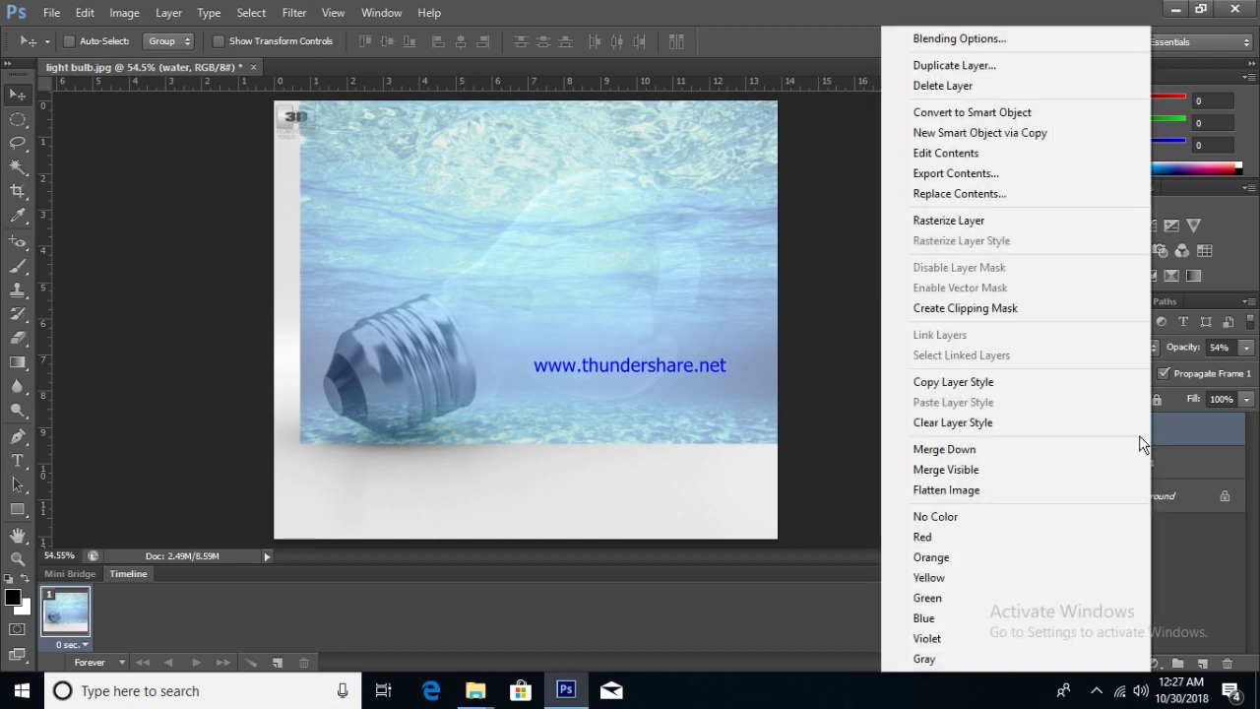
pyautogui.click(1004, 213)
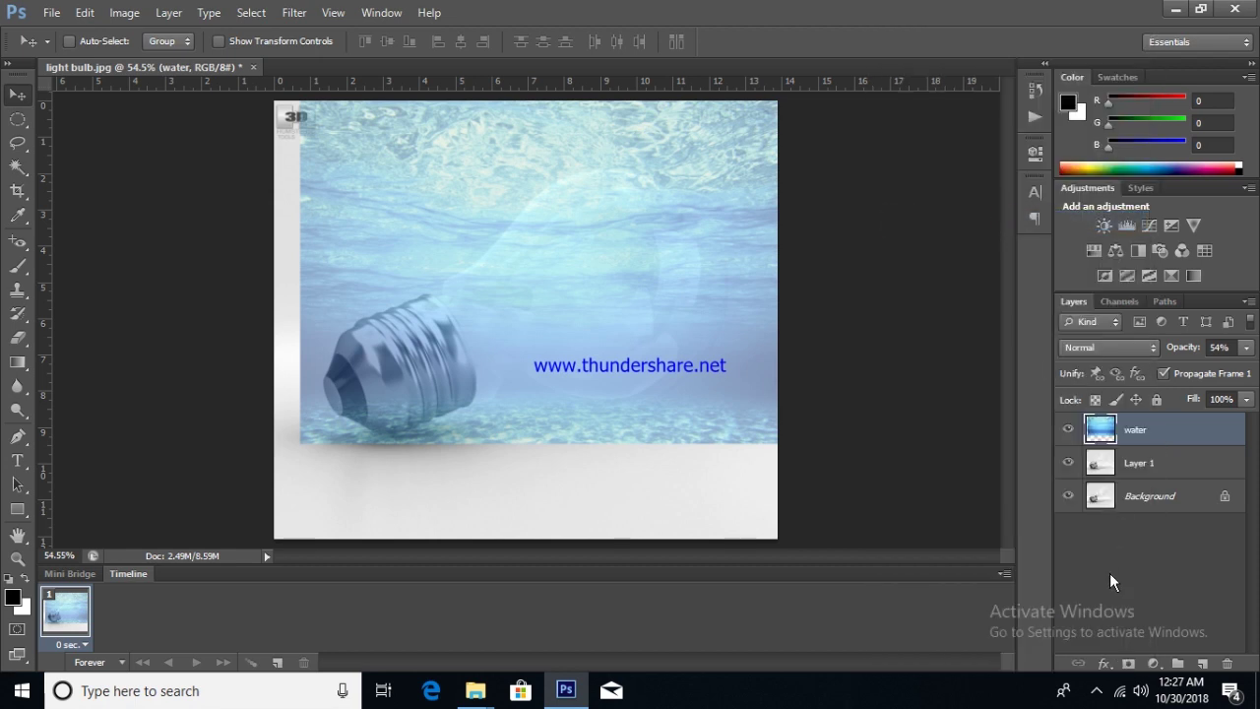
# - Add a mask to the water layer and brush black to hide water at the upper left
pyautogui.click(1125, 665)
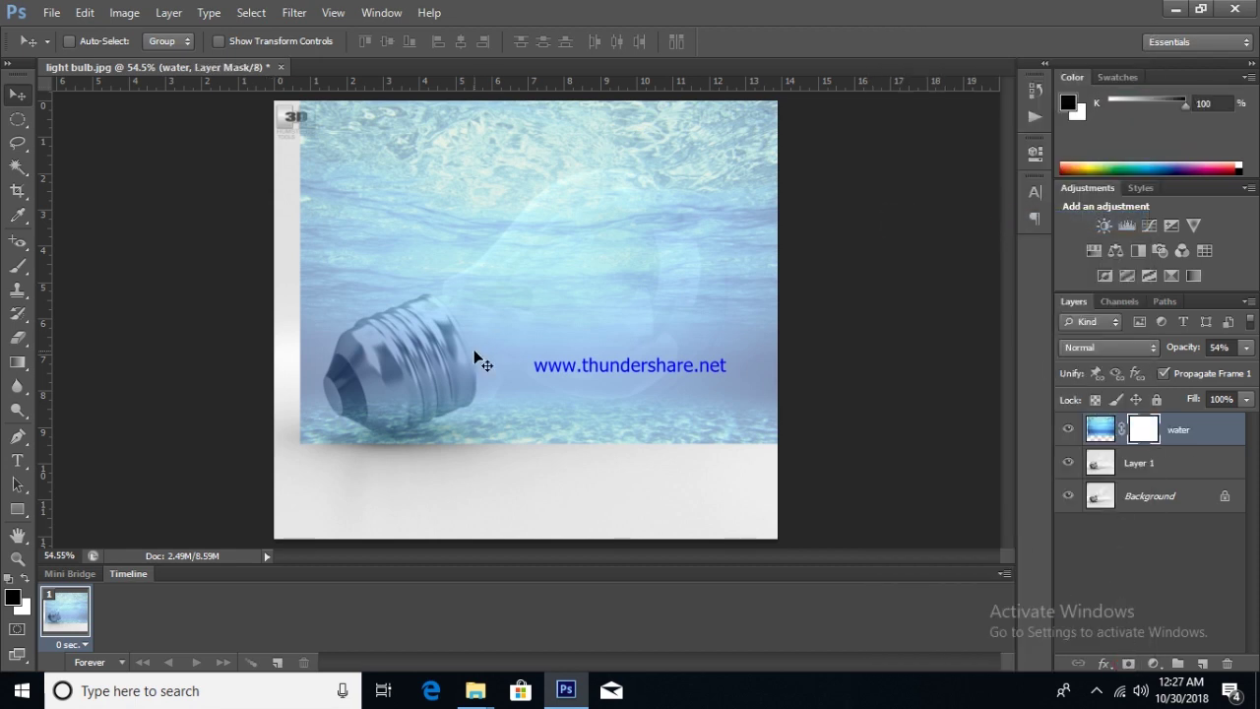
pyautogui.press('b')
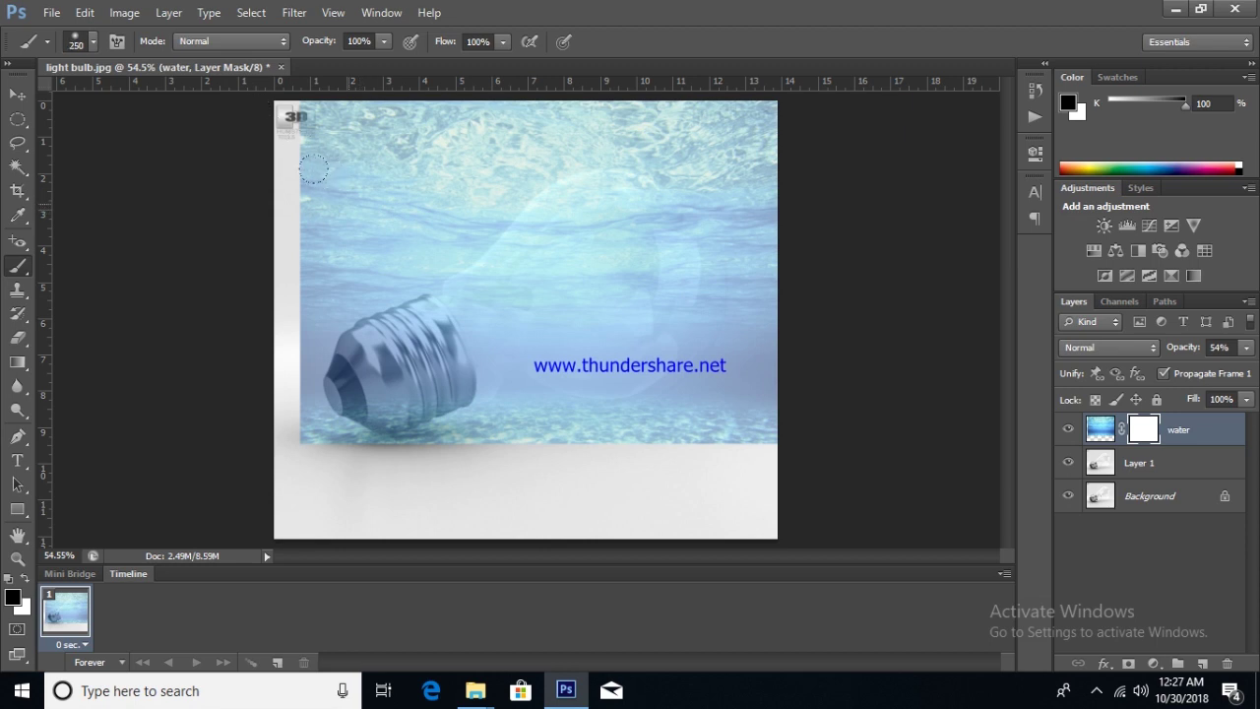
pyautogui.moveTo(296, 138)
pyautogui.mouseDown()
pyautogui.moveTo(762, 130)
pyautogui.moveTo(740, 308)
pyautogui.moveTo(425, 425)
pyautogui.moveTo(287, 272)
pyautogui.moveTo(331, 273)
pyautogui.moveTo(324, 141)
pyautogui.moveTo(443, 216)
pyautogui.moveTo(512, 98)
pyautogui.mouseUp()
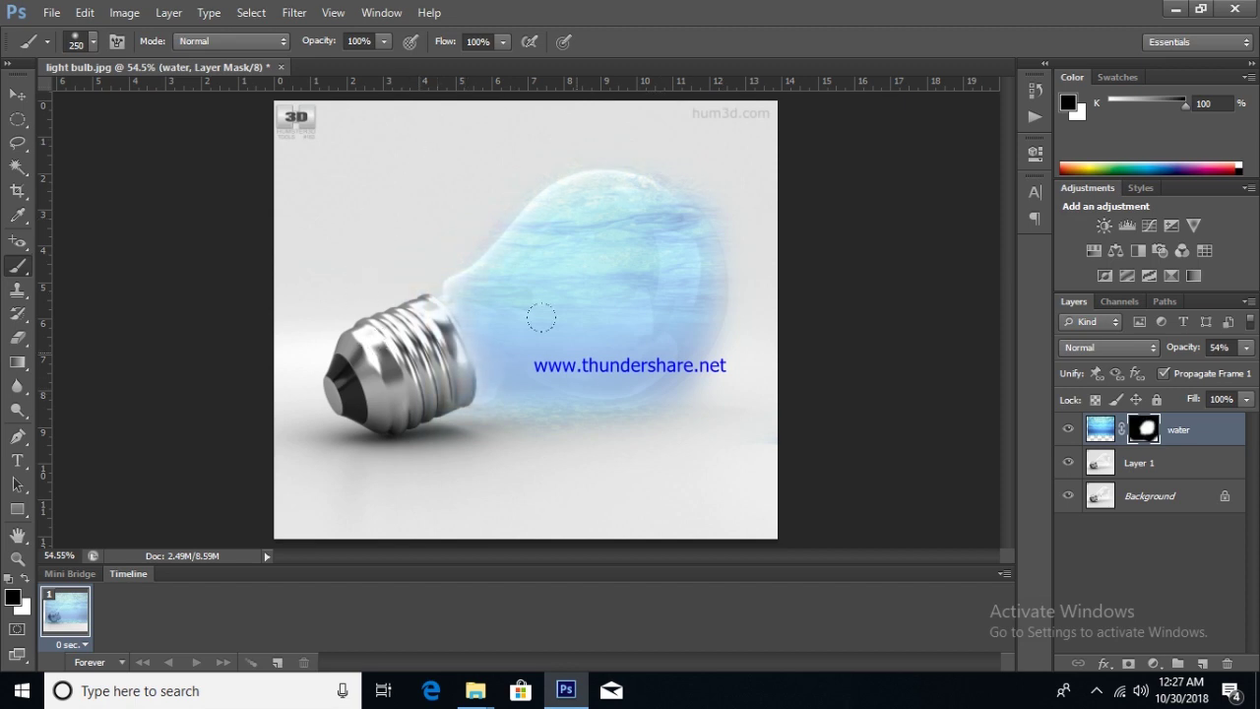
pyautogui.scroll(2, 638, 283)
pyautogui.scroll(1, 714, 225)
pyautogui.scroll(1, 745, 205)
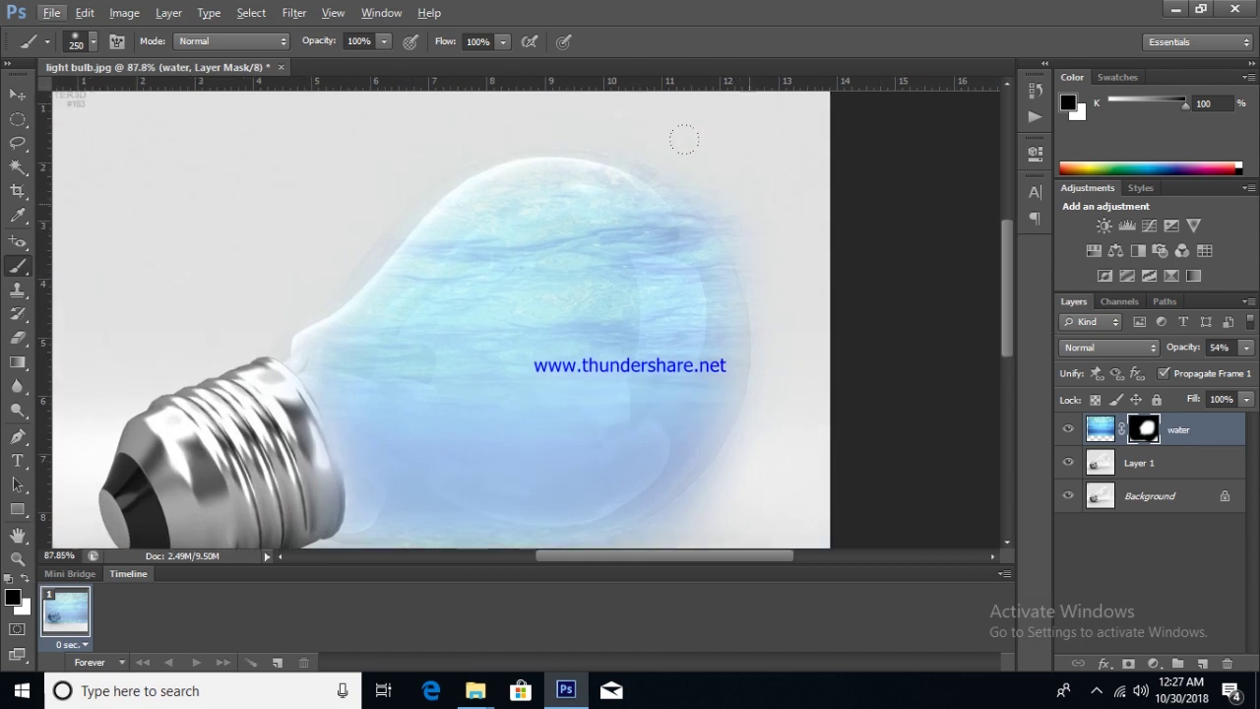
pyautogui.scroll(1, 678, 132)
pyautogui.scroll(2, 756, 231)
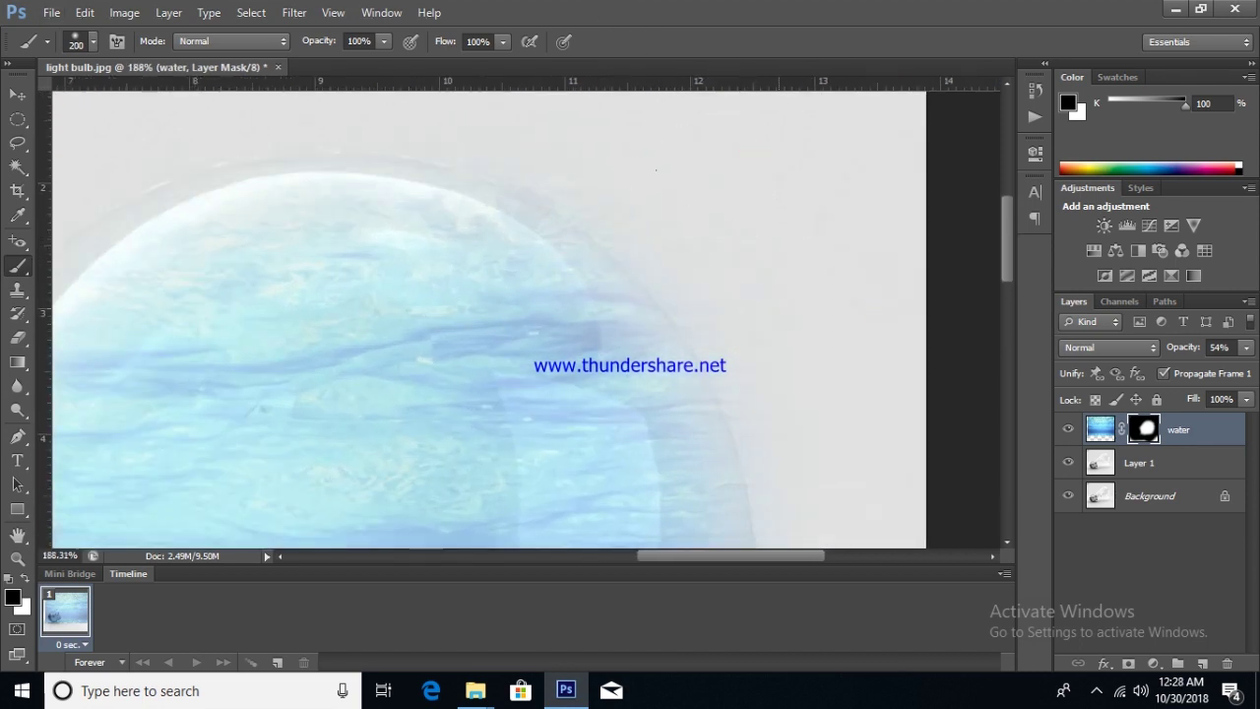
pyautogui.scroll(-1, 689, 226)
pyautogui.scroll(2, 647, 175)
pyautogui.scroll(1, 591, 182)
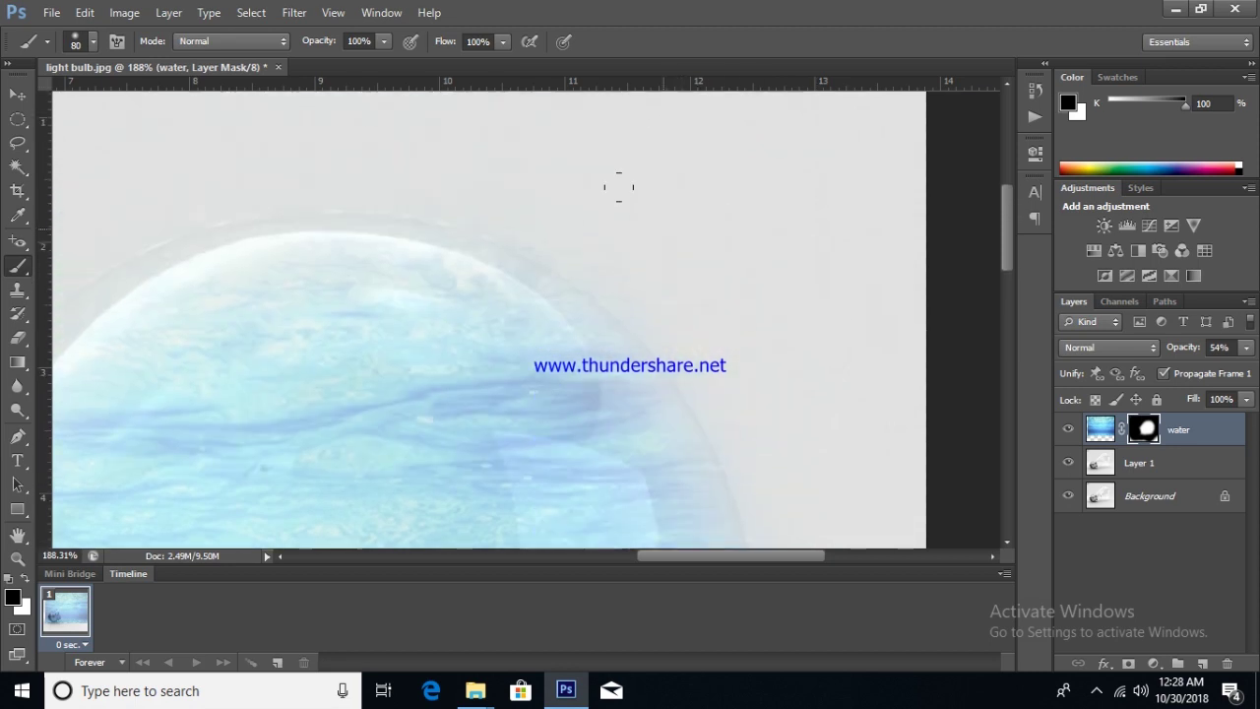
pyautogui.scroll(-3, 689, 244)
pyautogui.scroll(-3, 723, 258)
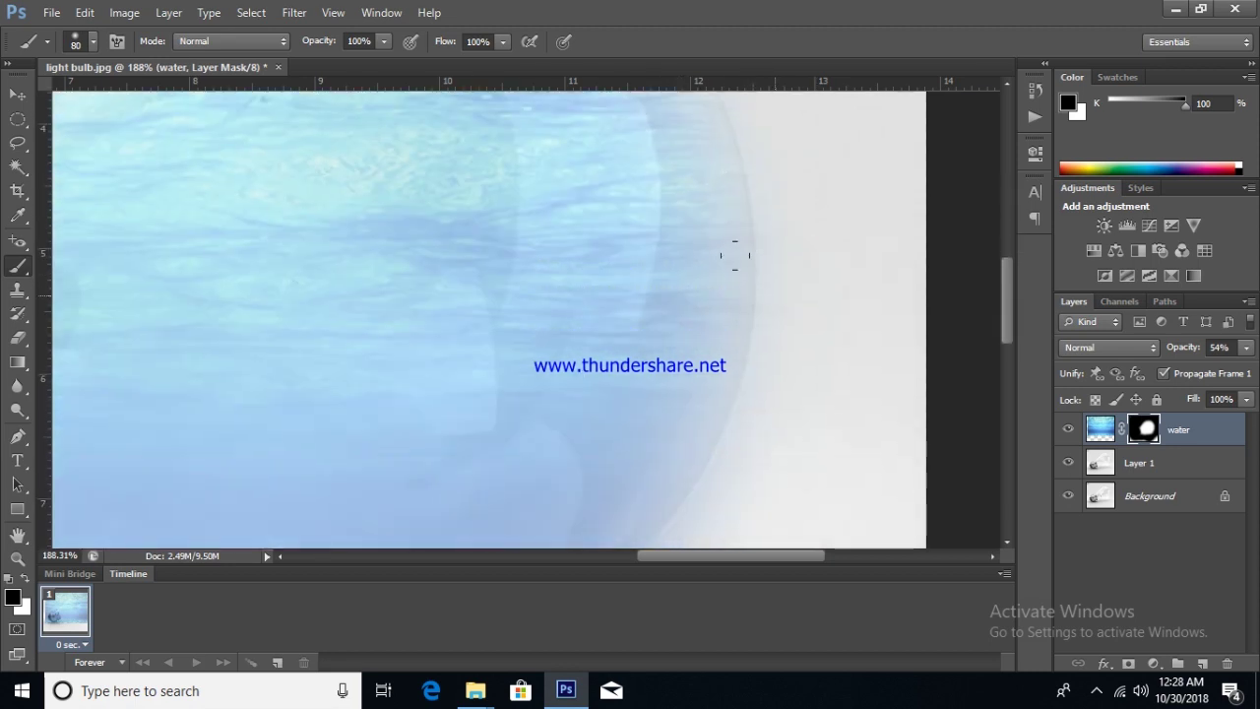
pyautogui.scroll(-3, 808, 211)
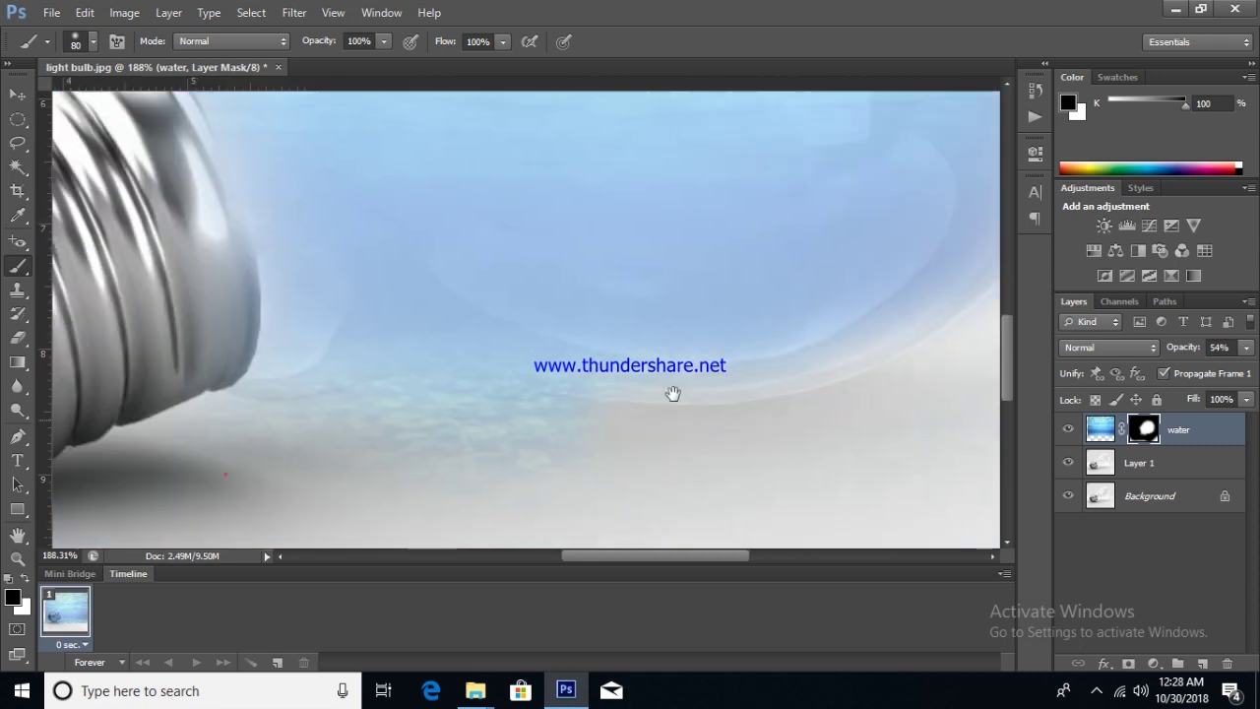
pyautogui.moveTo(225, 473); pyautogui.dragTo(669, 414)
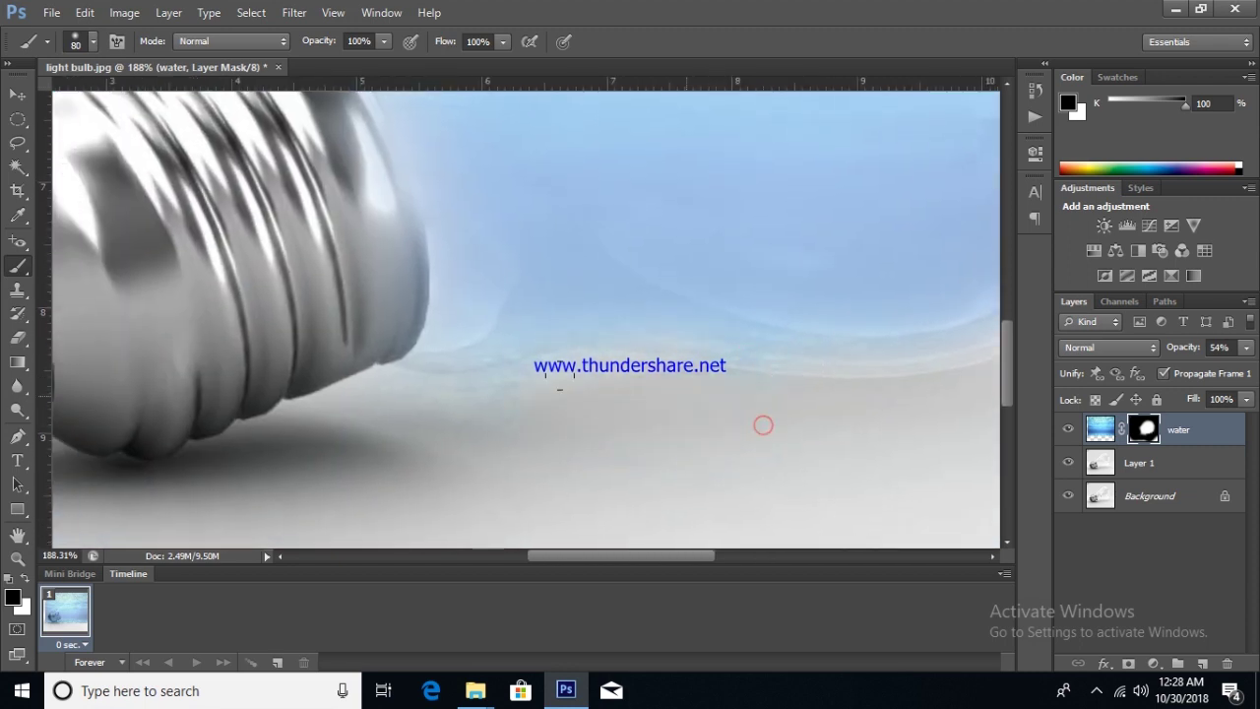
pyautogui.scroll(3, 424, 355)
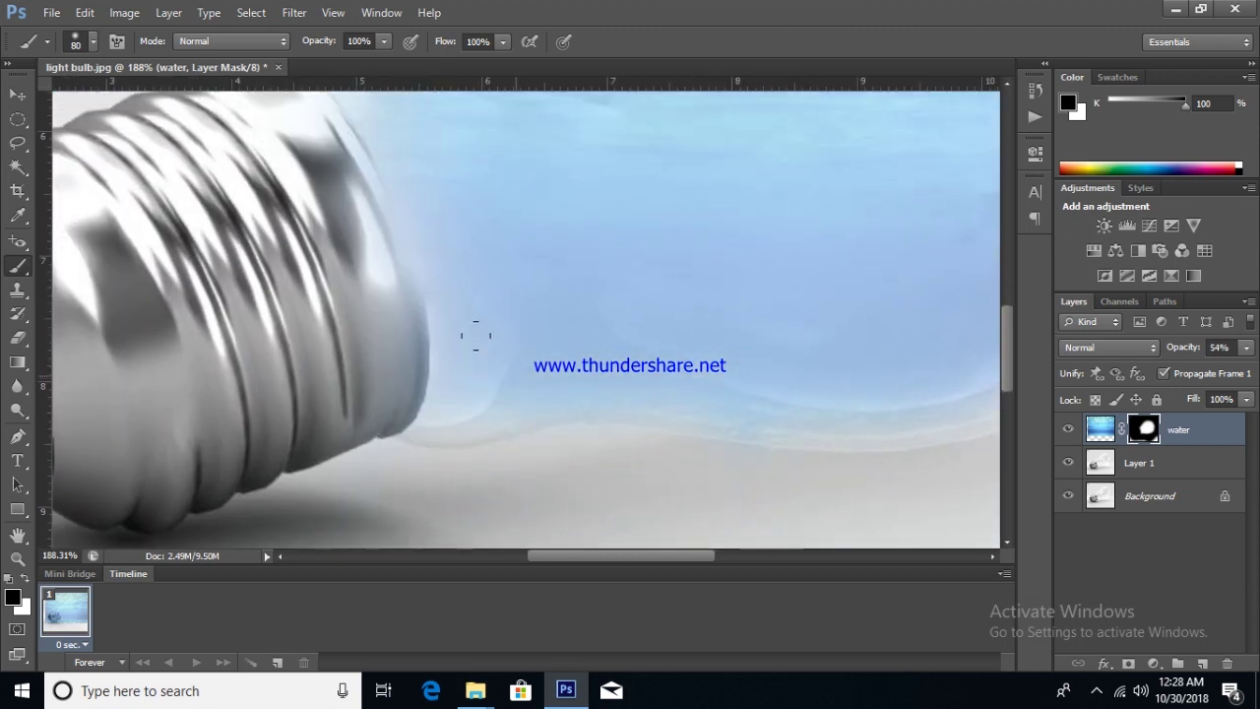
pyautogui.click(557, 433)
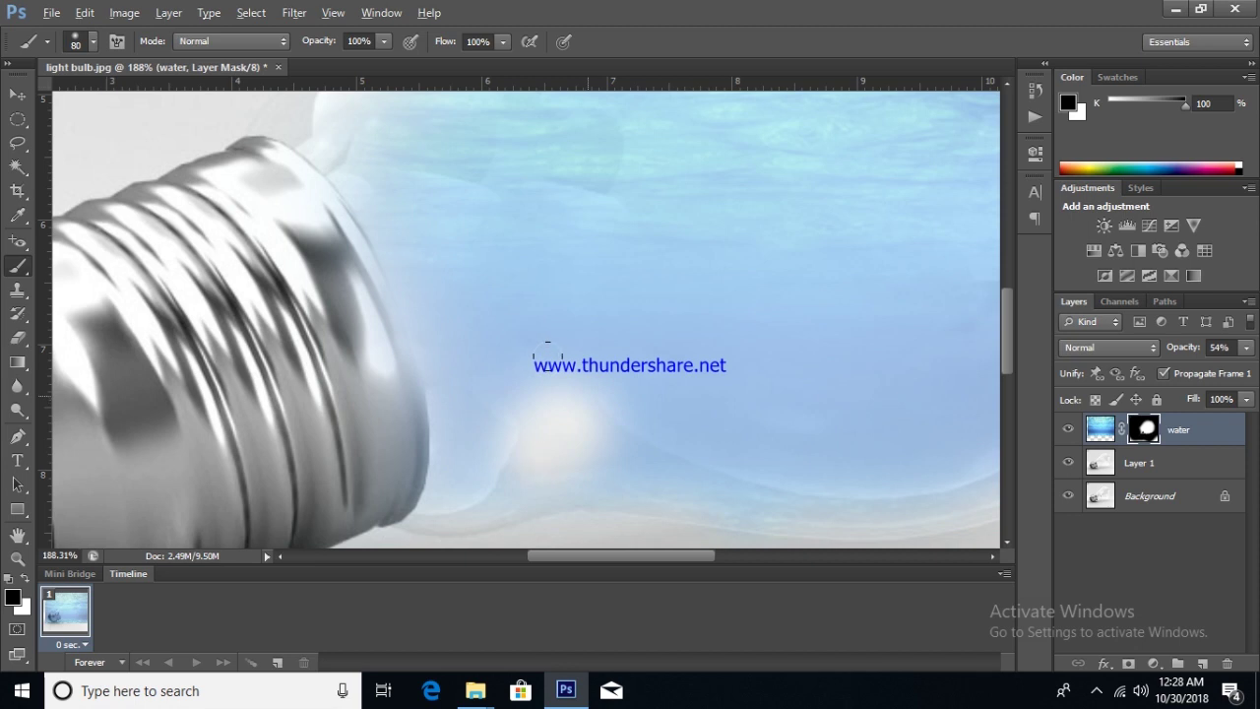
pyautogui.scroll(-3, 547, 353)
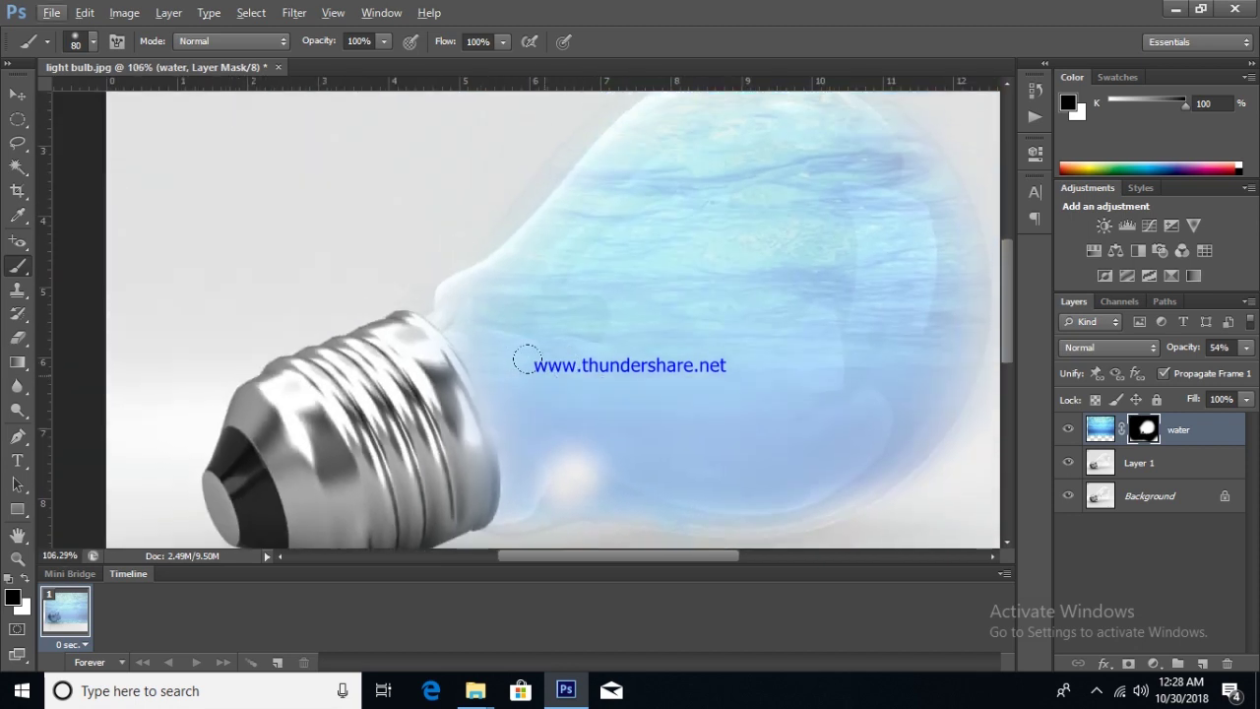
# - Paint white on the mask to restore water near the bulb's base, neck and top
pyautogui.click(26, 580)
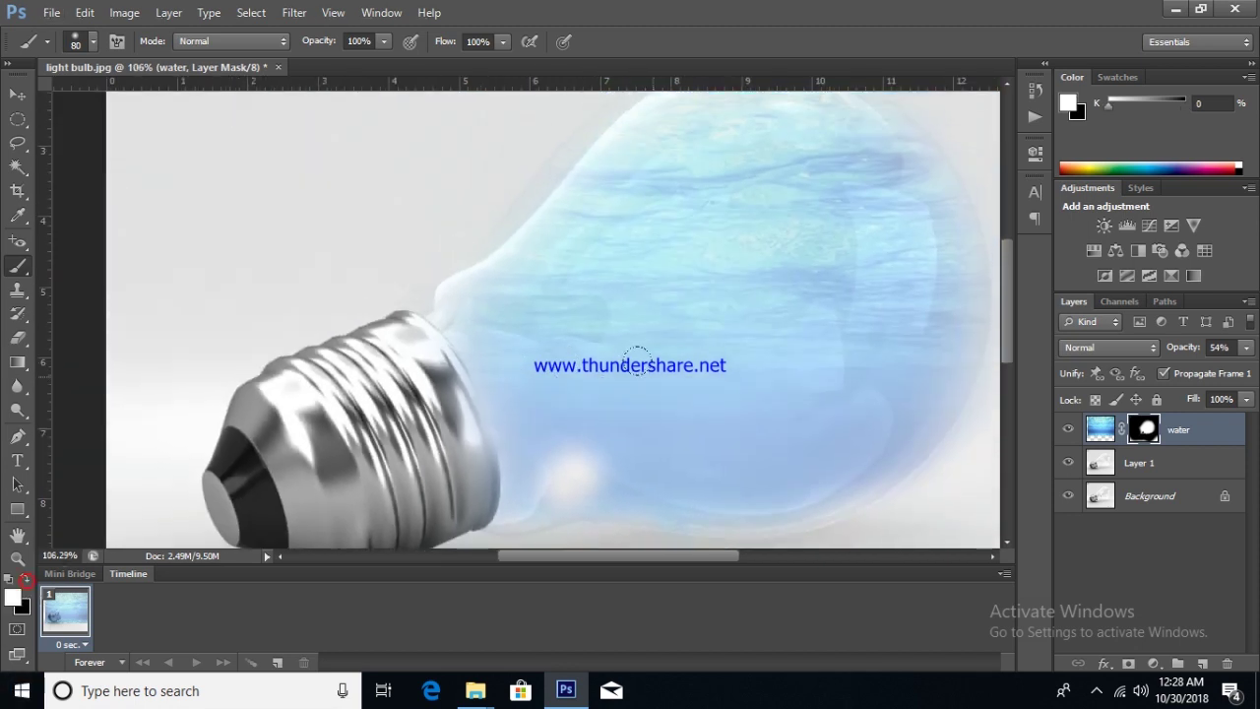
pyautogui.scroll(-1, 637, 361)
pyautogui.moveTo(574, 394)
pyautogui.mouseDown()
pyautogui.moveTo(537, 427)
pyautogui.moveTo(554, 421)
pyautogui.mouseUp()
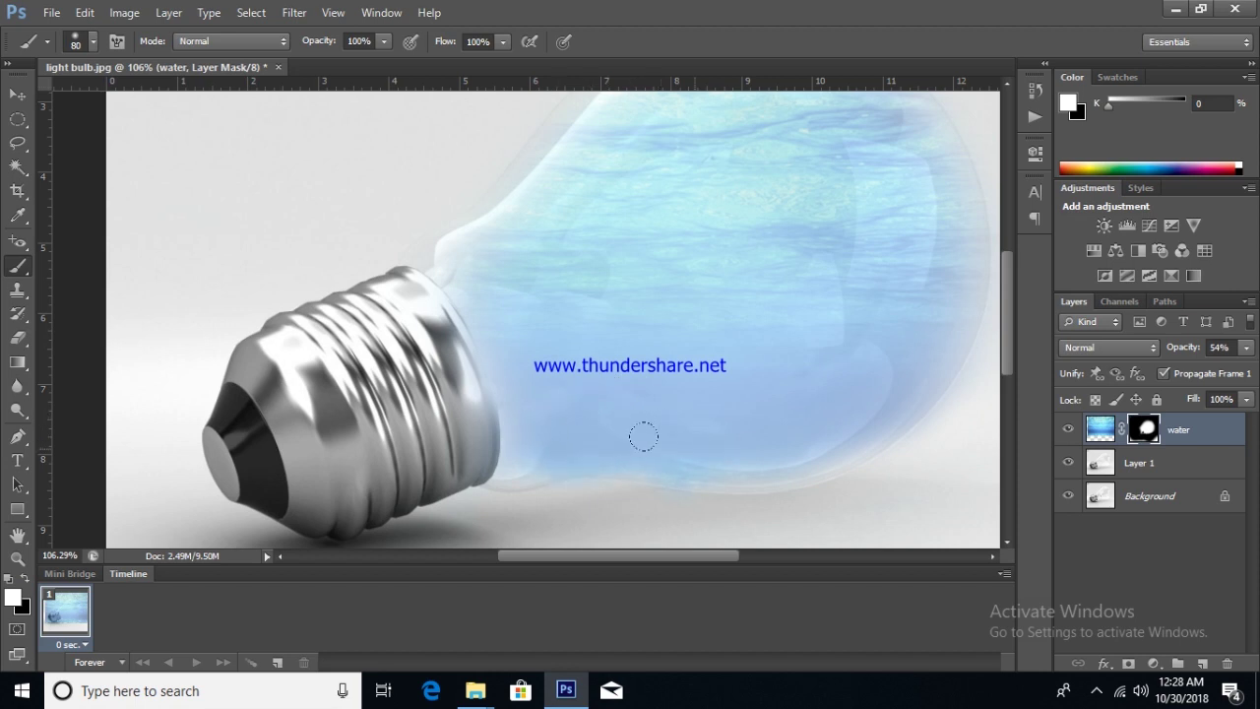
pyautogui.scroll(2, 505, 375)
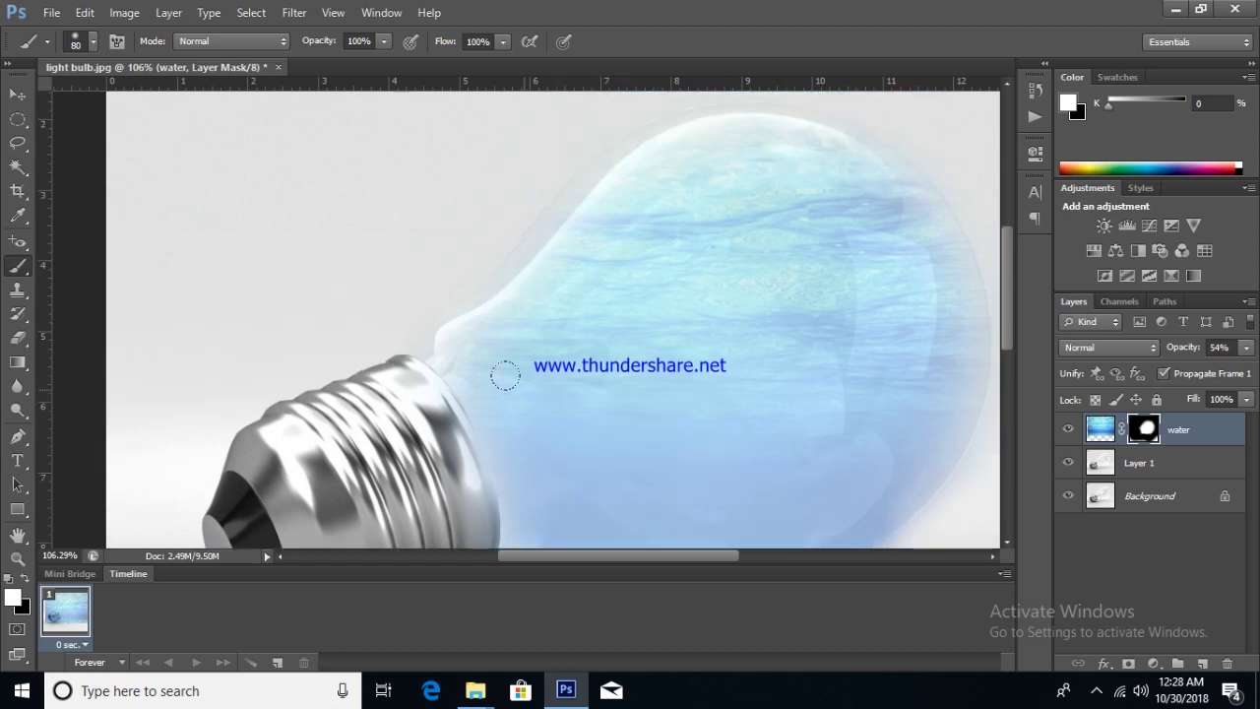
pyautogui.moveTo(463, 347); pyautogui.dragTo(459, 329)
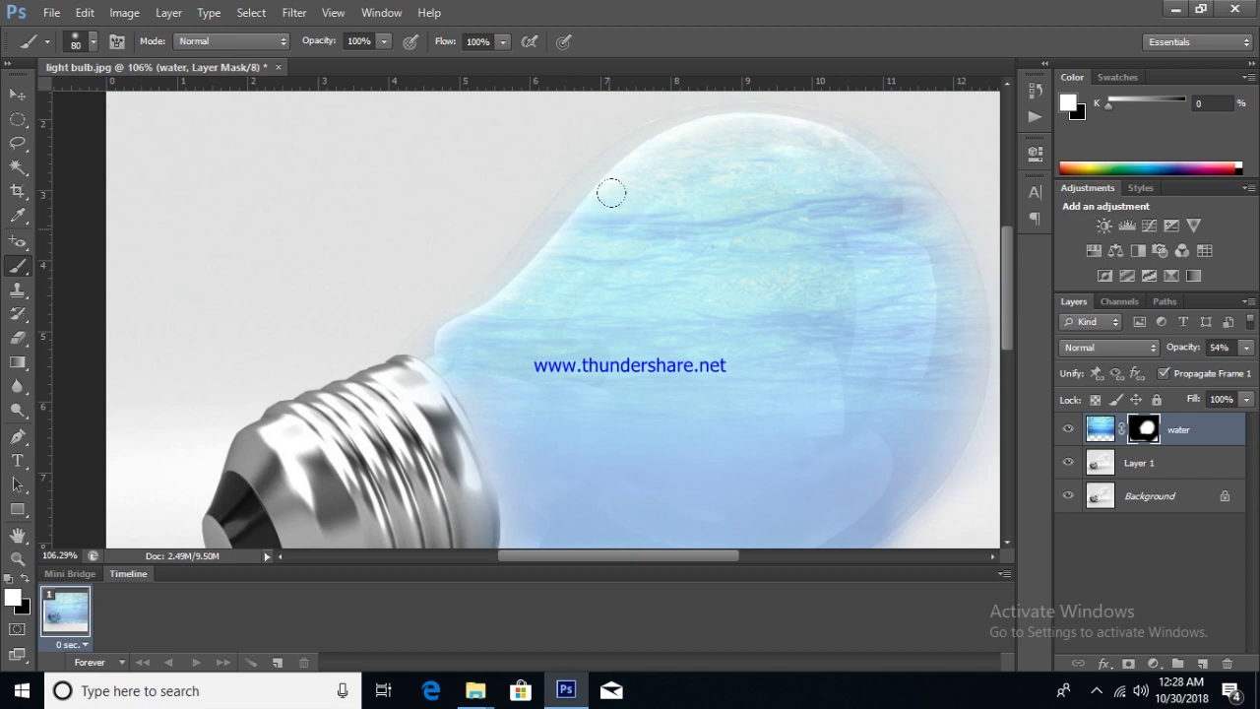
pyautogui.moveTo(709, 116); pyautogui.dragTo(836, 153)
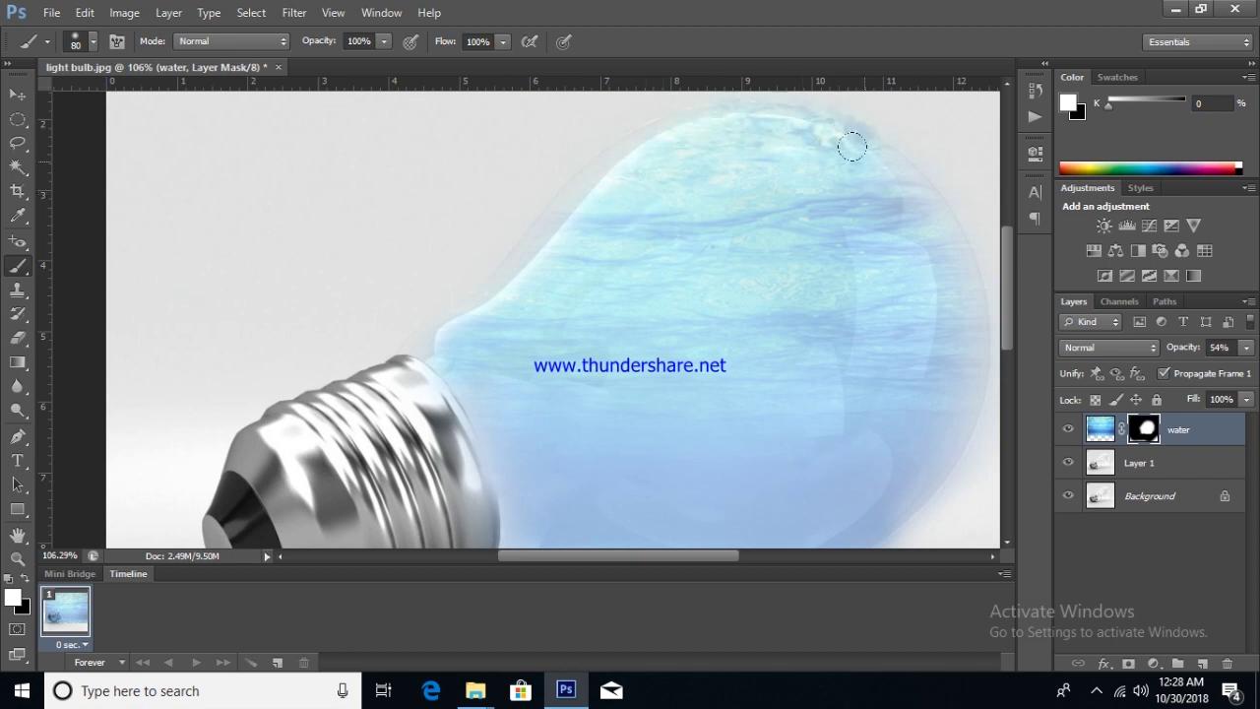
pyautogui.scroll(2, 737, 206)
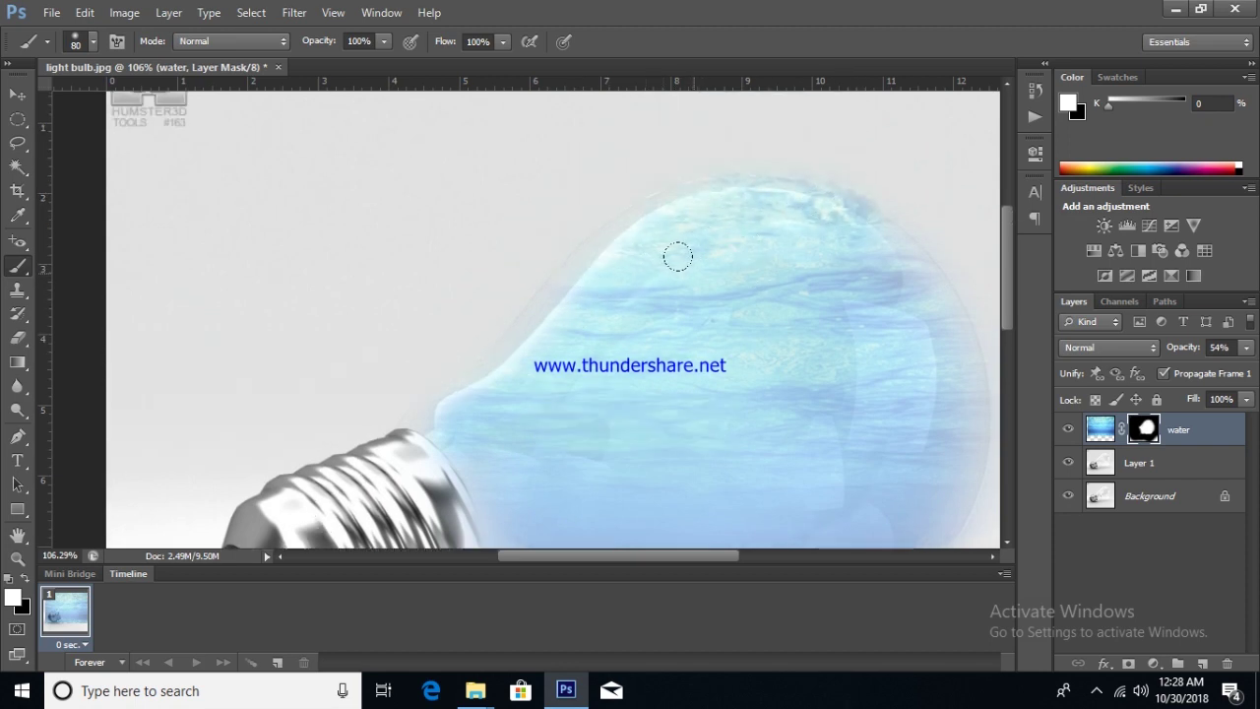
# - Paint black across the bulb's top to hide the water and show clear glass
pyautogui.click(25, 580)
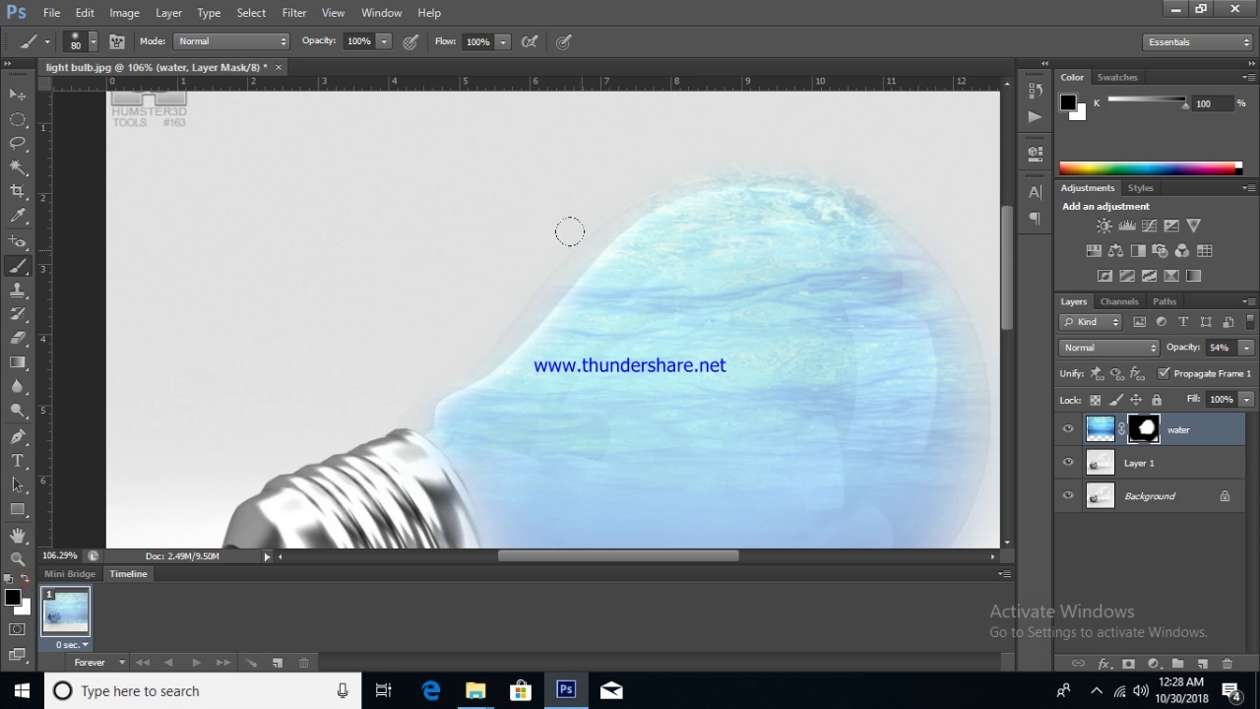
pyautogui.moveTo(569, 232)
pyautogui.mouseDown()
pyautogui.moveTo(813, 252)
pyautogui.moveTo(838, 293)
pyautogui.moveTo(408, 368)
pyautogui.moveTo(481, 397)
pyautogui.moveTo(937, 363)
pyautogui.mouseUp()
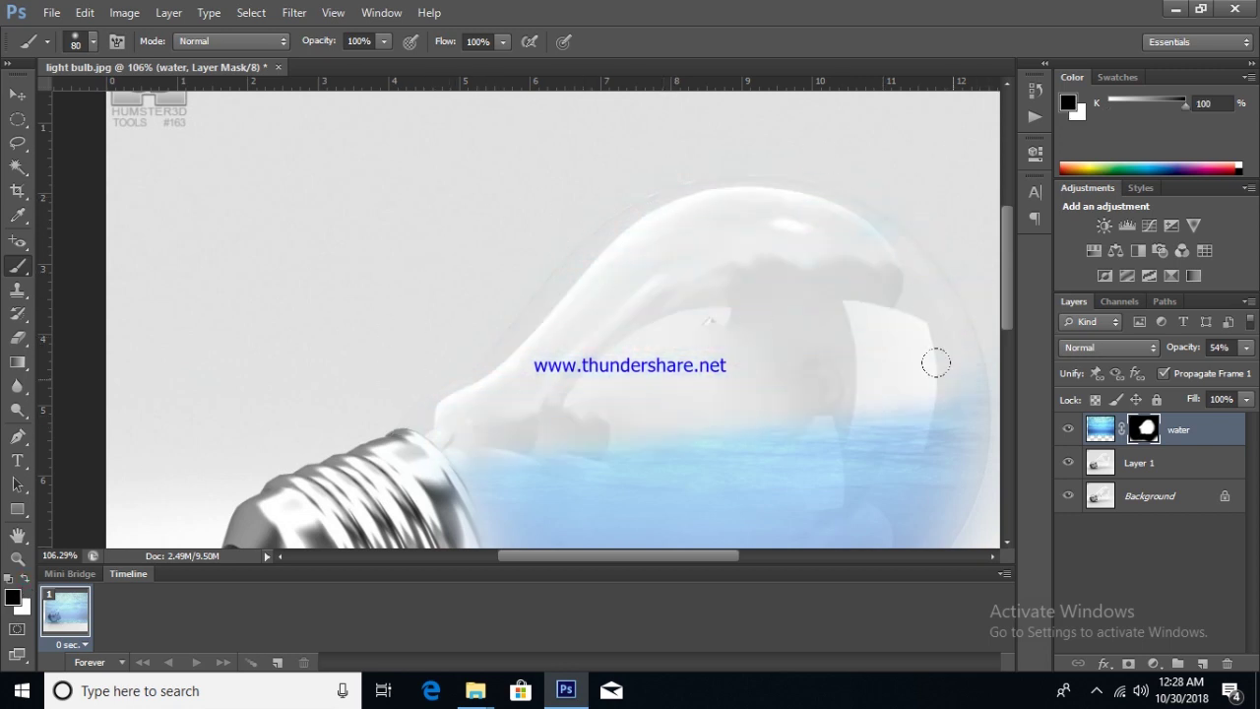
pyautogui.scroll(-5, 576, 344)
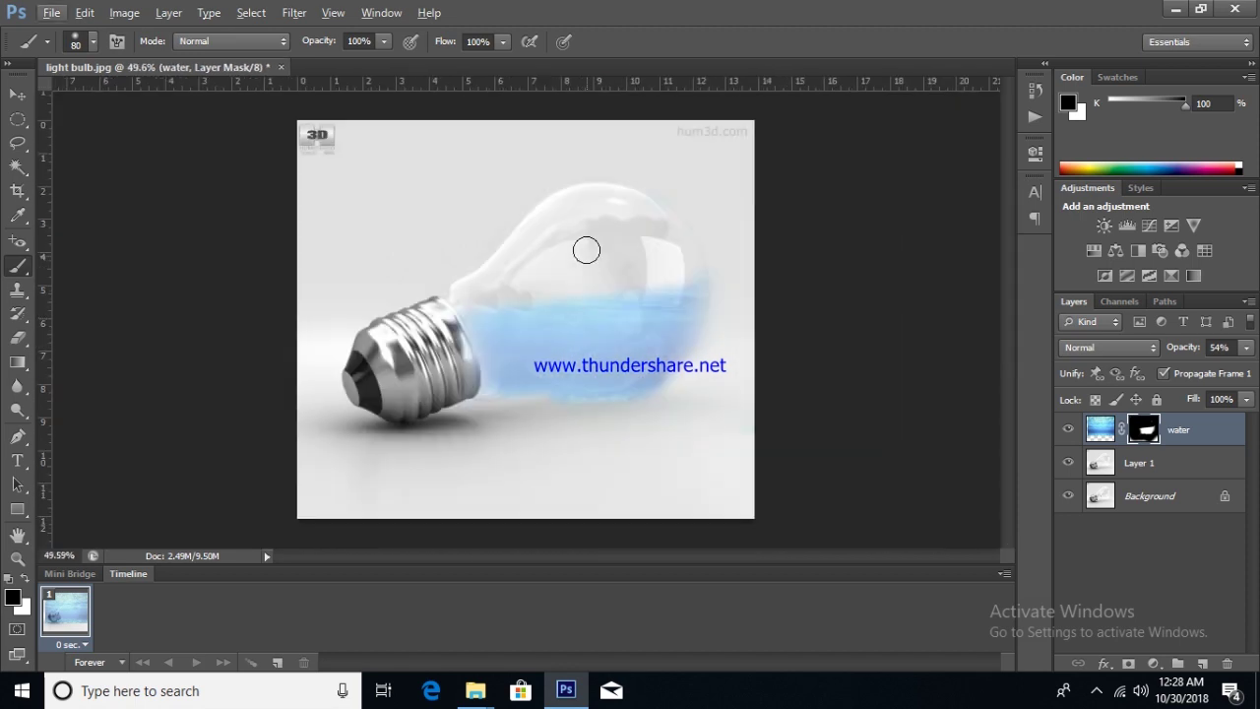
# - Raise the water layer to 100% opacity and drag in the water splash image
pyautogui.click(1246, 347)
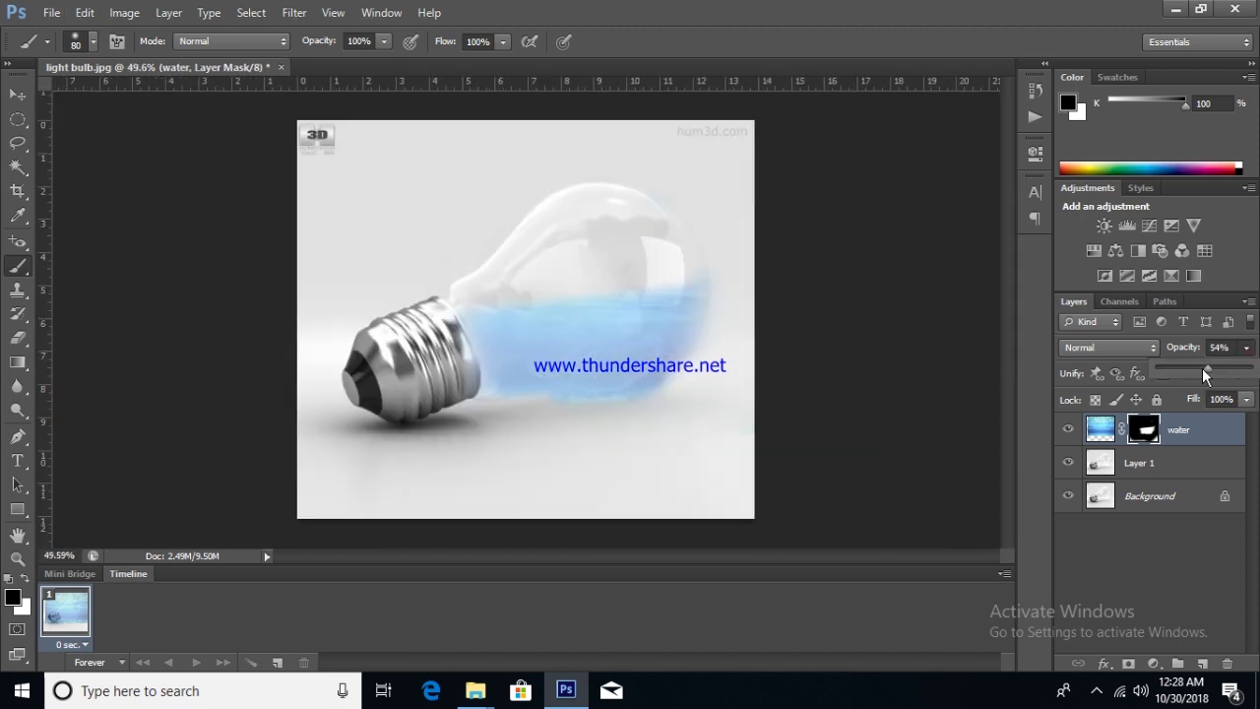
pyautogui.moveTo(1245, 377); pyautogui.dragTo(1254, 377)
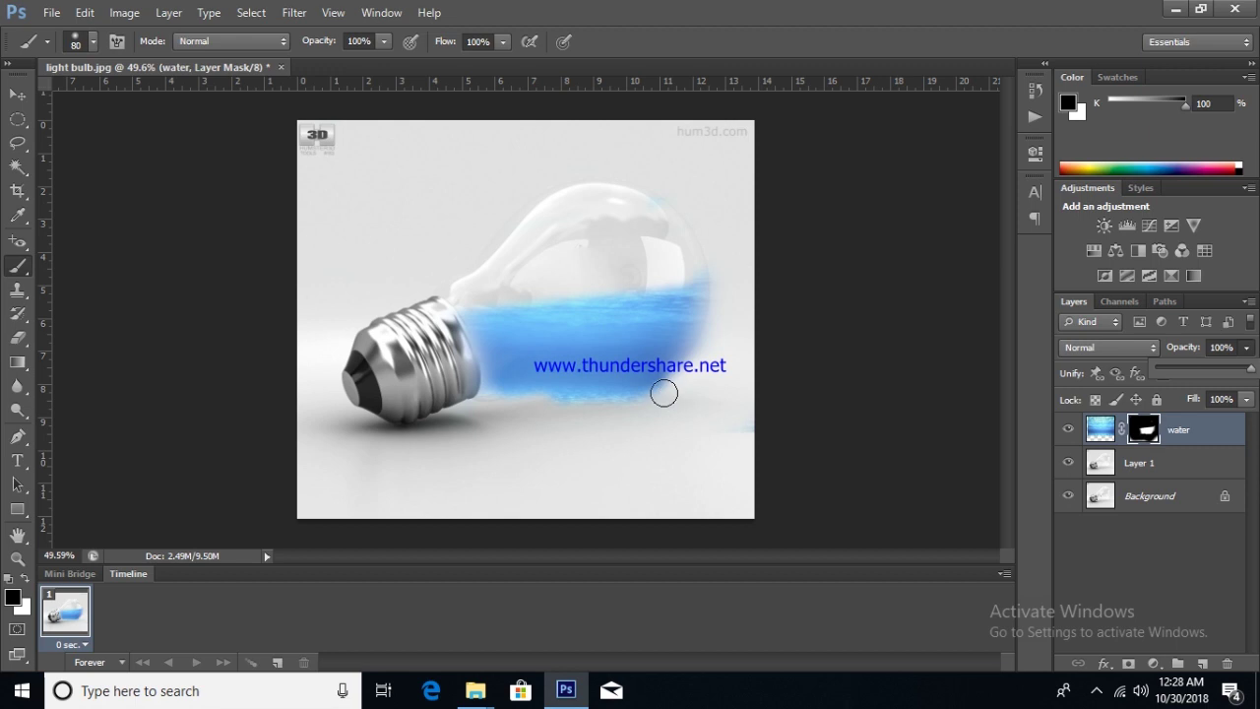
pyautogui.click(1174, 7)
pyautogui.moveTo(833, 313)
pyautogui.mouseDown()
pyautogui.moveTo(714, 482)
pyautogui.moveTo(582, 351)
pyautogui.moveTo(636, 311)
pyautogui.mouseUp()
# - Enlarge the water splash to about 115%, tilt it about -4 degrees, and position it over the bulb
pyautogui.scroll(2, 637, 311)
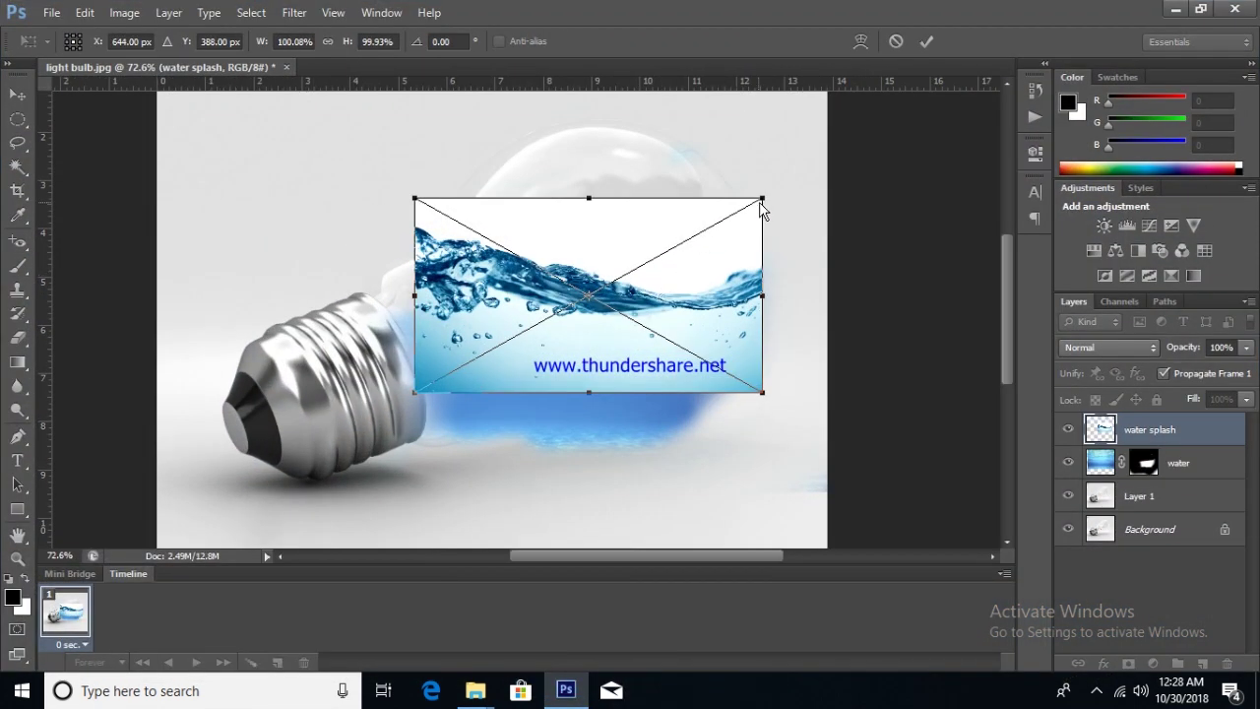
pyautogui.moveTo(761, 200); pyautogui.dragTo(816, 169)
pyautogui.moveTo(718, 264)
pyautogui.mouseDown()
pyautogui.moveTo(667, 286)
pyautogui.moveTo(663, 322)
pyautogui.mouseUp()
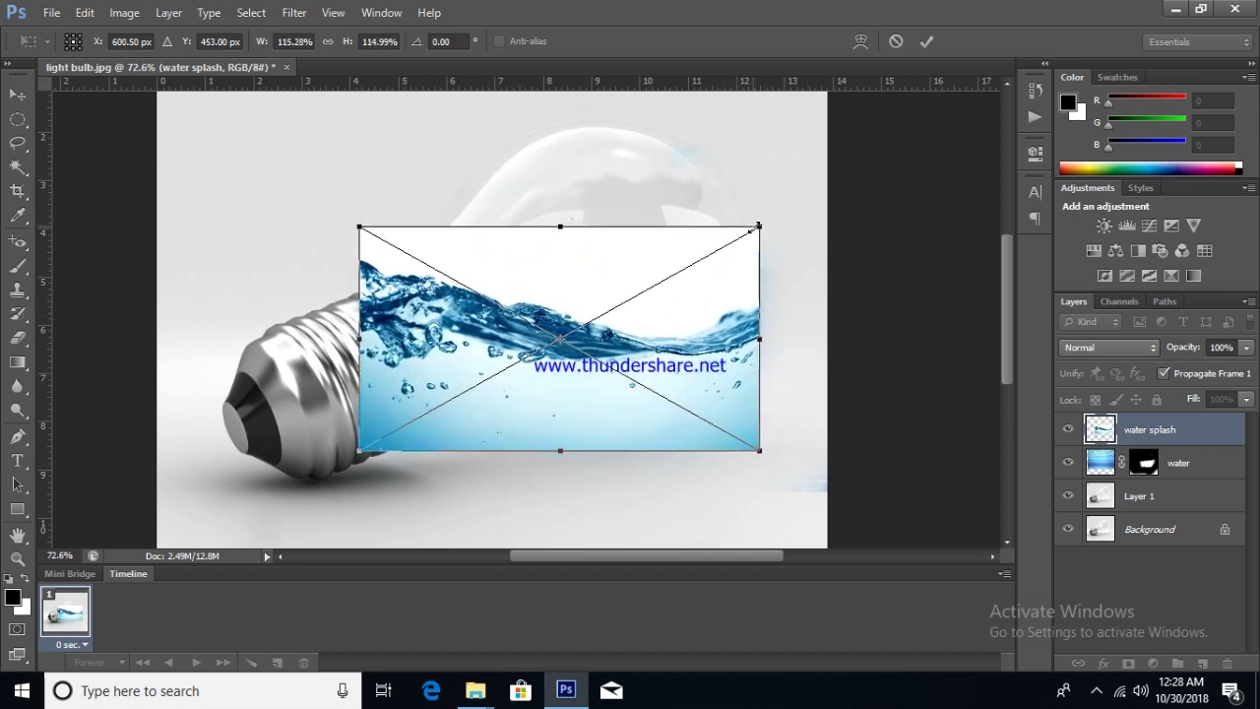
pyautogui.moveTo(776, 211); pyautogui.dragTo(773, 199)
pyautogui.moveTo(640, 251)
pyautogui.mouseDown()
pyautogui.moveTo(653, 264)
pyautogui.moveTo(653, 327)
pyautogui.mouseUp()
pyautogui.press('Return')
pyautogui.press('b')
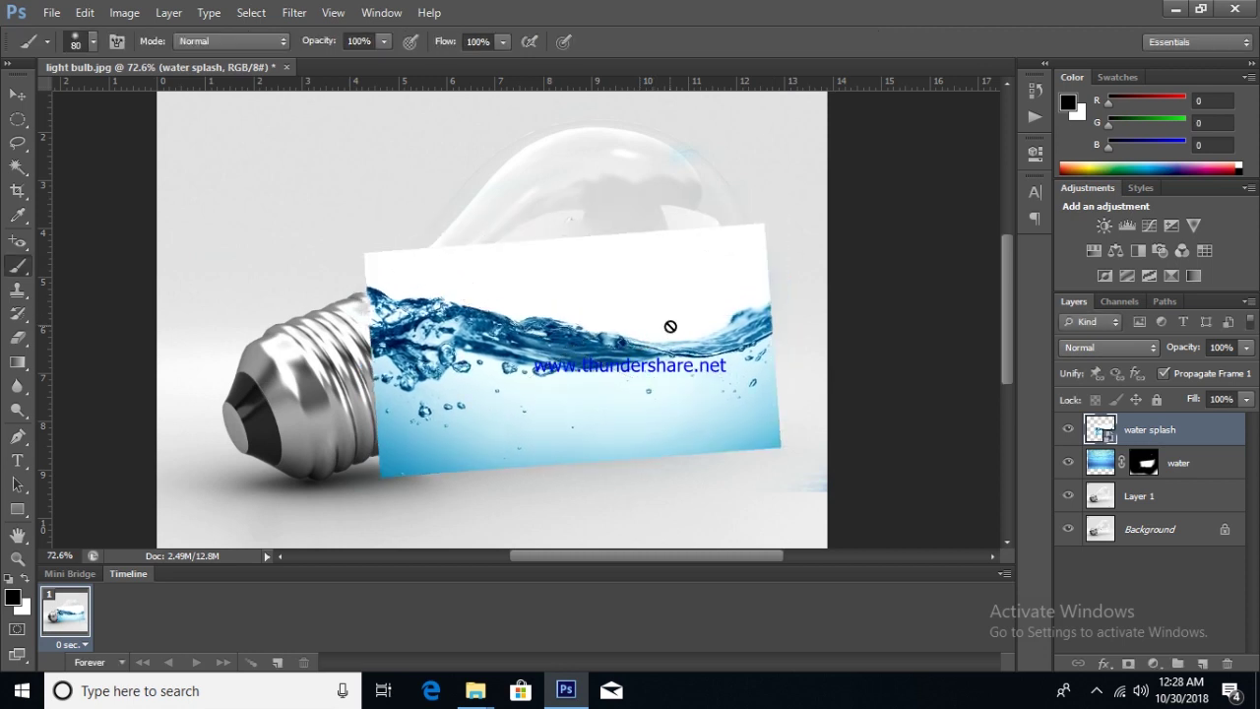
# - Set the water splash layer to 58% opacity and add a layer mask
pyautogui.click(1245, 347)
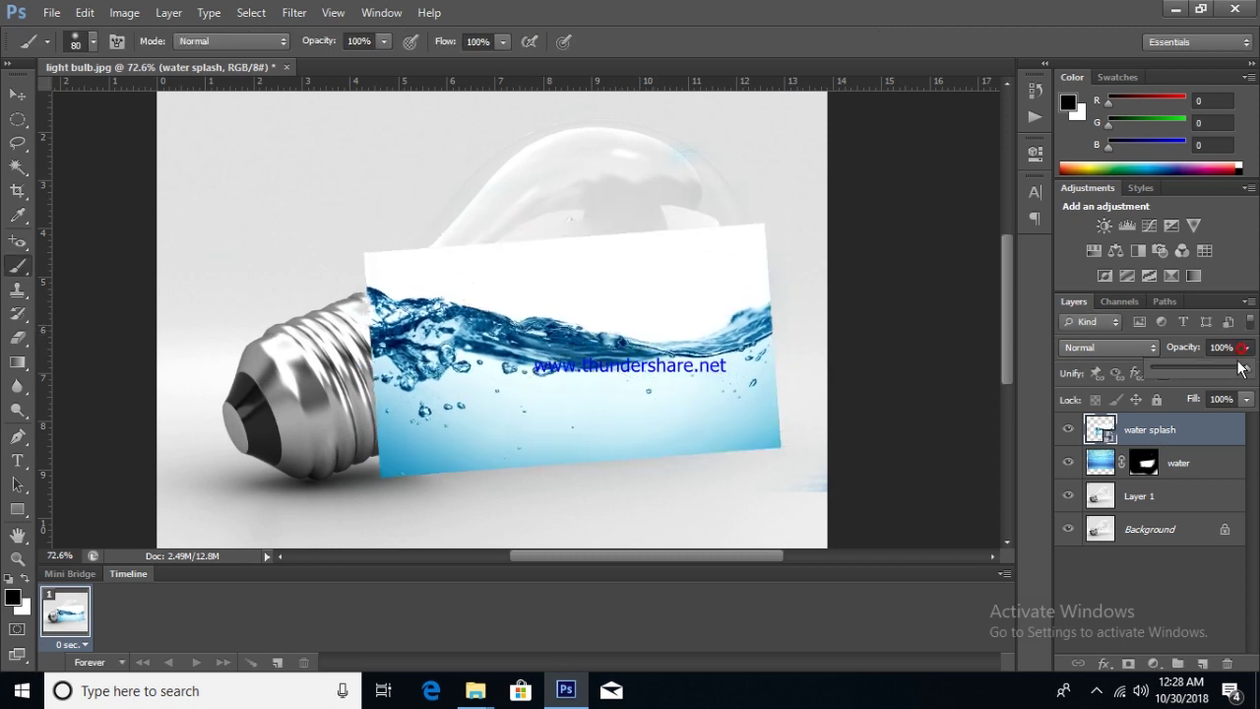
pyautogui.moveTo(1243, 370); pyautogui.dragTo(1209, 371)
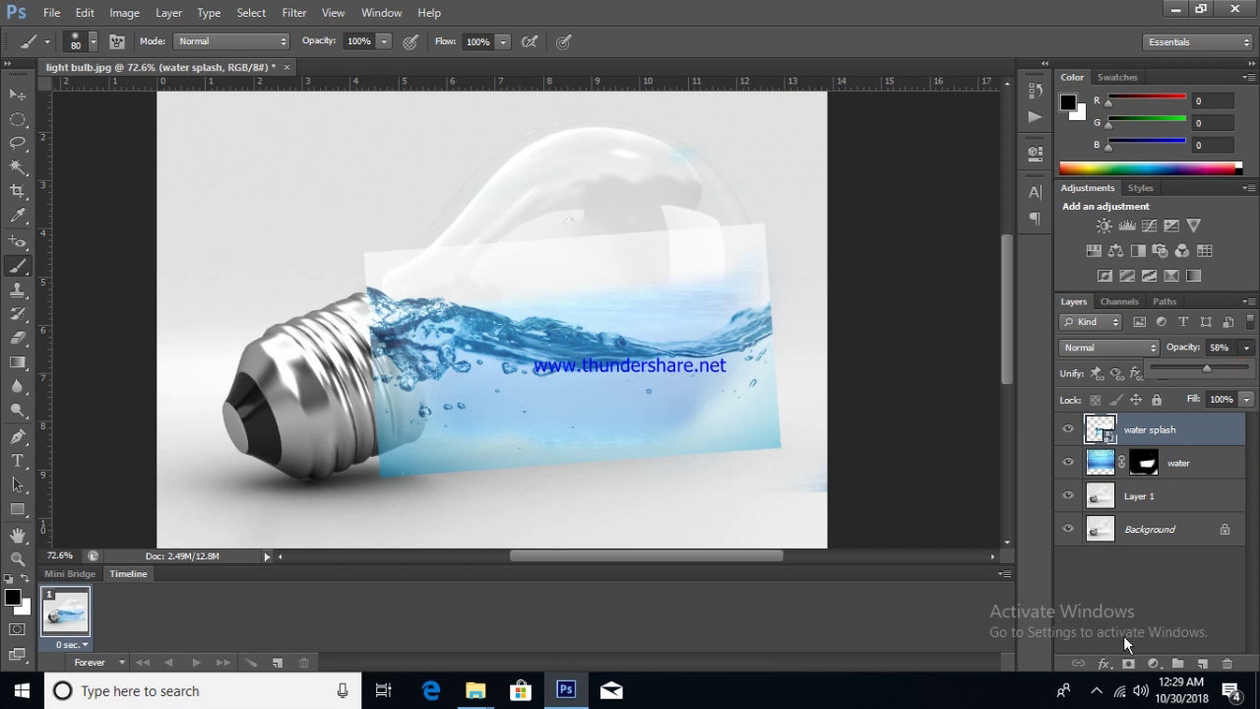
pyautogui.click(1127, 663)
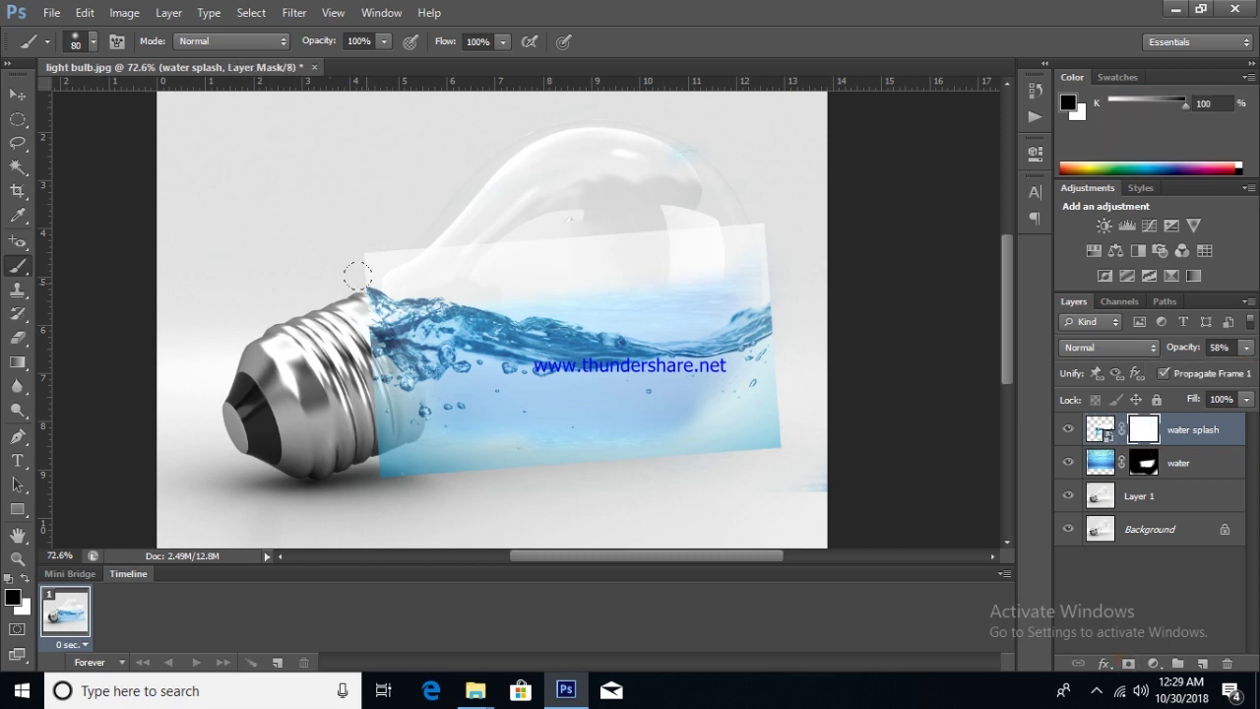
# - Mask out the splash's top, right and lower edges and its area over the metal base
pyautogui.scroll(2, 382, 270)
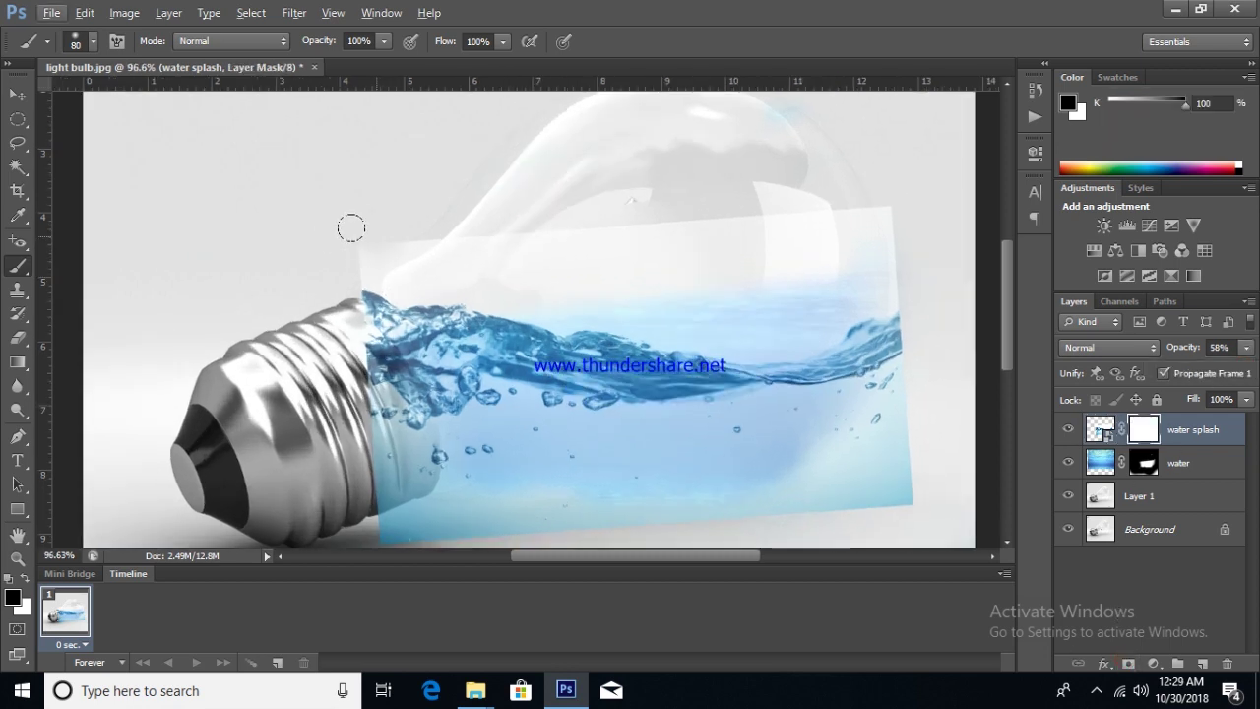
pyautogui.moveTo(330, 246)
pyautogui.mouseDown()
pyautogui.moveTo(689, 242)
pyautogui.moveTo(898, 286)
pyautogui.moveTo(483, 284)
pyautogui.moveTo(860, 288)
pyautogui.moveTo(850, 404)
pyautogui.moveTo(894, 388)
pyautogui.moveTo(891, 360)
pyautogui.mouseUp()
pyautogui.scroll(-3, 859, 289)
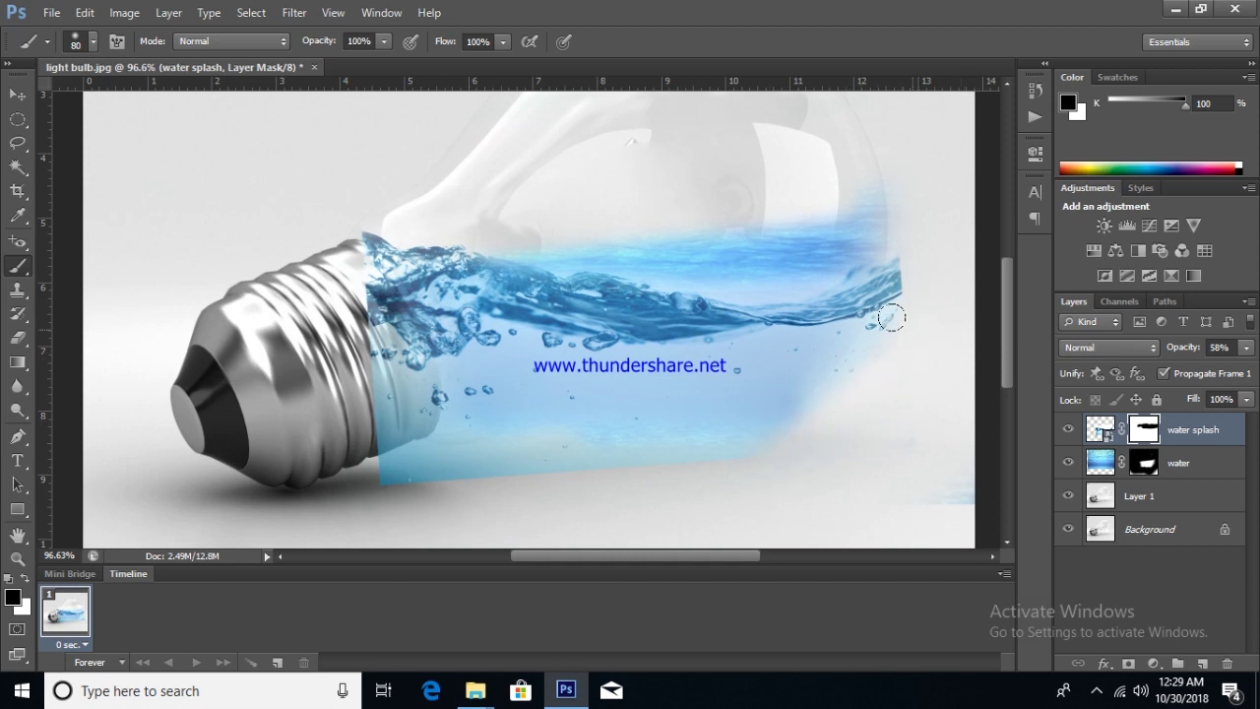
pyautogui.moveTo(855, 374)
pyautogui.mouseDown()
pyautogui.moveTo(887, 259)
pyautogui.moveTo(900, 264)
pyautogui.mouseUp()
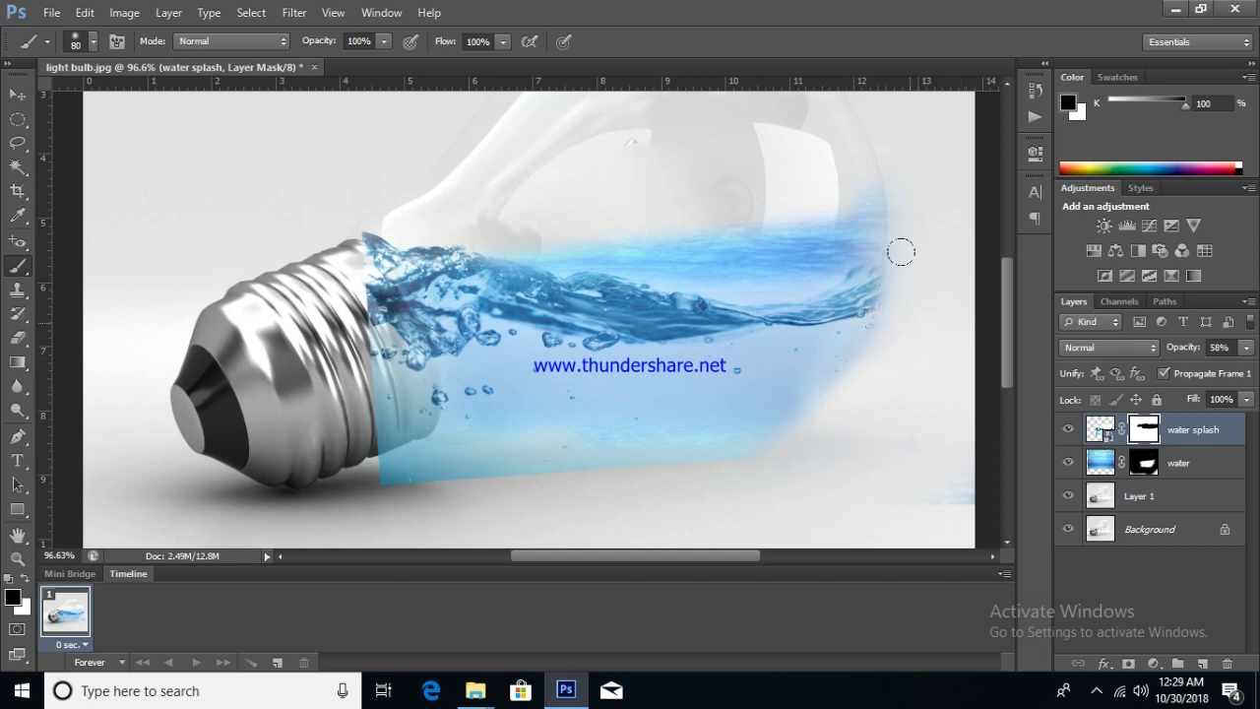
pyautogui.moveTo(833, 397)
pyautogui.mouseDown()
pyautogui.moveTo(709, 444)
pyautogui.moveTo(388, 458)
pyautogui.mouseUp()
pyautogui.moveTo(374, 404)
pyautogui.mouseDown()
pyautogui.moveTo(379, 246)
pyautogui.moveTo(418, 335)
pyautogui.moveTo(392, 417)
pyautogui.mouseUp()
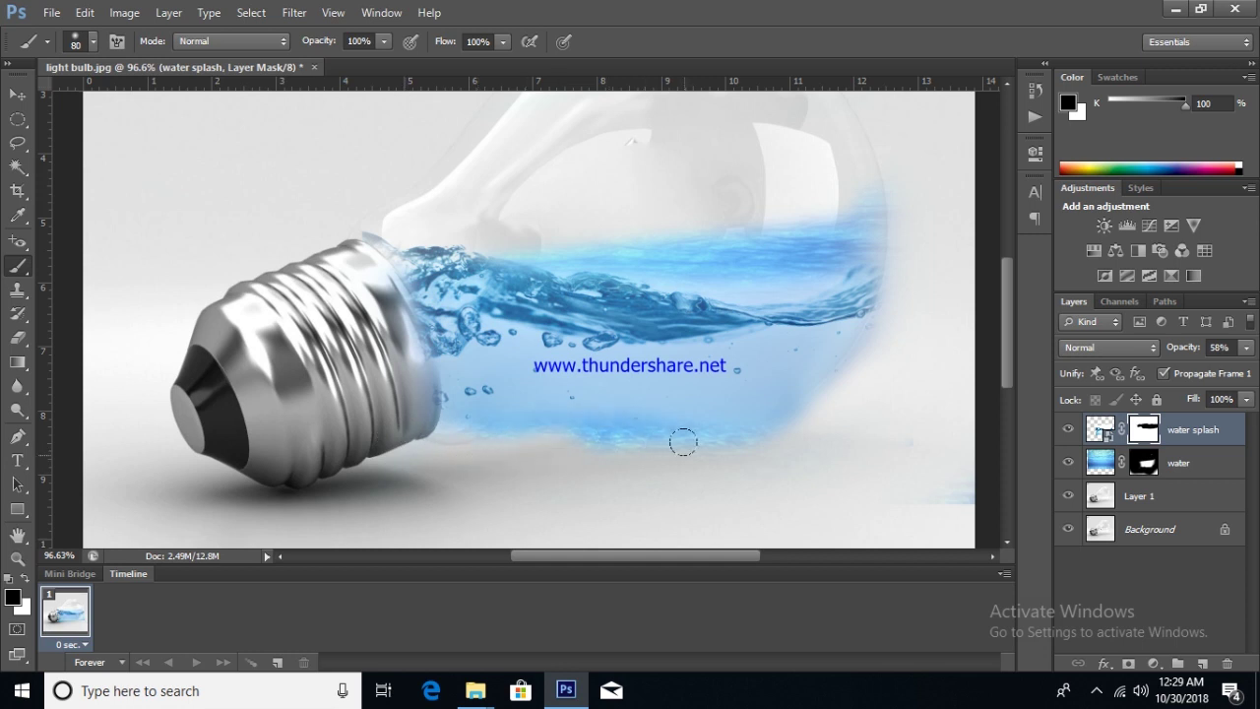
pyautogui.scroll(-3, 611, 393)
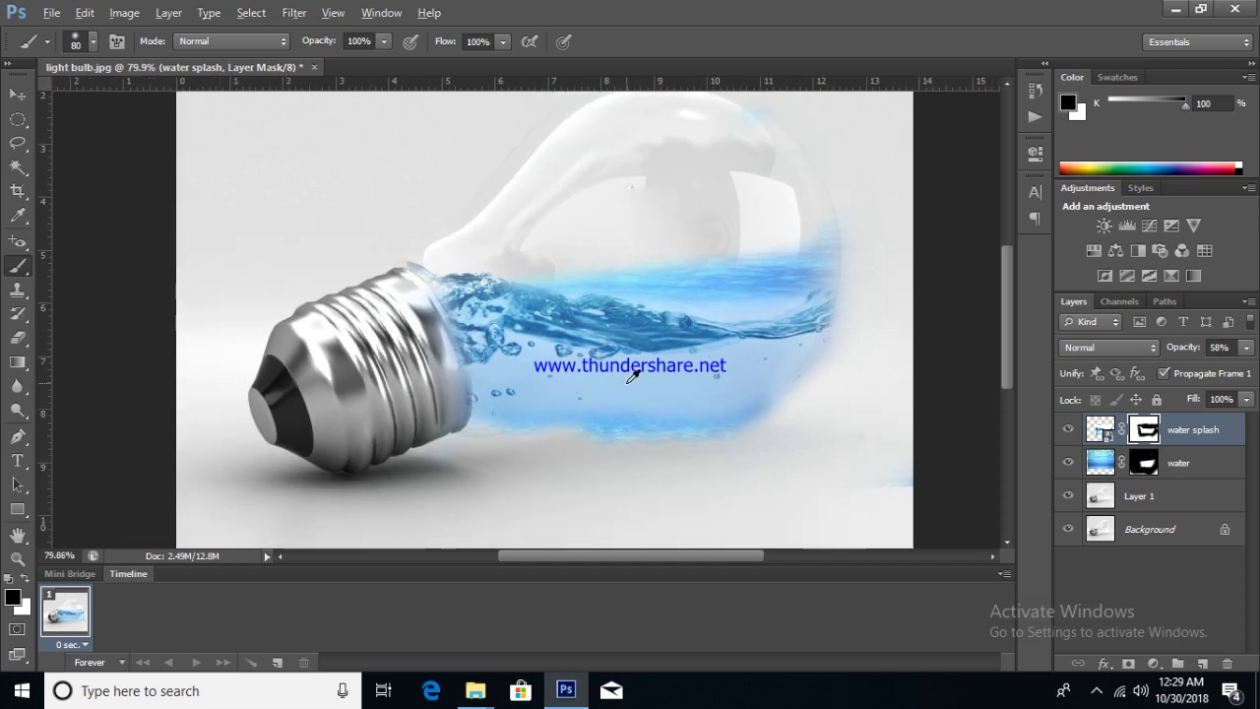
# - Nudge the splash layer slightly and mask out the splash around the bulb's neck
pyautogui.click(17, 93)
pyautogui.moveTo(600, 380); pyautogui.dragTo(596, 373)
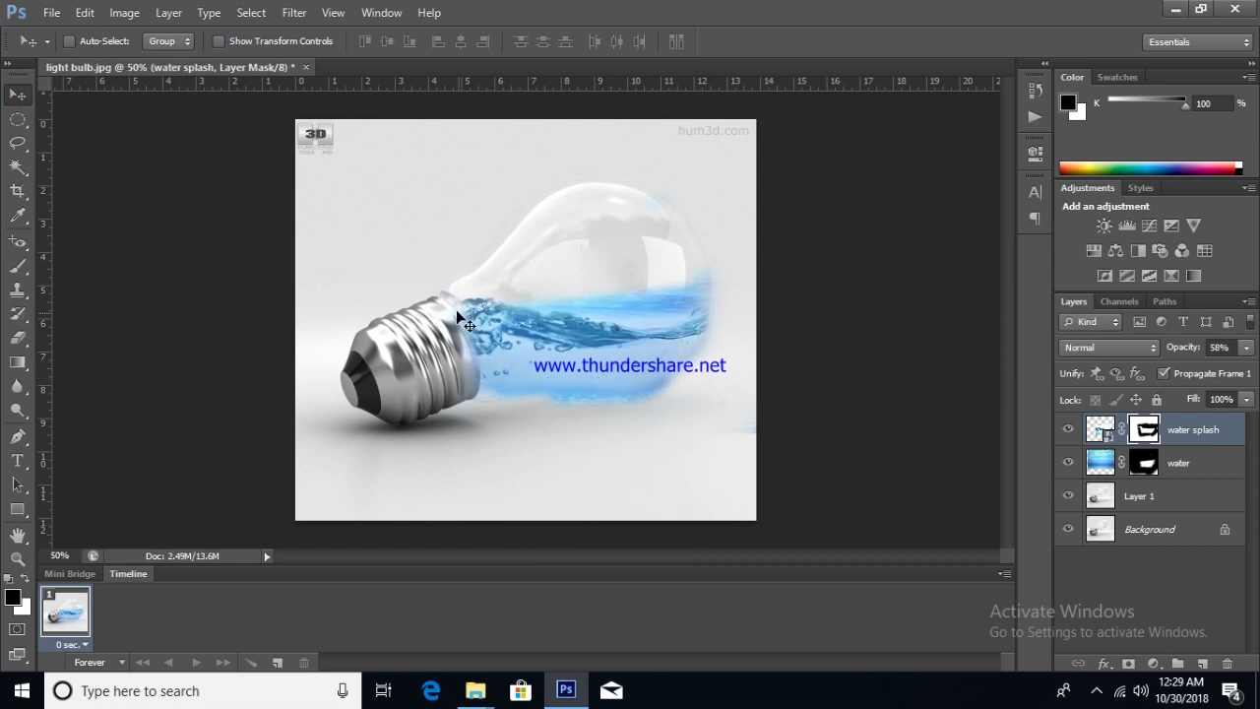
pyautogui.press('b')
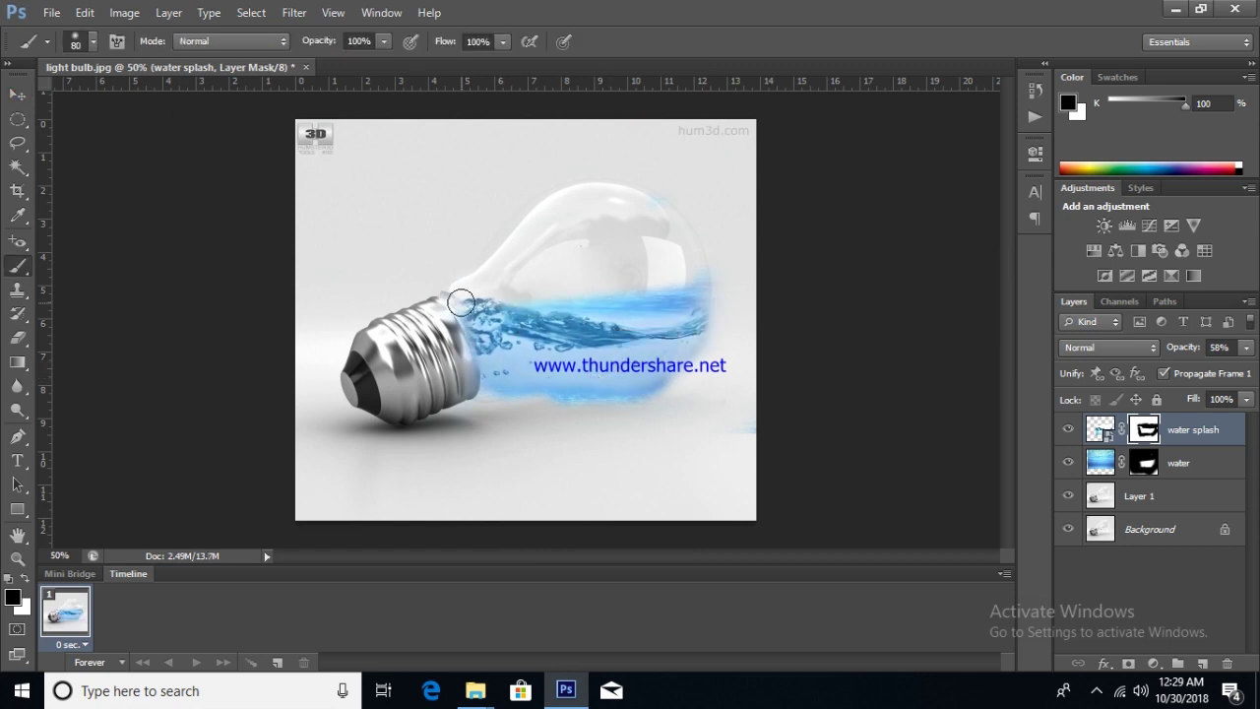
pyautogui.scroll(1, 448, 283)
pyautogui.scroll(2, 438, 281)
pyautogui.scroll(2, 414, 274)
pyautogui.moveTo(395, 264)
pyautogui.mouseDown()
pyautogui.moveTo(423, 284)
pyautogui.moveTo(459, 264)
pyautogui.mouseUp()
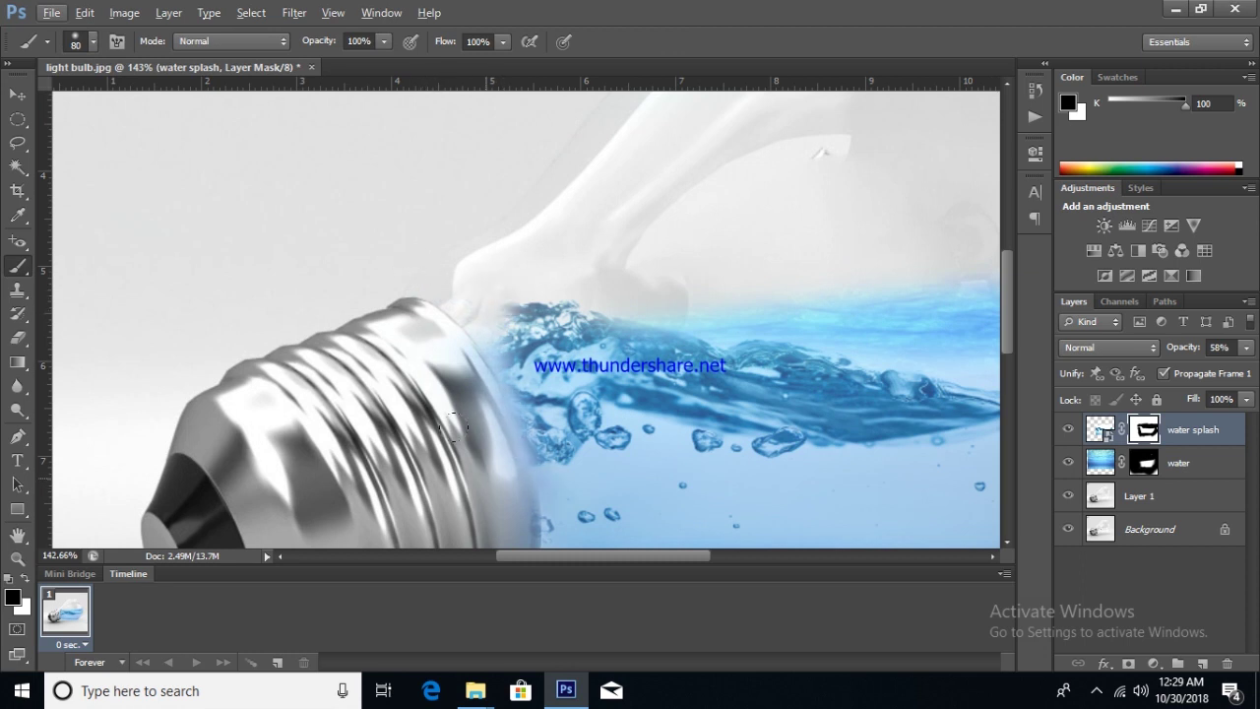
pyautogui.scroll(-2, 472, 433)
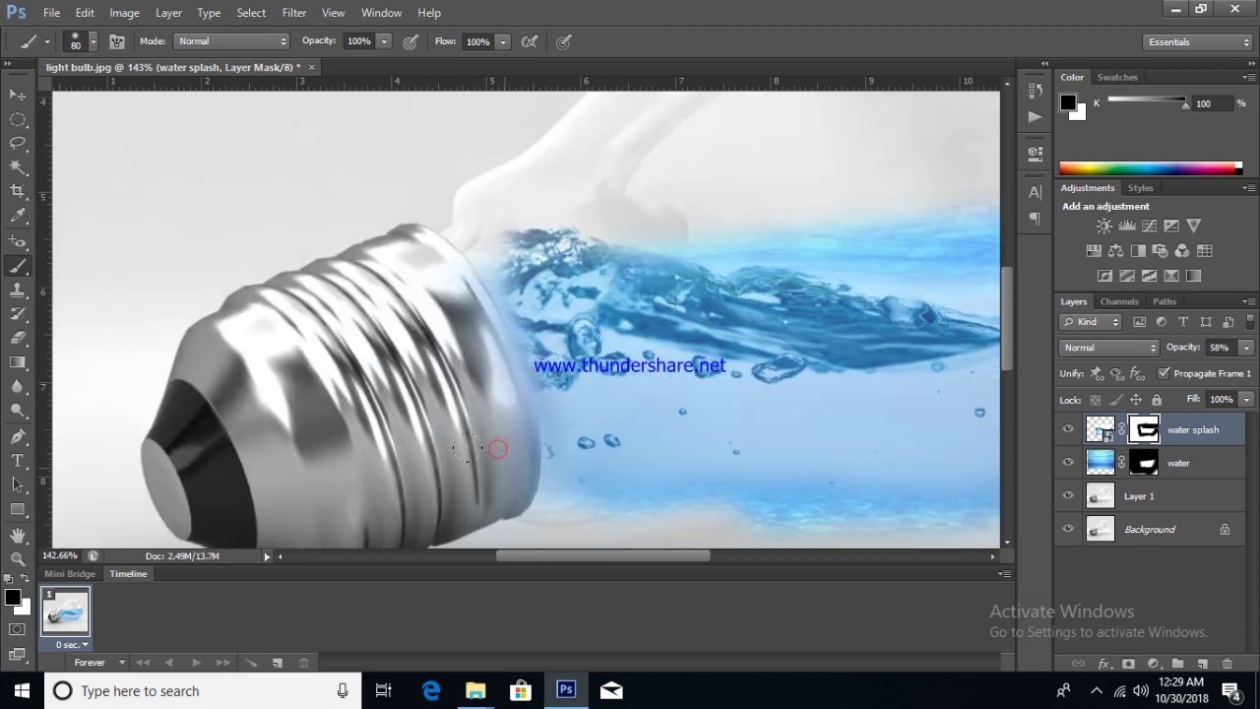
pyautogui.scroll(-3, 498, 448)
pyautogui.scroll(-2, 497, 449)
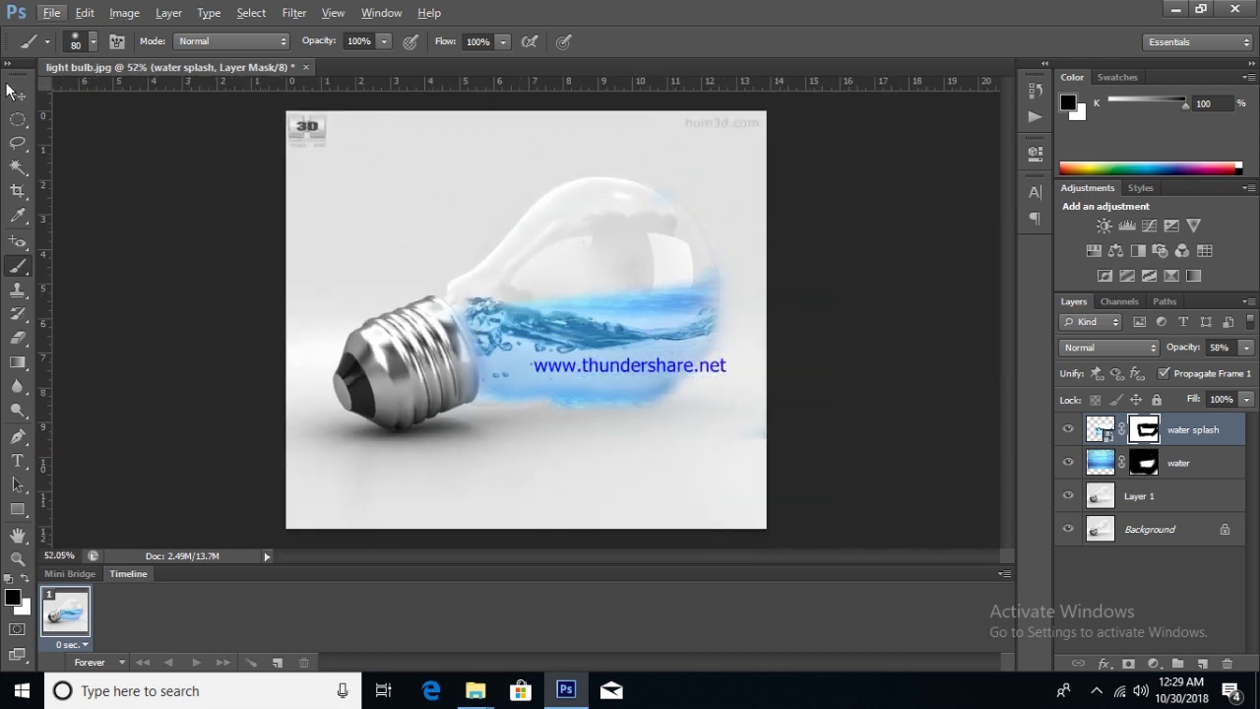
pyautogui.click(8, 87)
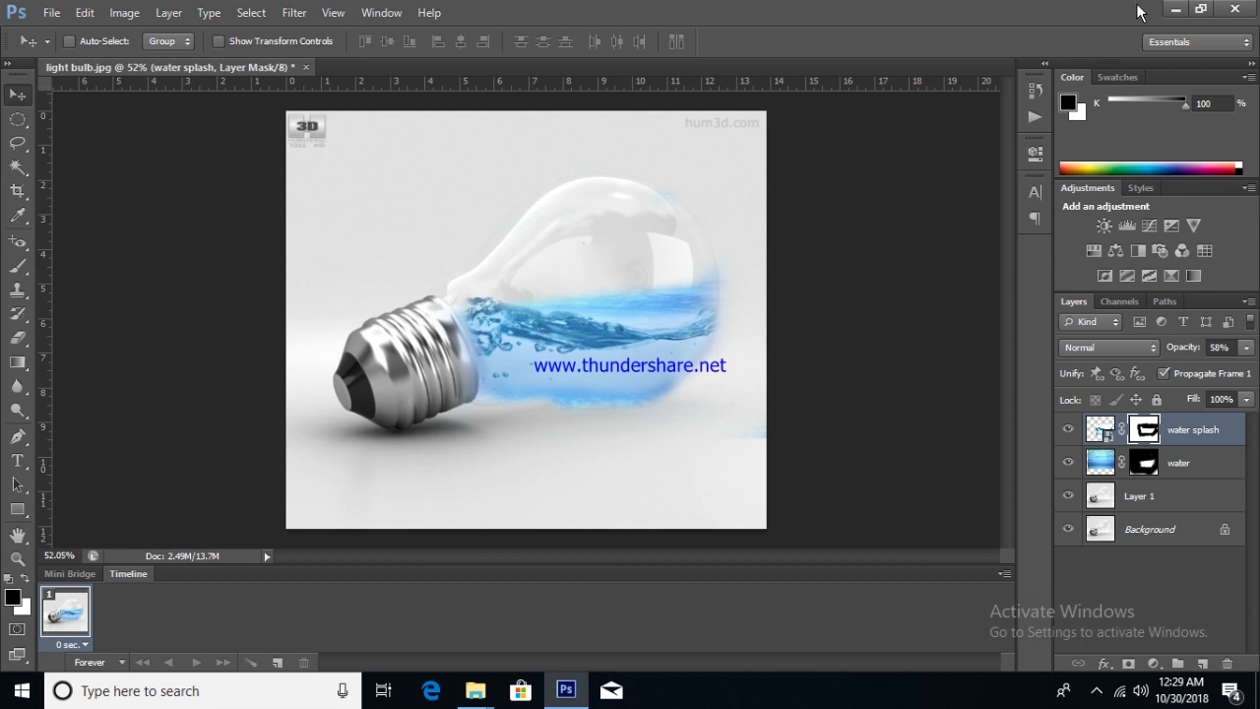
pyautogui.click(1176, 9)
# - Place the whale image onto the light bulb picture
pyautogui.moveTo(502, 406); pyautogui.dragTo(564, 686)
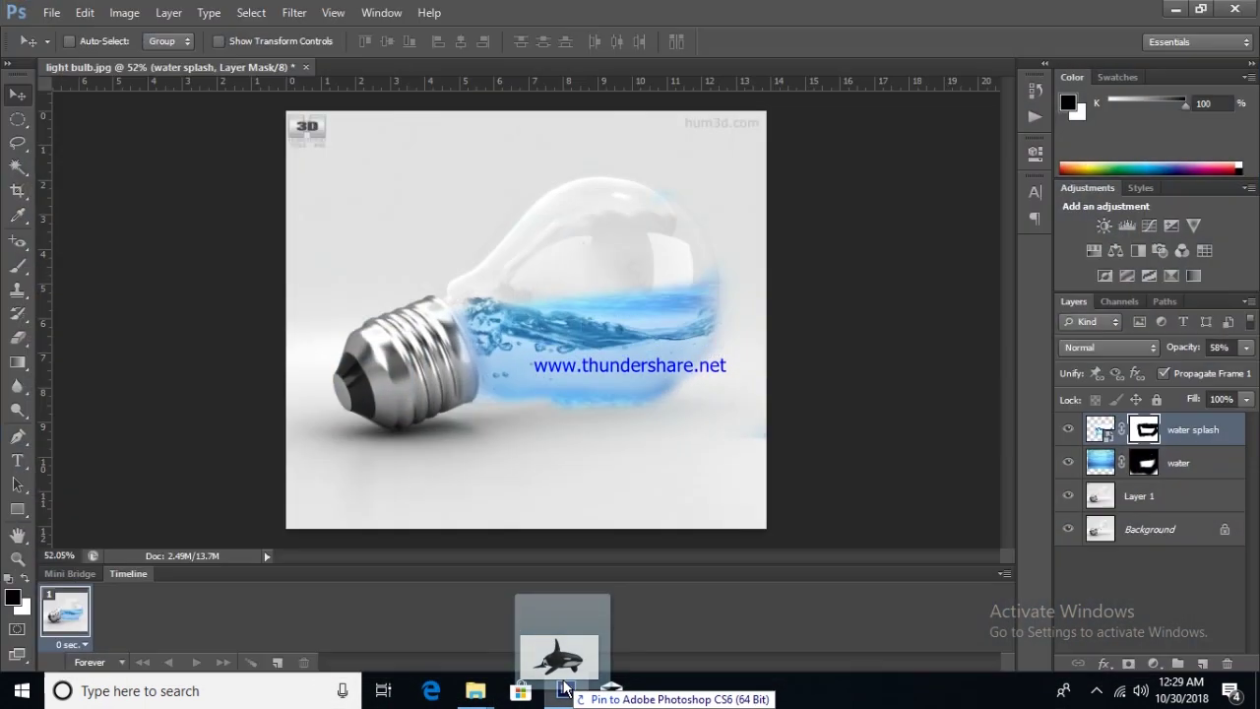
pyautogui.moveTo(564, 686)
pyautogui.mouseDown()
pyautogui.moveTo(633, 330)
pyautogui.moveTo(667, 331)
pyautogui.mouseUp()
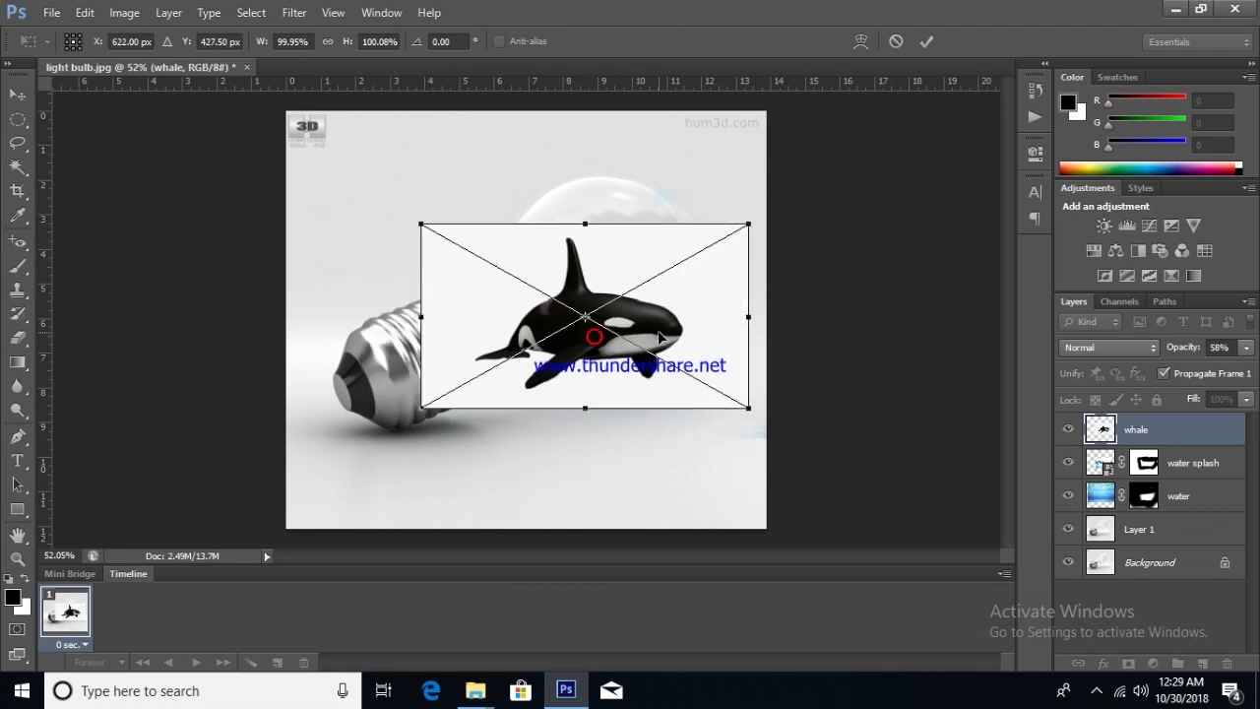
pyautogui.press('Return')
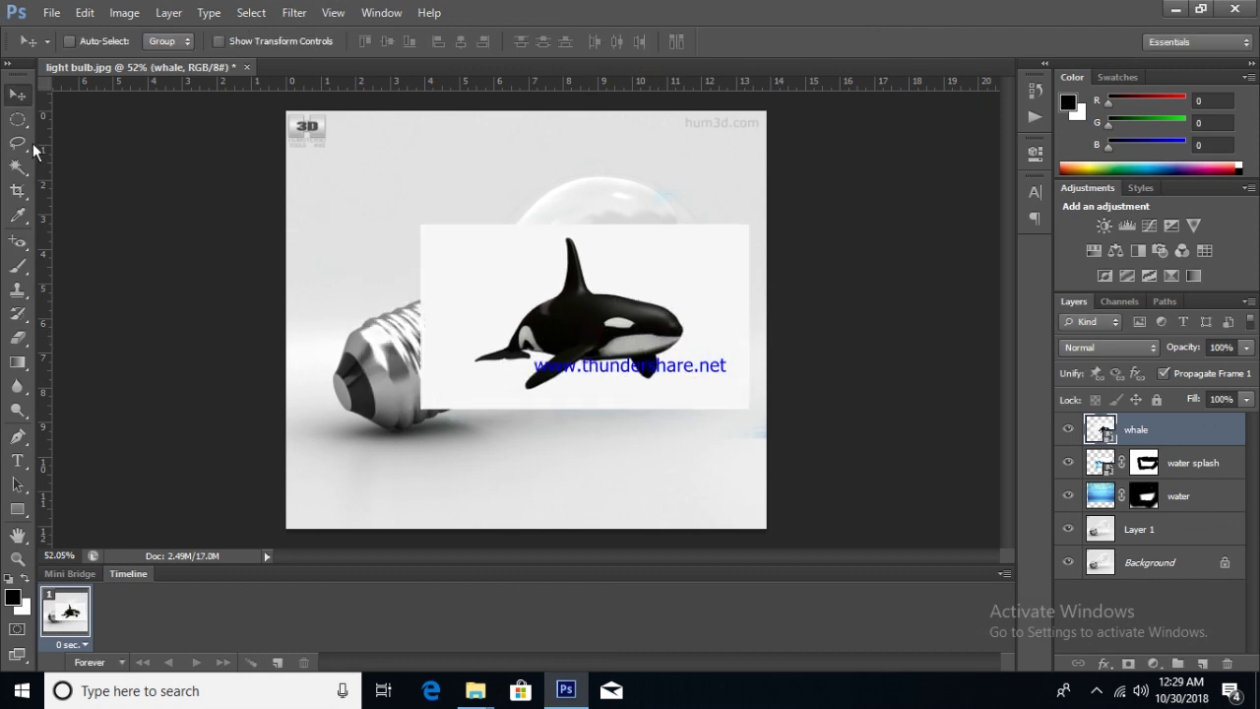
# - Rasterize the whale layer and delete its white background via Magic Wand
pyautogui.click(18, 166)
pyautogui.click(515, 258)
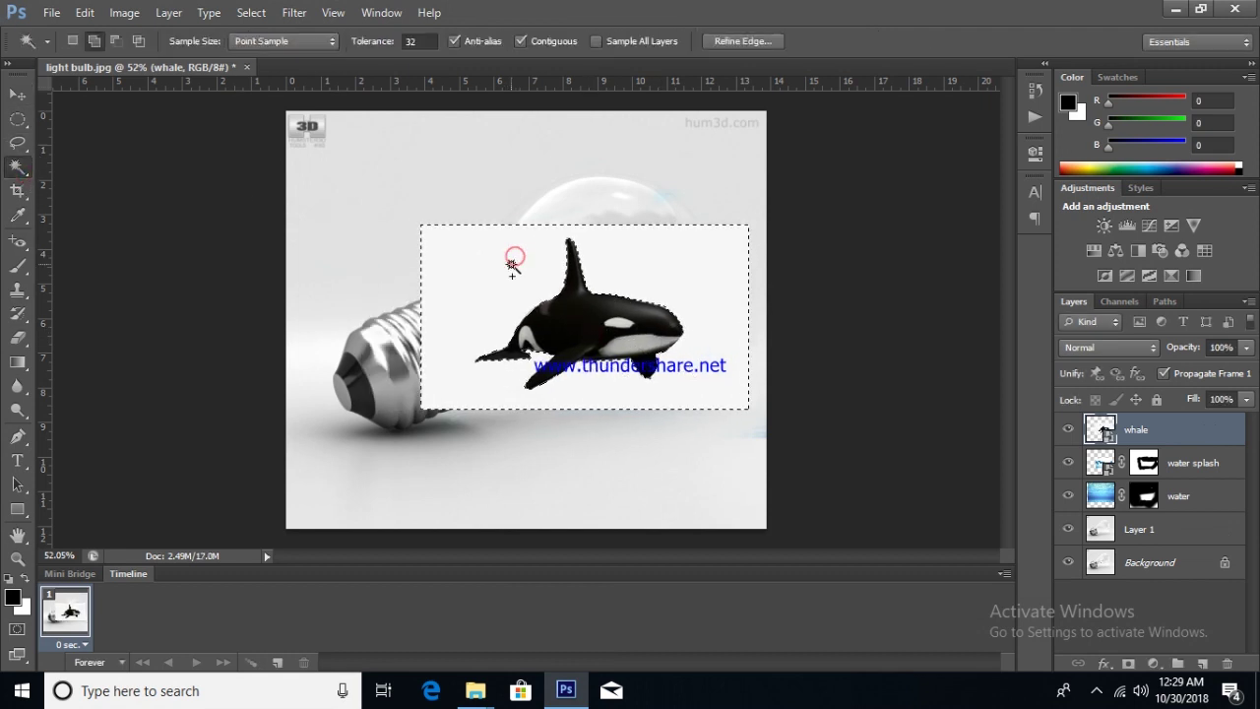
pyautogui.press('Delete')
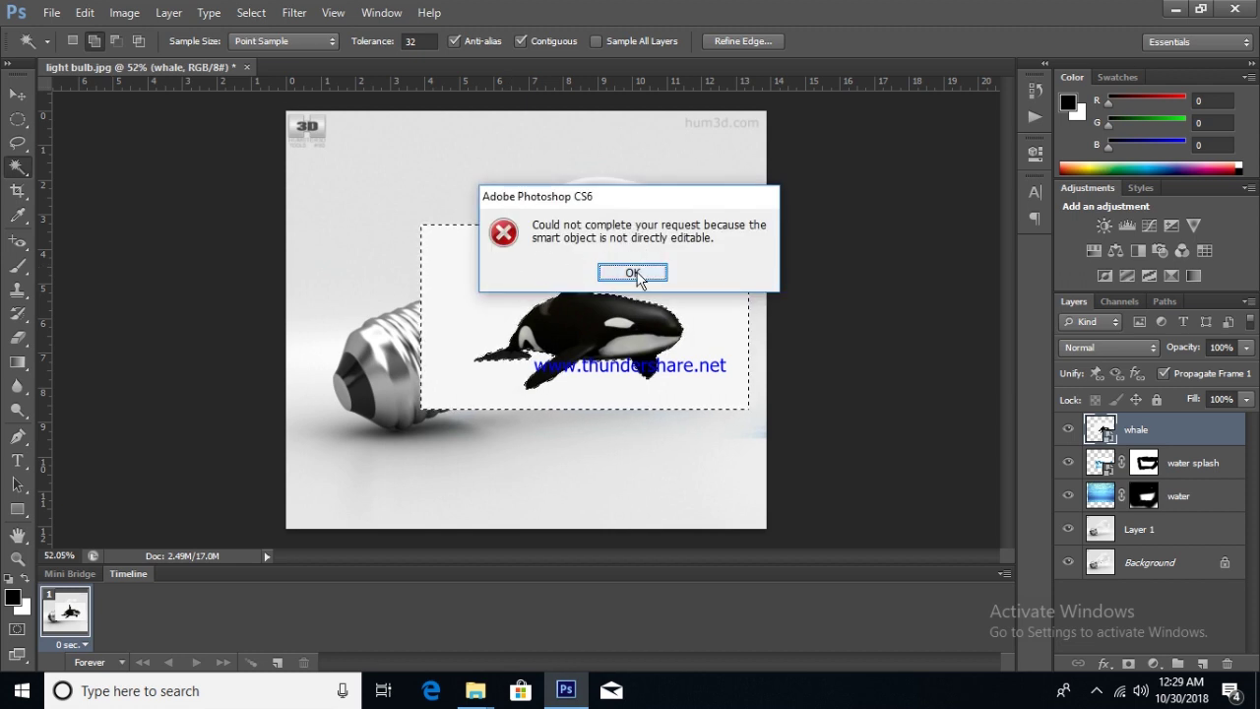
pyautogui.click(635, 273)
pyautogui.rightClick(1161, 424)
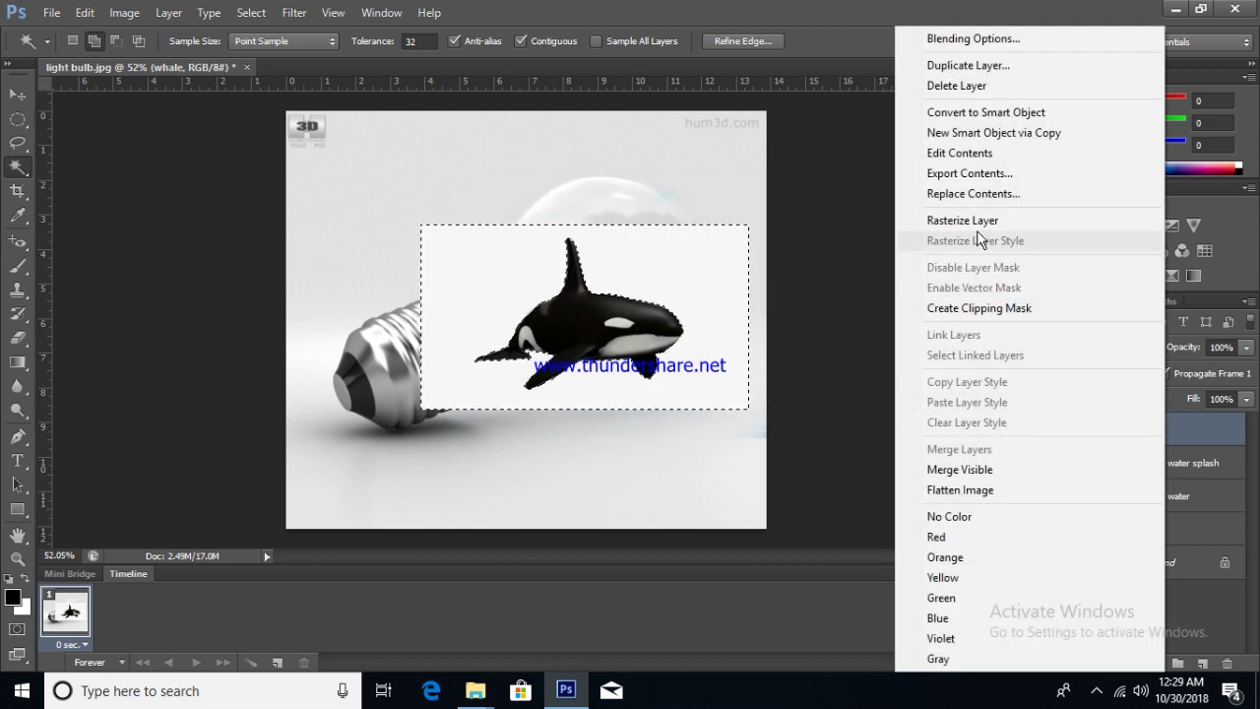
pyautogui.click(976, 222)
pyautogui.press('Delete')
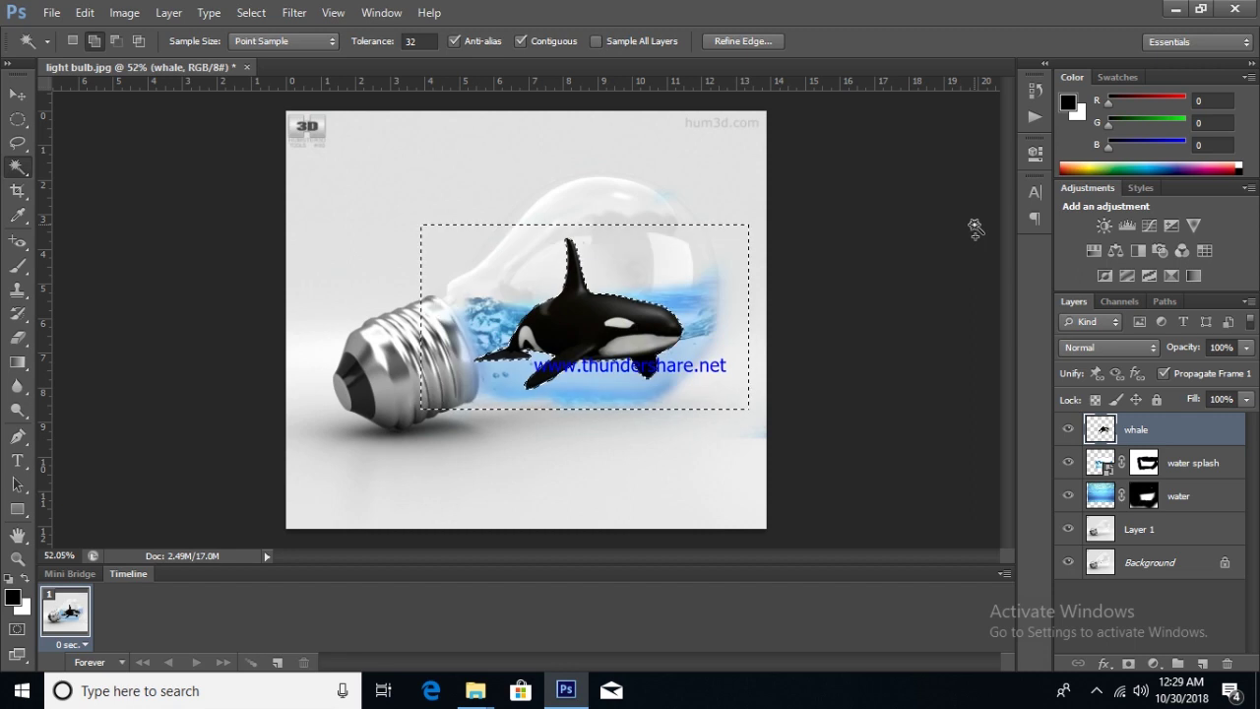
pyautogui.hotkey('ctrl', 'd')
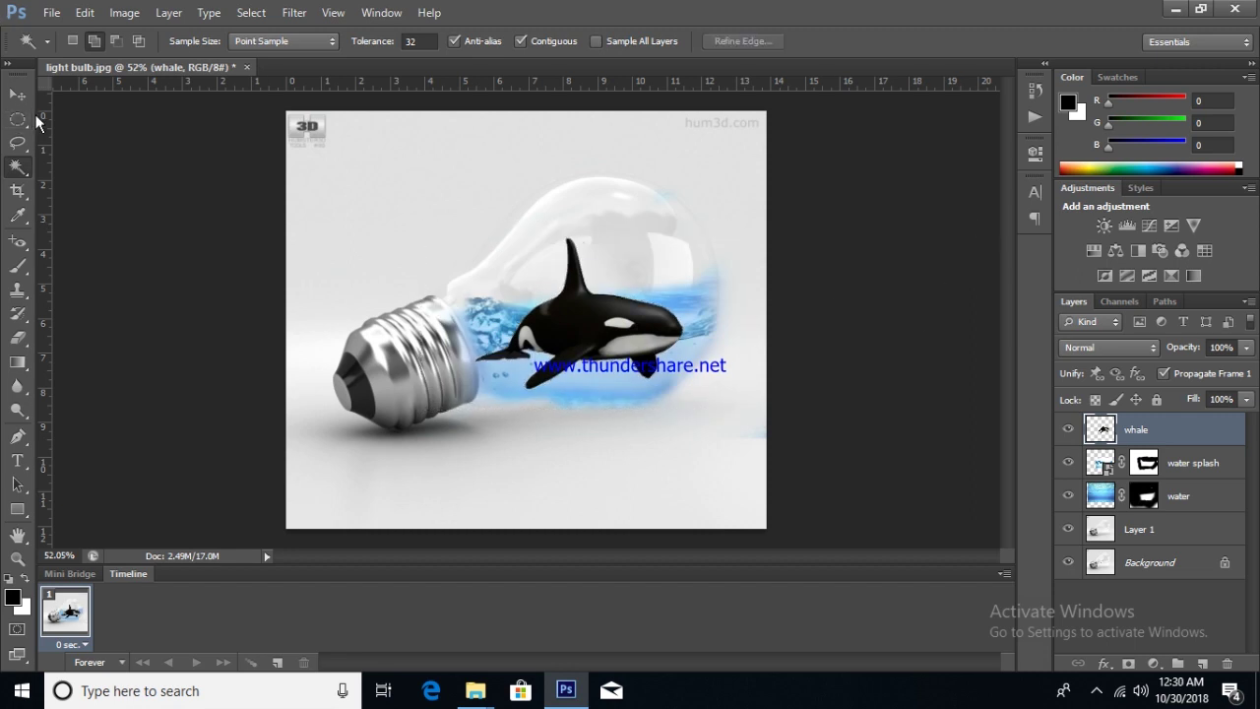
# - Shrink the whale to about 71%, tilt it, and move it into the bulb's water
pyautogui.click(17, 93)
pyautogui.moveTo(608, 326); pyautogui.dragTo(613, 310)
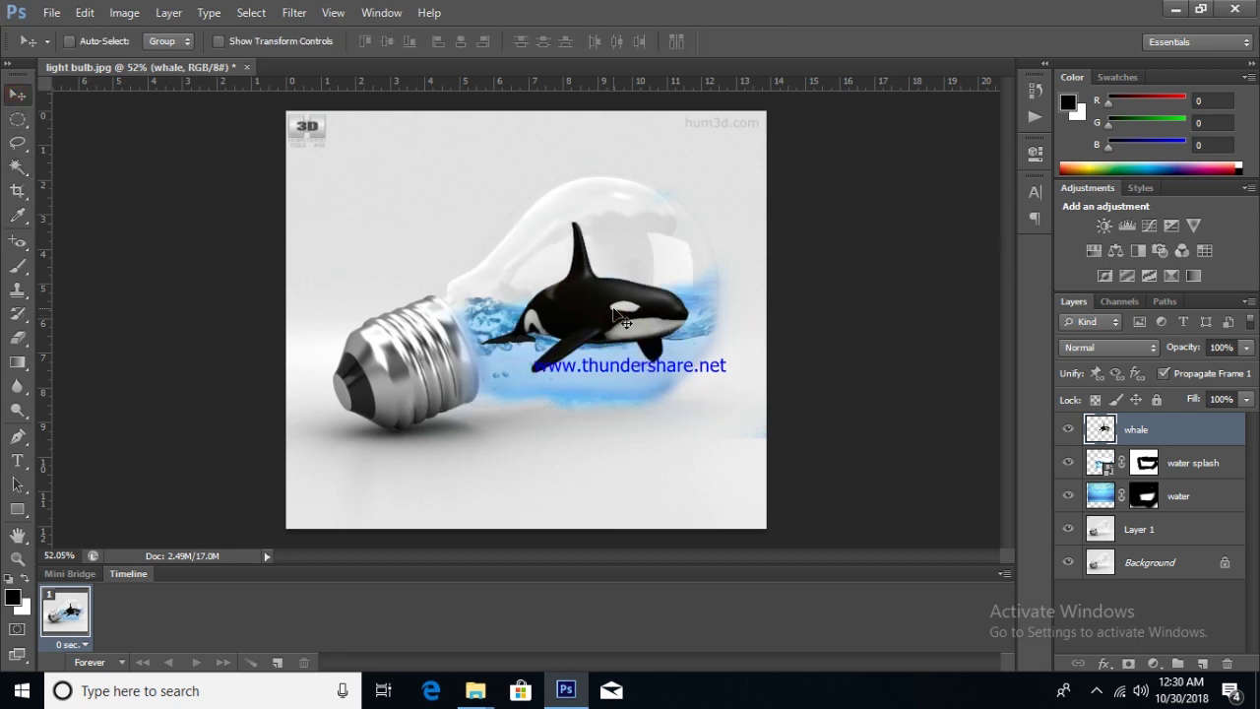
pyautogui.hotkey('ctrl', 't')
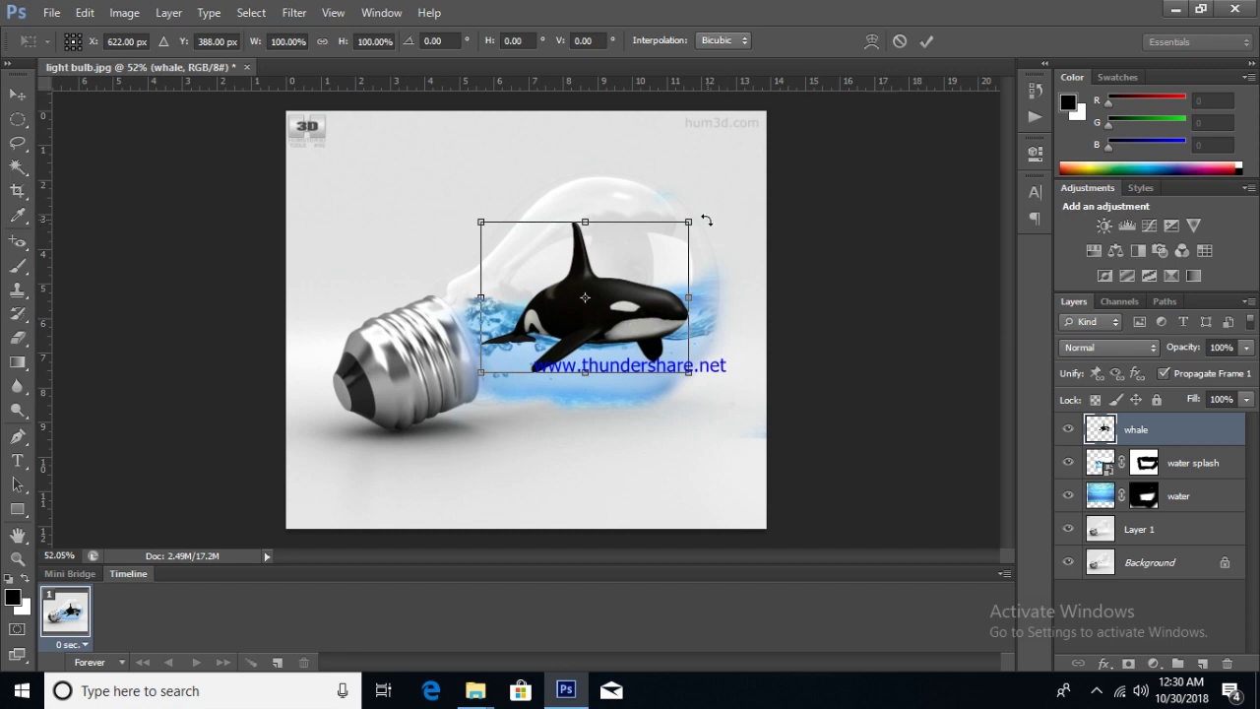
pyautogui.moveTo(688, 222)
pyautogui.mouseDown()
pyautogui.moveTo(628, 265)
pyautogui.moveTo(670, 258)
pyautogui.mouseUp()
pyautogui.moveTo(581, 341); pyautogui.dragTo(612, 357)
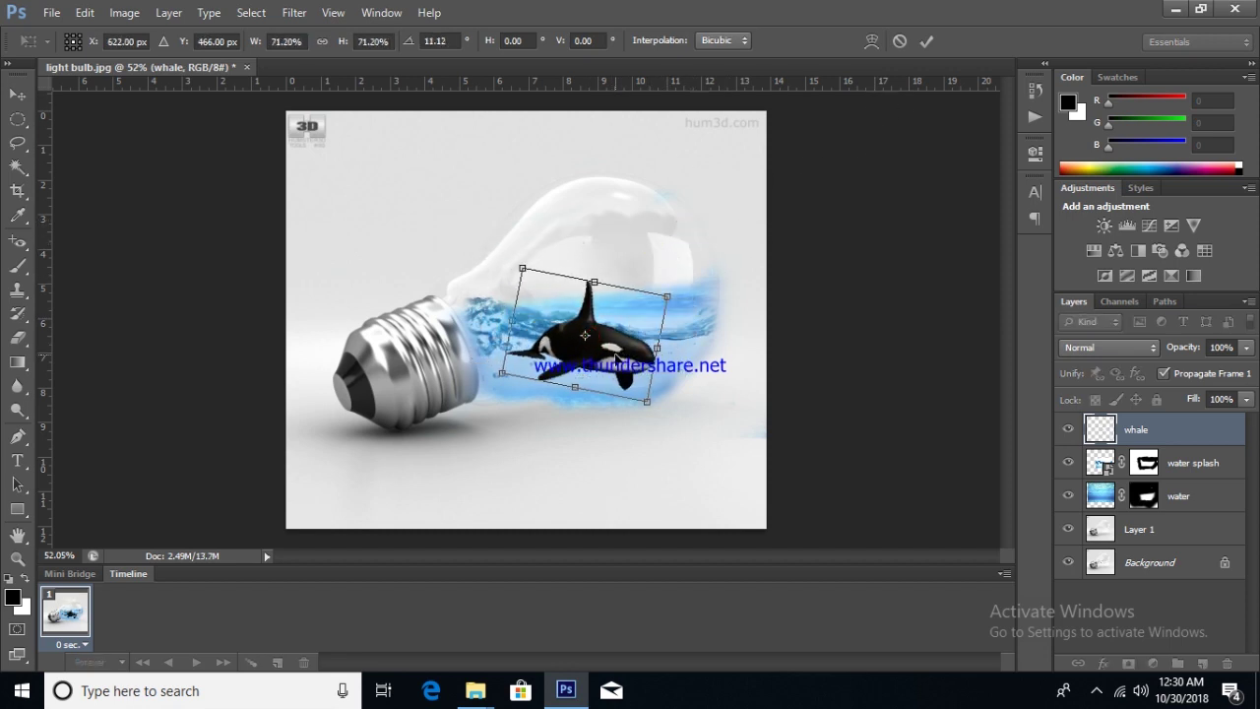
pyautogui.press('Return')
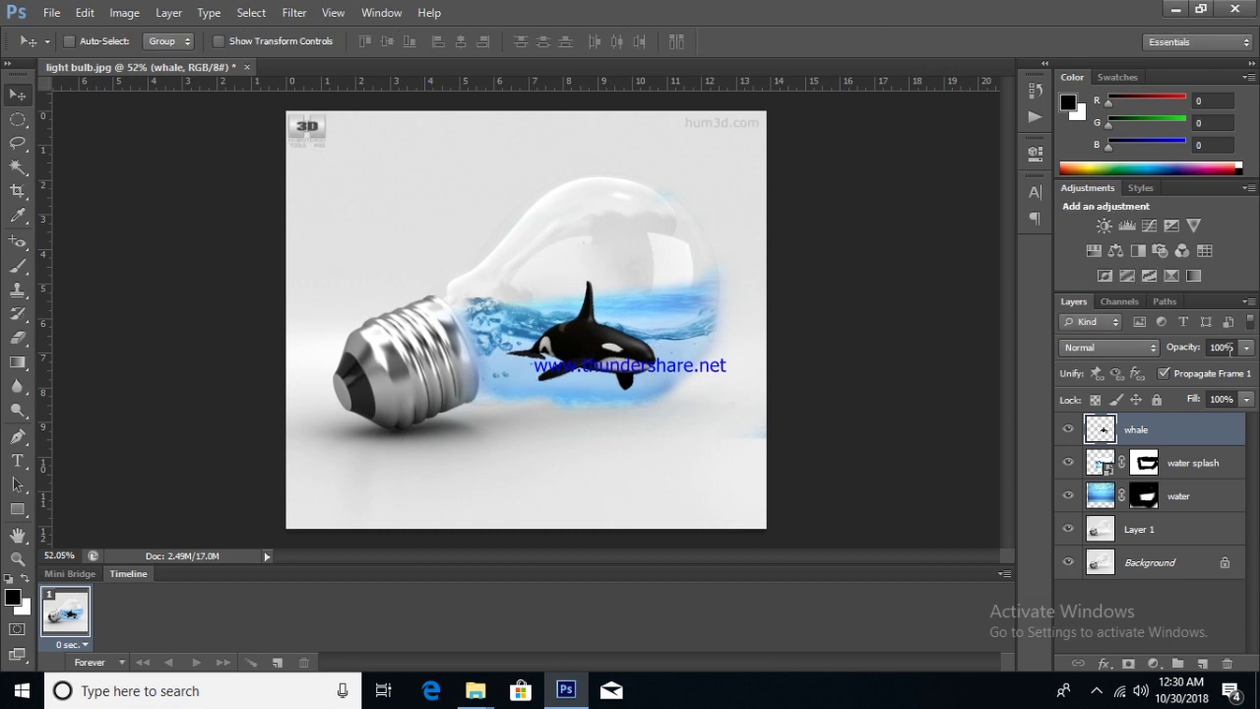
# - Lower the whale layer's opacity to 77%
pyautogui.click(1247, 347)
pyautogui.moveTo(1245, 368); pyautogui.dragTo(1224, 371)
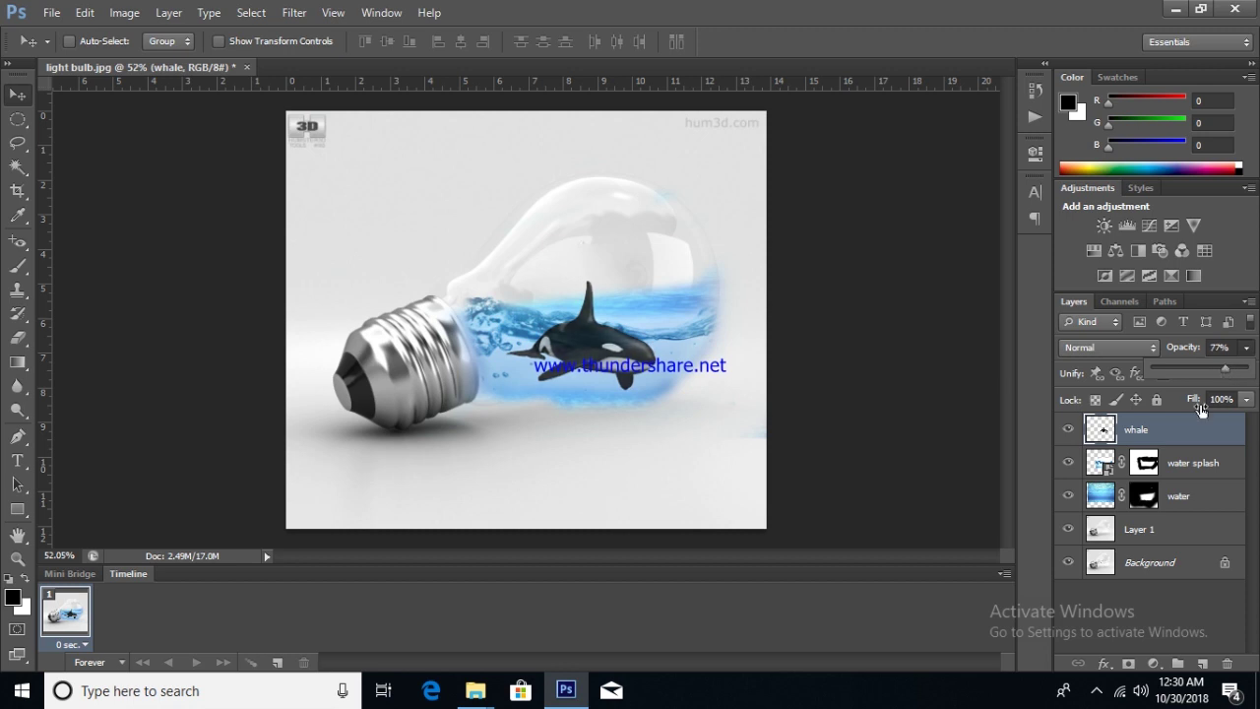
pyautogui.moveTo(1137, 429)
pyautogui.mouseDown()
pyautogui.moveTo(1139, 475)
pyautogui.moveTo(1140, 425)
pyautogui.mouseUp()
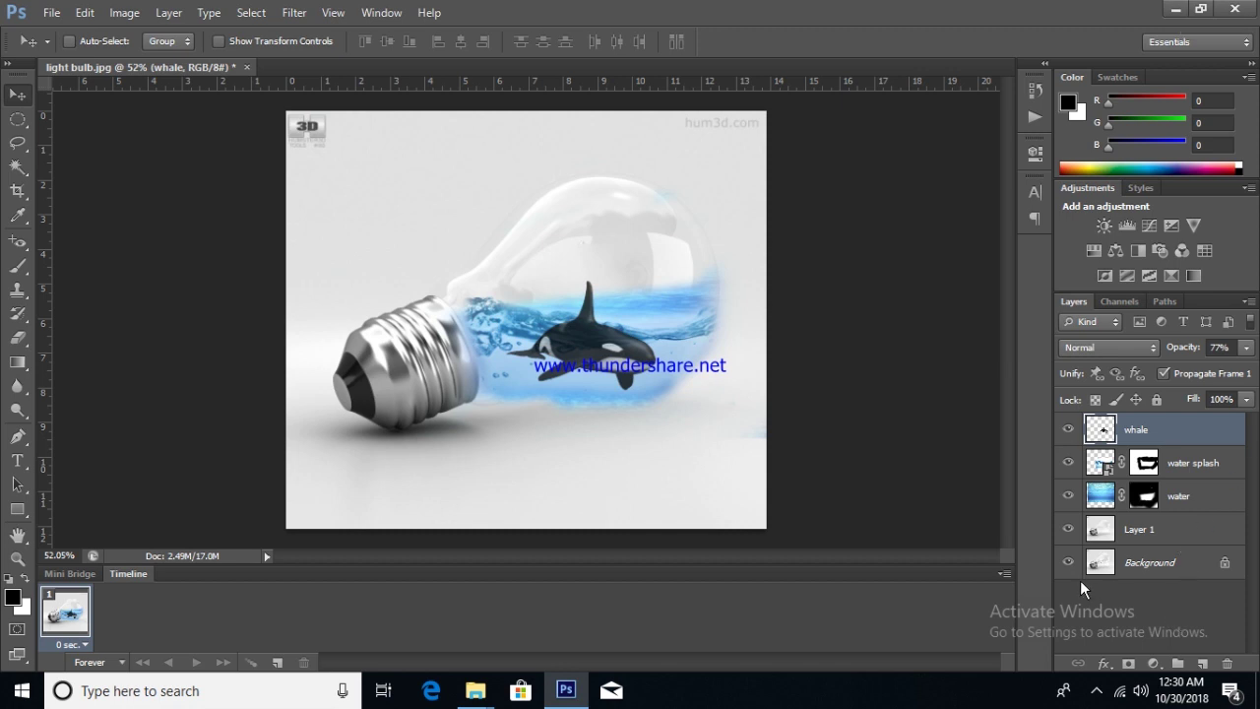
# - Add a Hue/Saturation adjustment layer with Hue +12 and Saturation +17
pyautogui.click(1155, 666)
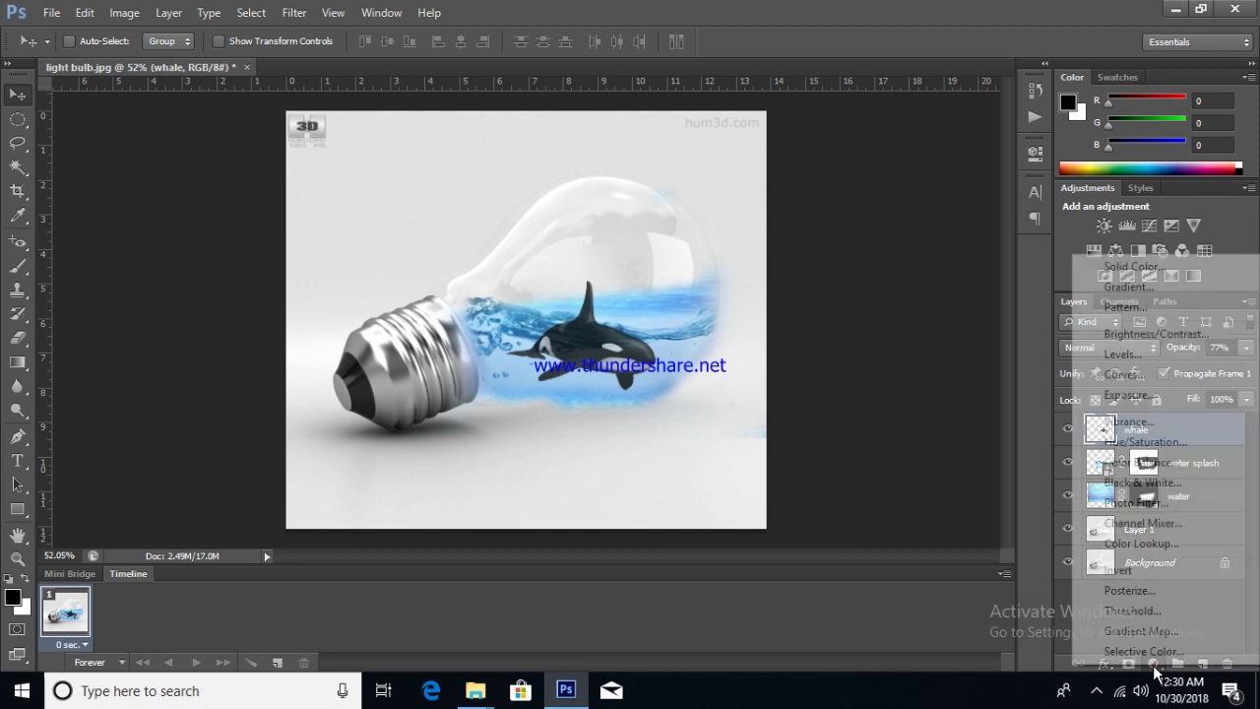
pyautogui.click(1156, 442)
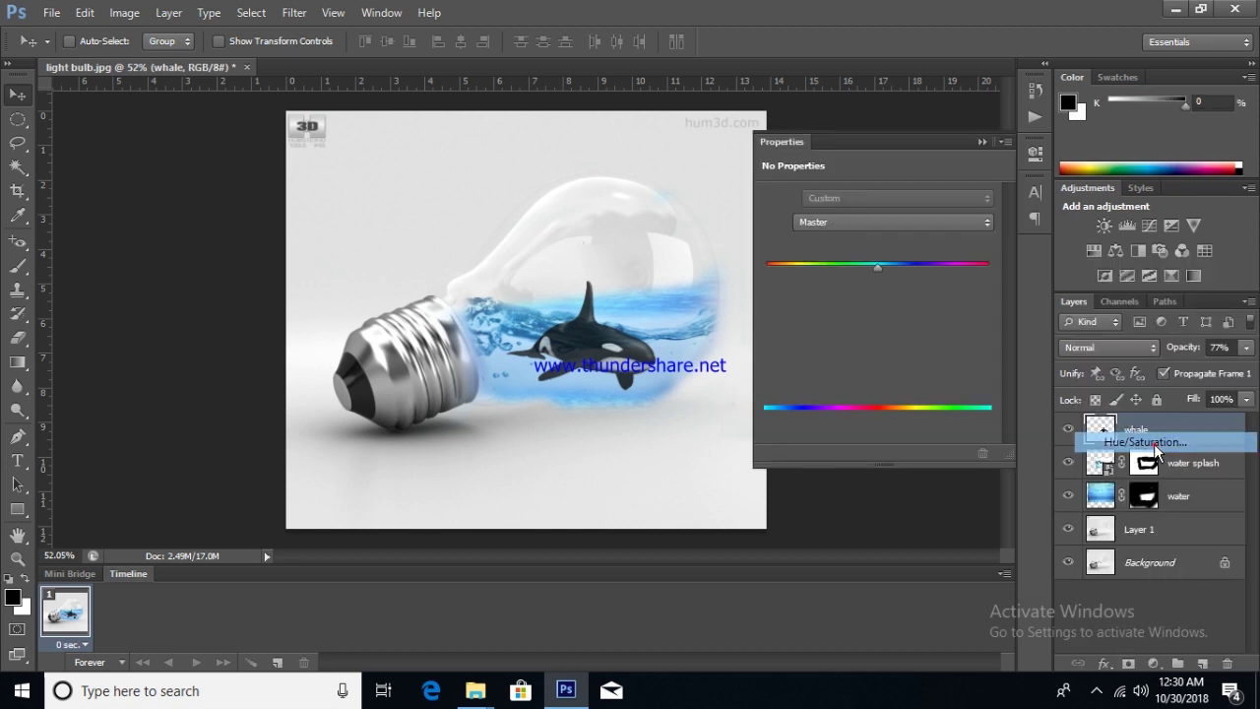
pyautogui.moveTo(880, 267)
pyautogui.mouseDown()
pyautogui.moveTo(896, 268)
pyautogui.moveTo(893, 302)
pyautogui.mouseUp()
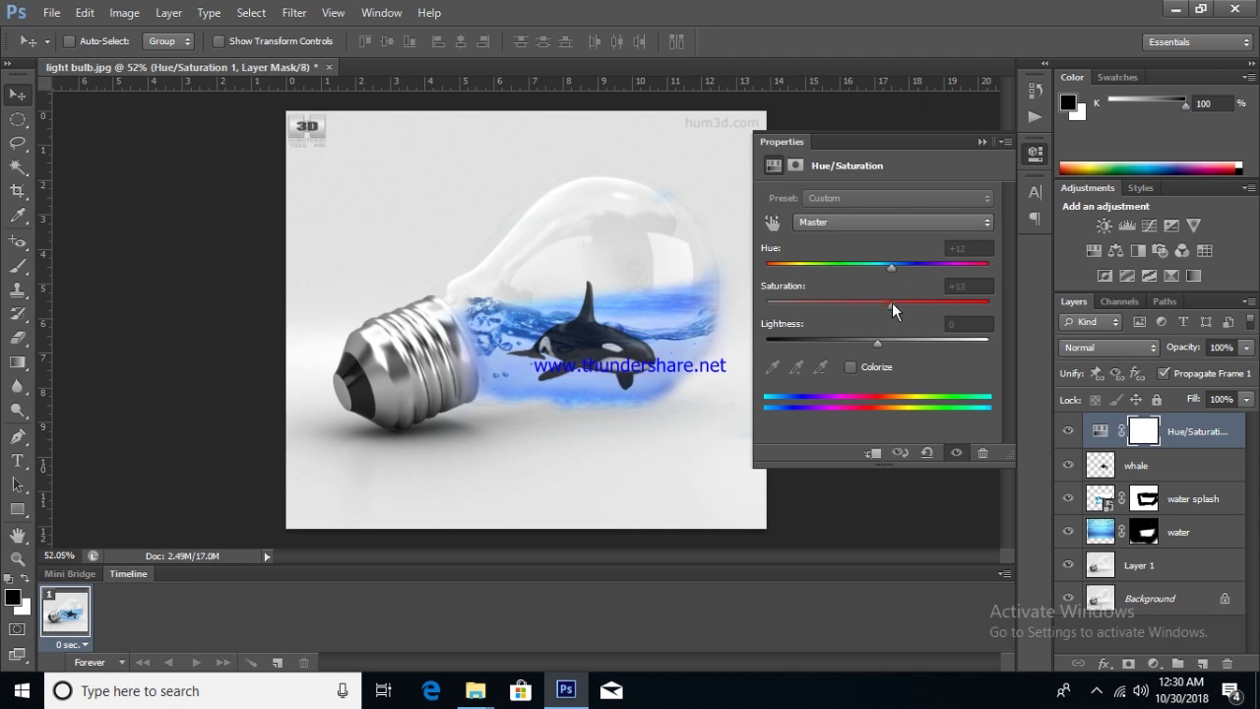
pyautogui.moveTo(877, 340); pyautogui.dragTo(869, 340)
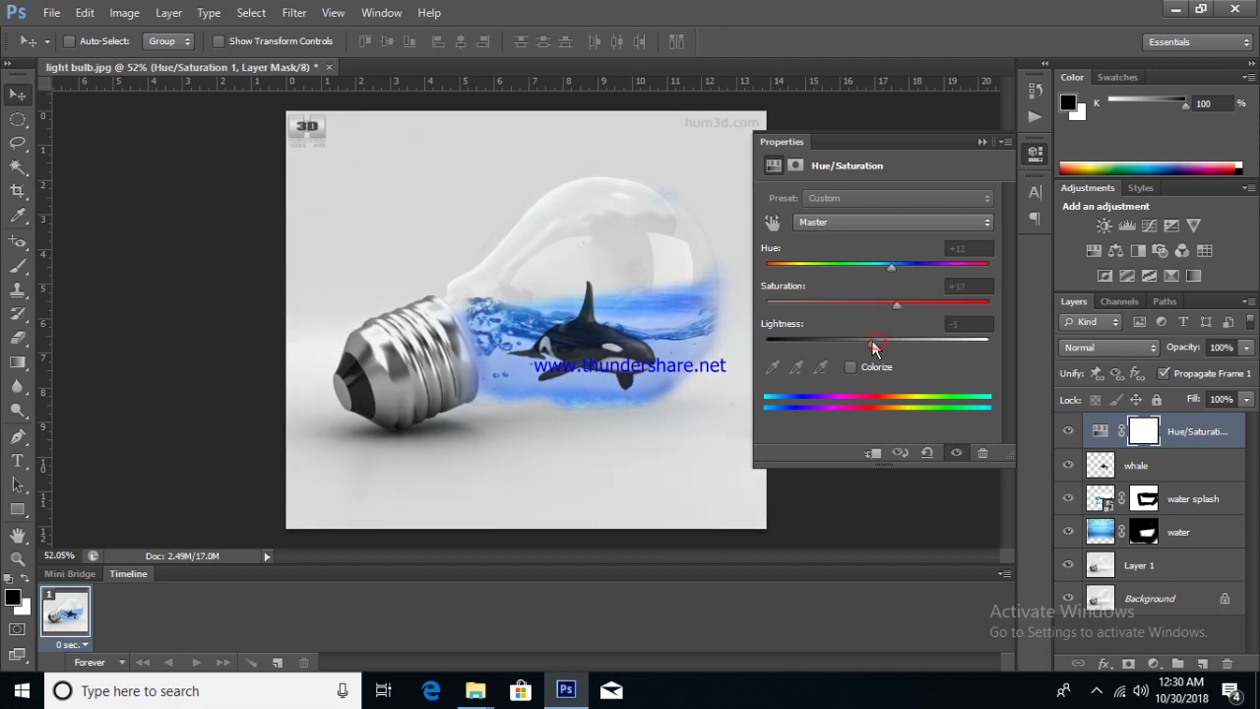
pyautogui.click(981, 143)
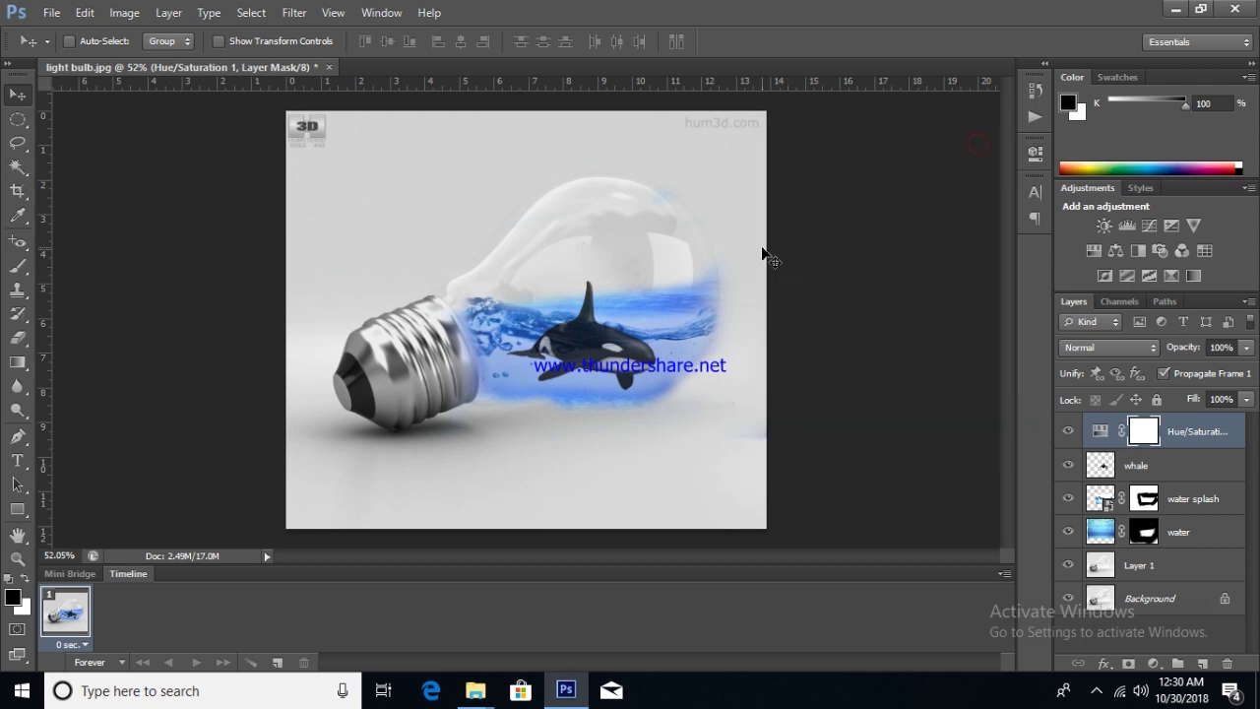
# - Drag the people image from the manupulation folder toward Photoshop
pyautogui.click(1174, 9)
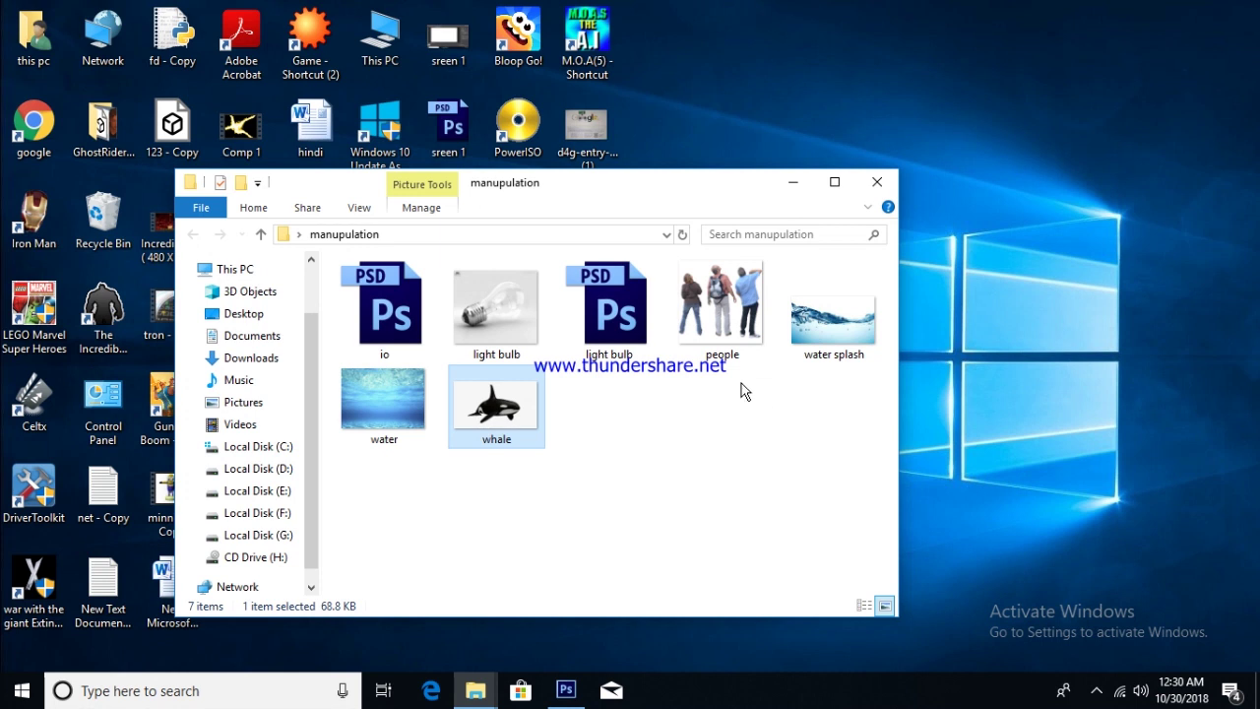
pyautogui.click(766, 413)
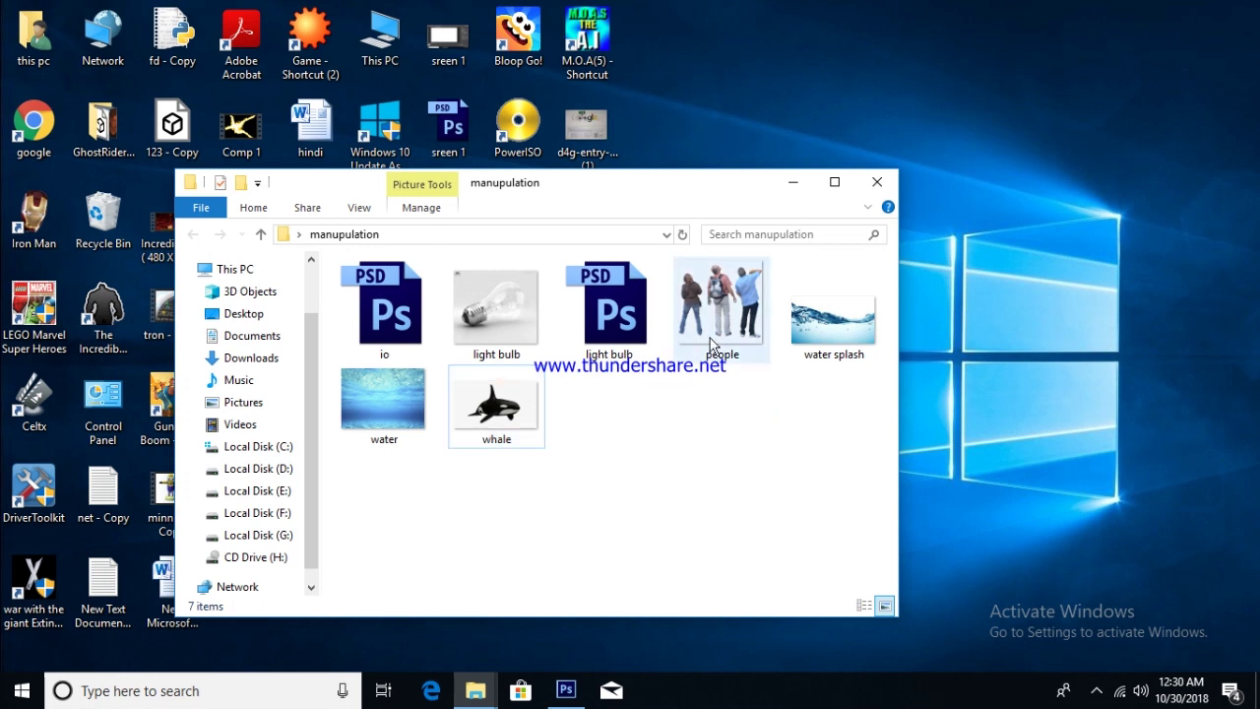
pyautogui.moveTo(725, 307); pyautogui.dragTo(564, 692)
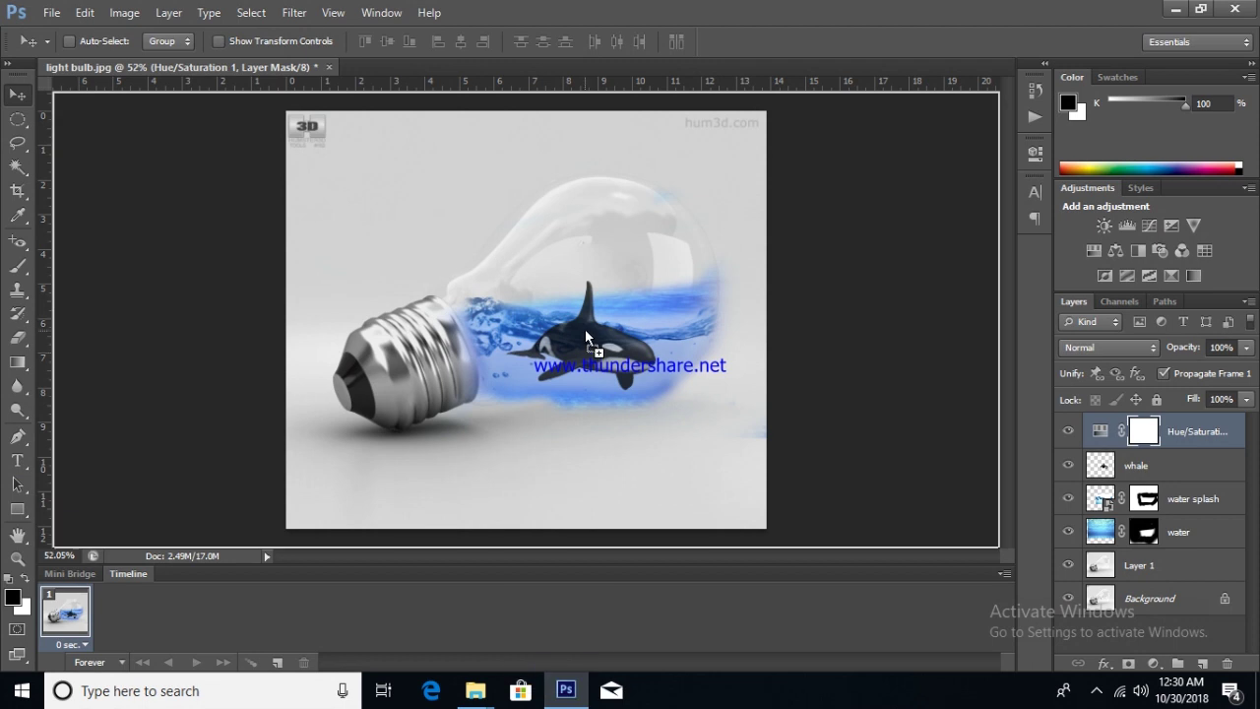
# - Place the people image, scaled down proportionally to tiny figures, just below the bulb
pyautogui.moveTo(564, 692); pyautogui.dragTo(630, 313)
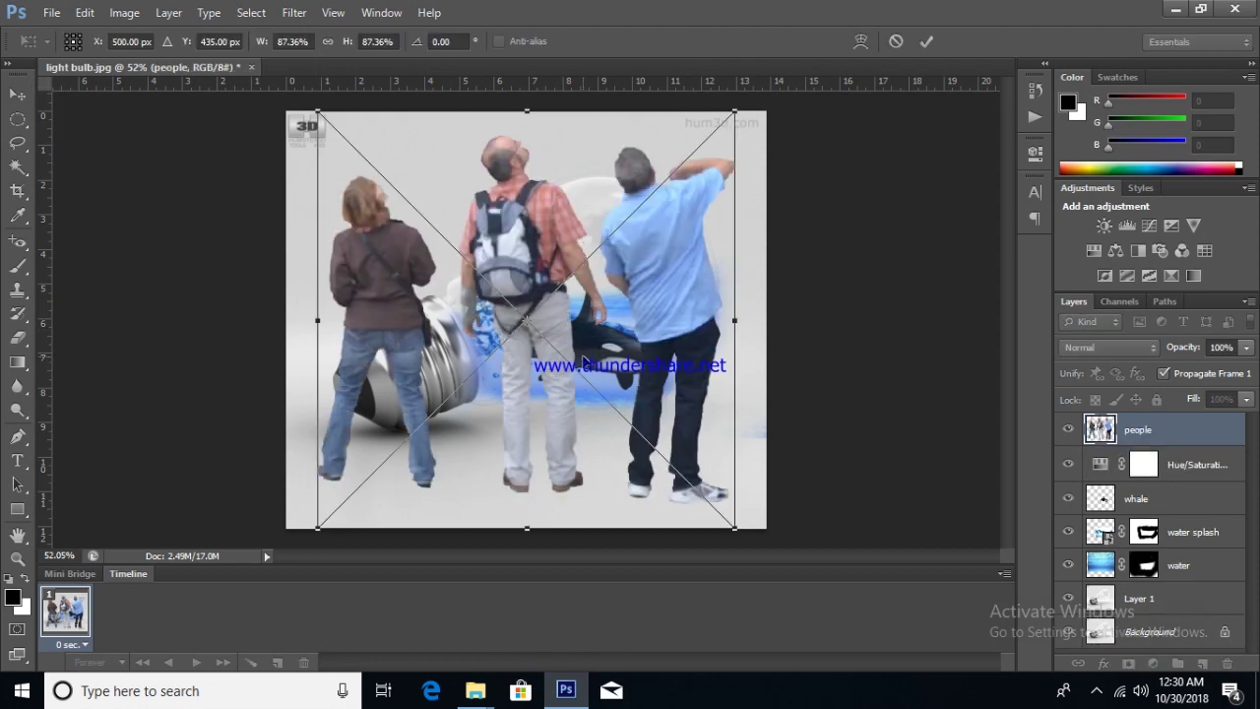
pyautogui.moveTo(743, 104); pyautogui.dragTo(576, 298)
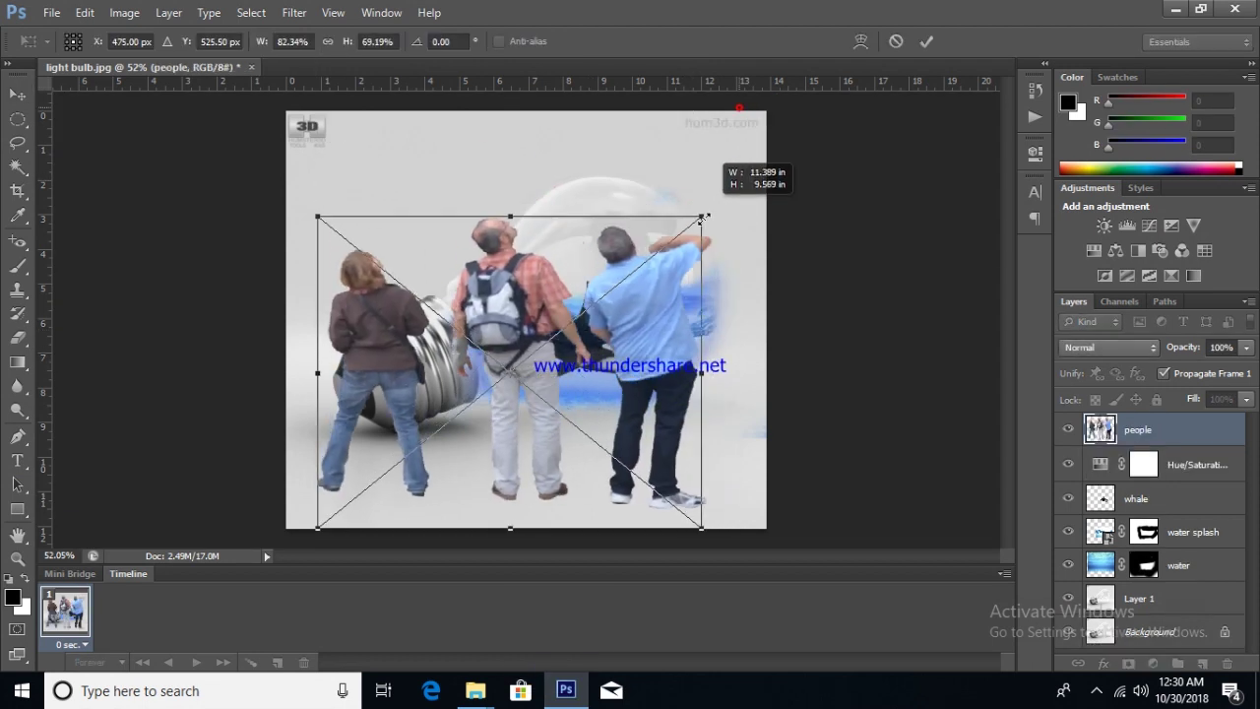
pyautogui.moveTo(576, 297); pyautogui.dragTo(436, 416)
pyautogui.moveTo(395, 485); pyautogui.dragTo(568, 448)
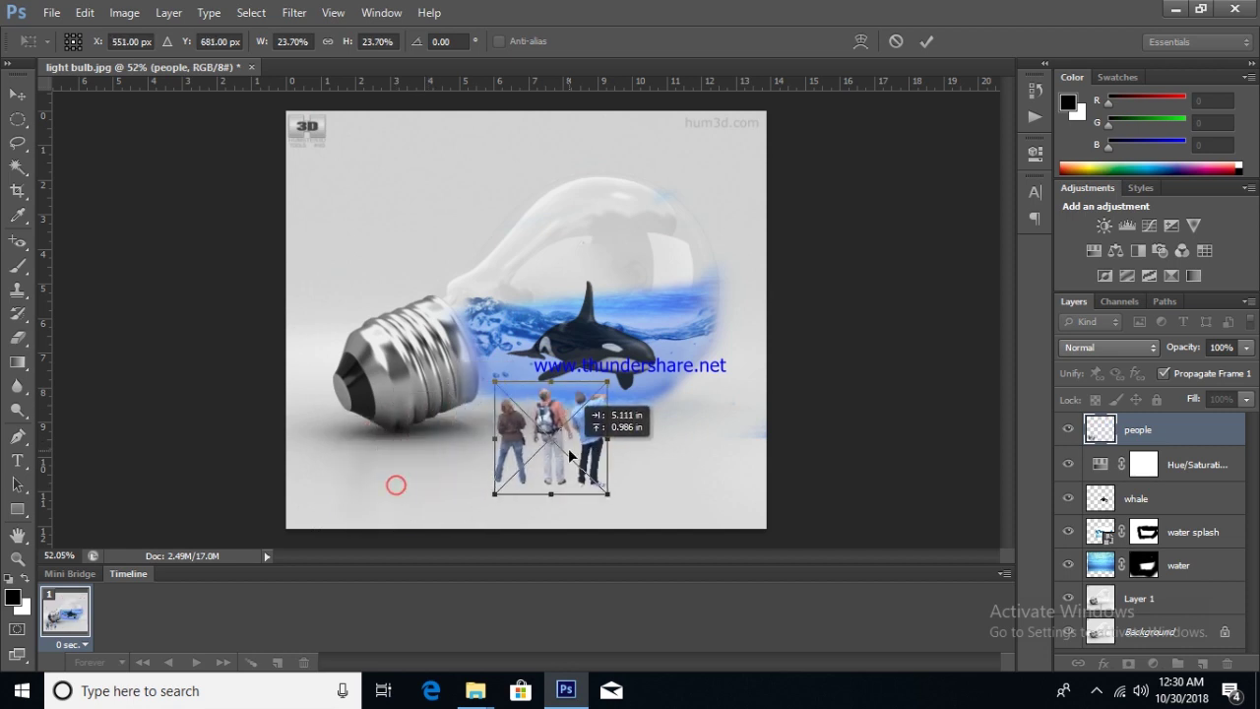
pyautogui.moveTo(605, 386); pyautogui.dragTo(569, 415)
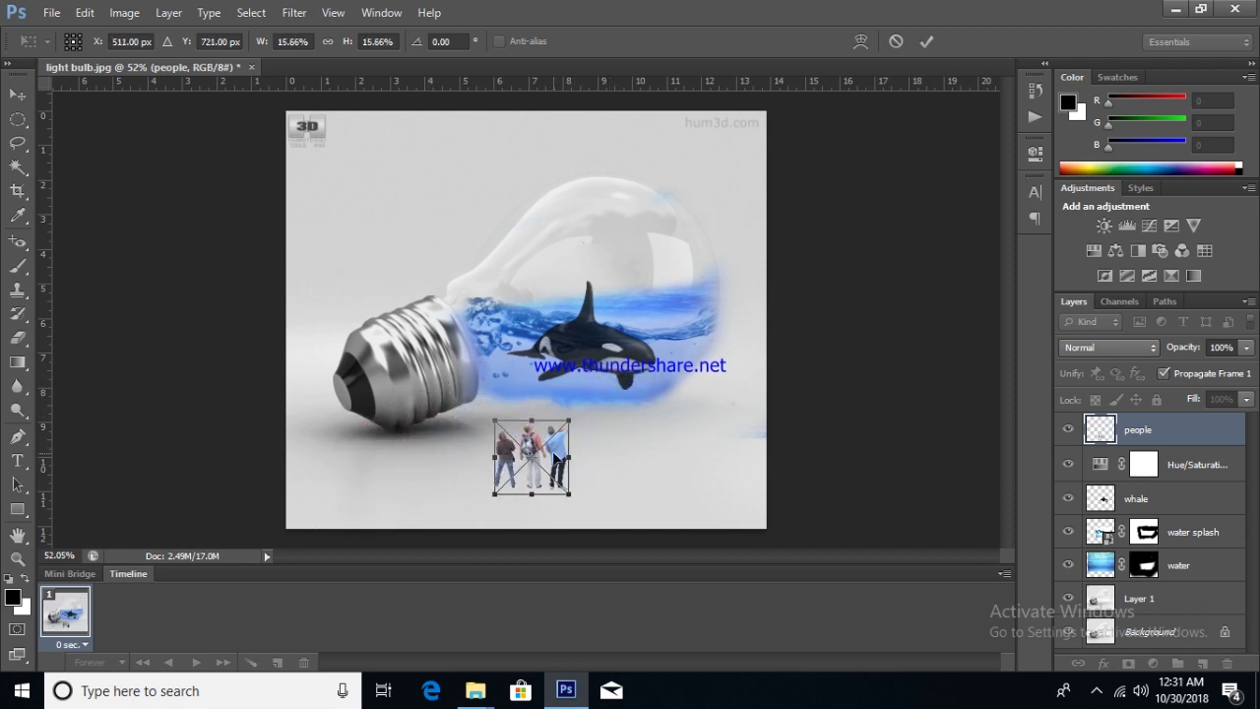
pyautogui.moveTo(558, 465); pyautogui.dragTo(585, 445)
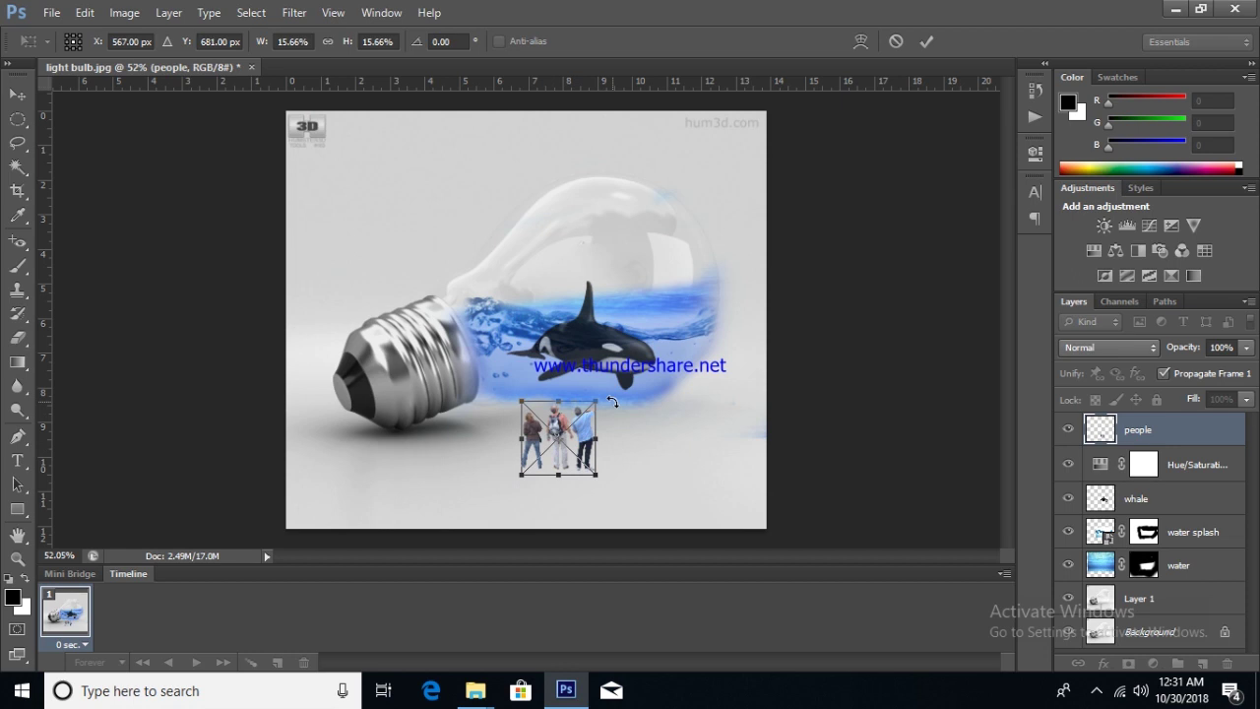
pyautogui.press('Return')
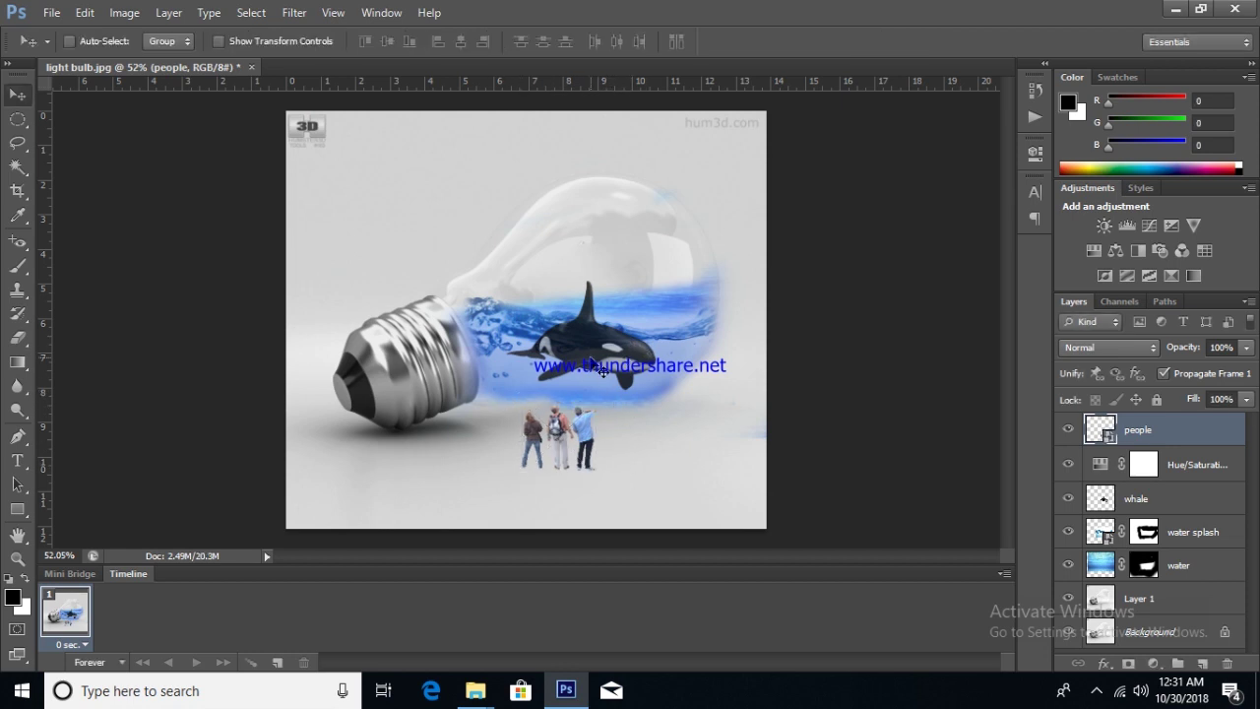
# - Move the people layer below the Hue/Saturation adjustment layer
pyautogui.scroll(1, 569, 373)
pyautogui.scroll(1, 569, 373)
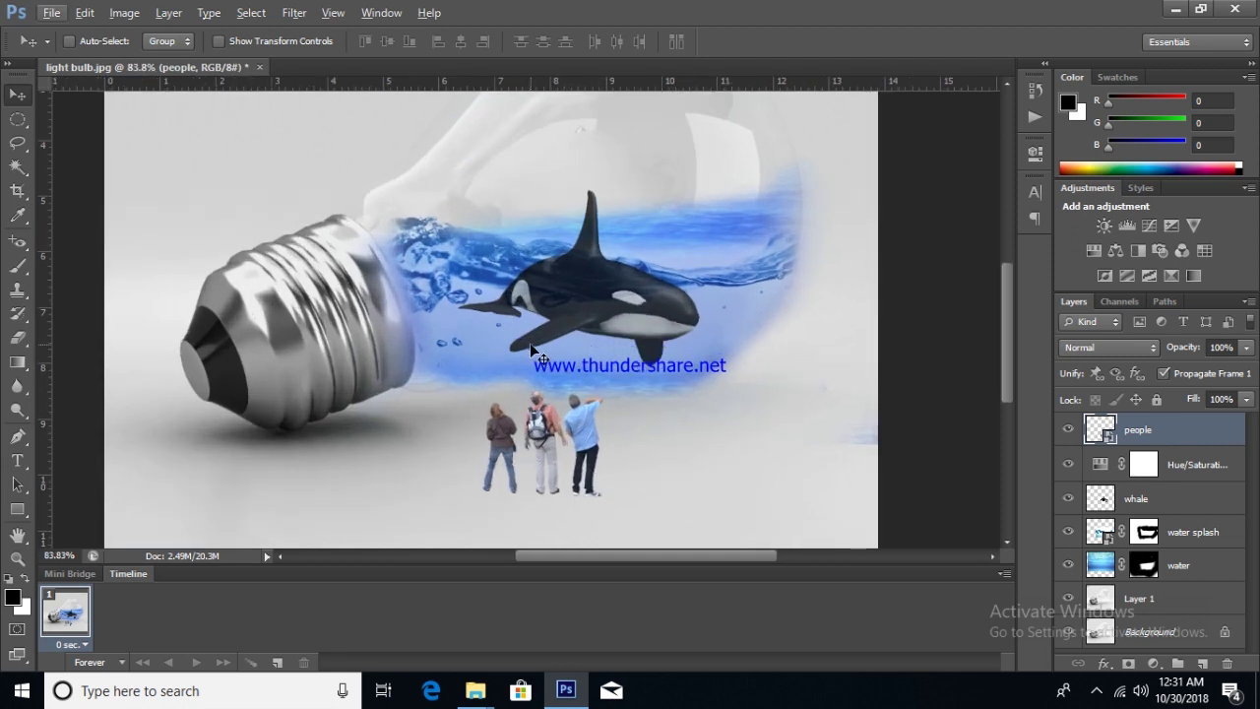
pyautogui.scroll(-1, 576, 325)
pyautogui.scroll(-2, 554, 336)
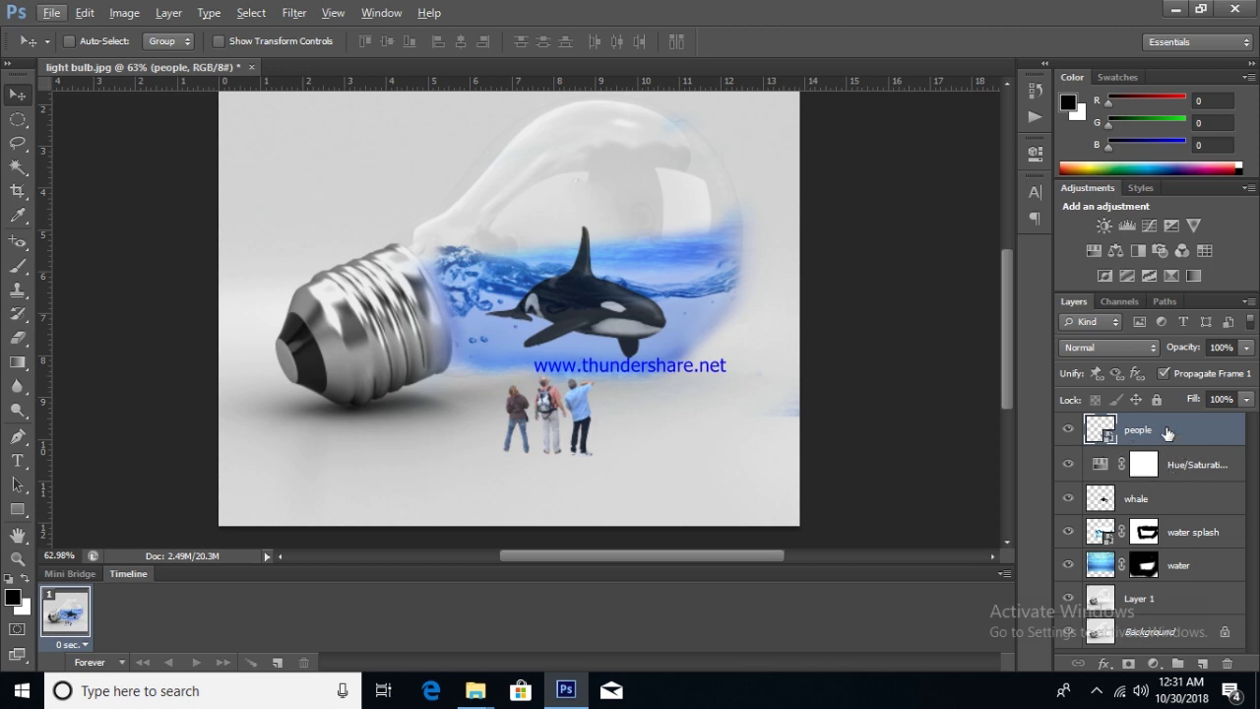
pyautogui.moveTo(1163, 433); pyautogui.dragTo(1162, 477)
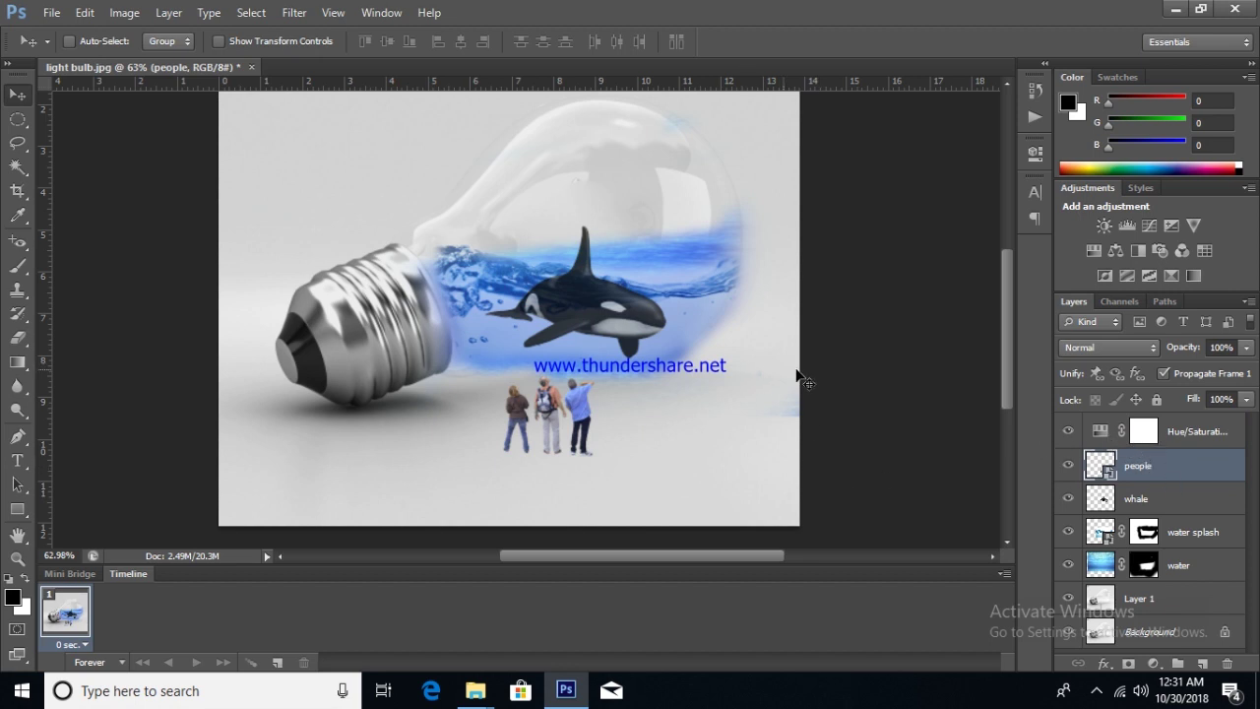
pyautogui.click(19, 119)
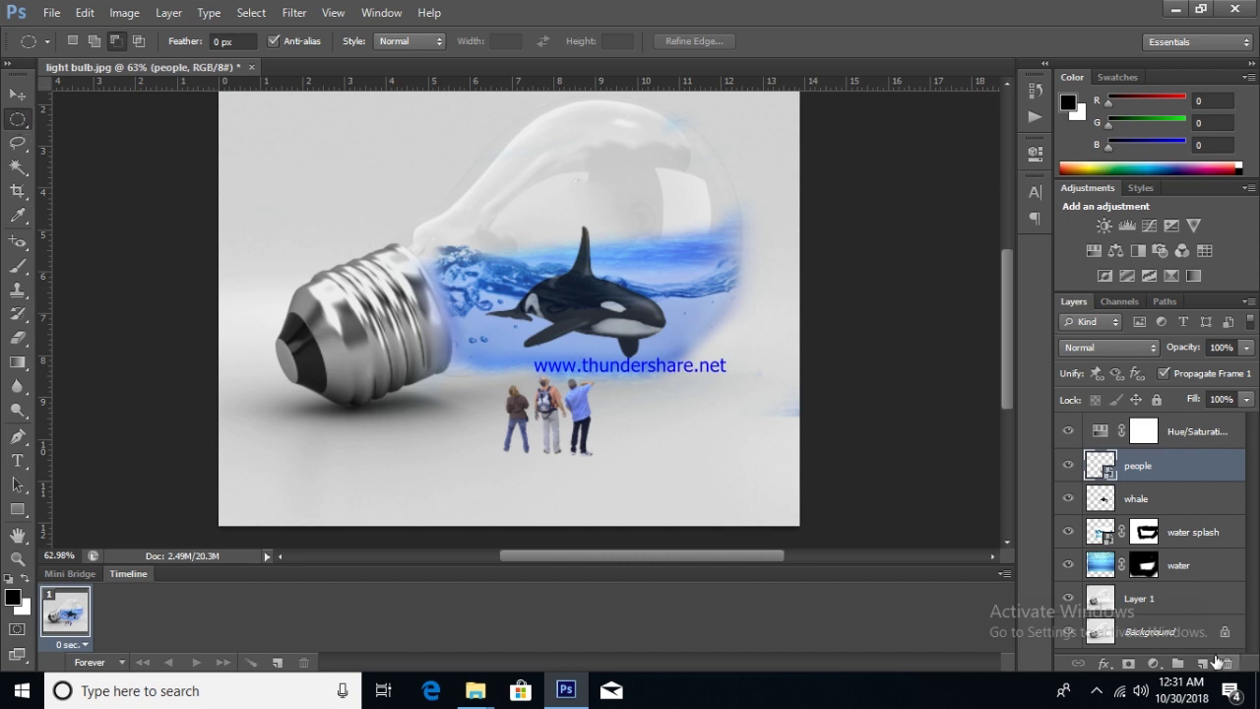
# - On a new layer, draw a flat black ellipse, tilted slightly, under the bulb's base
pyautogui.click(1203, 664)
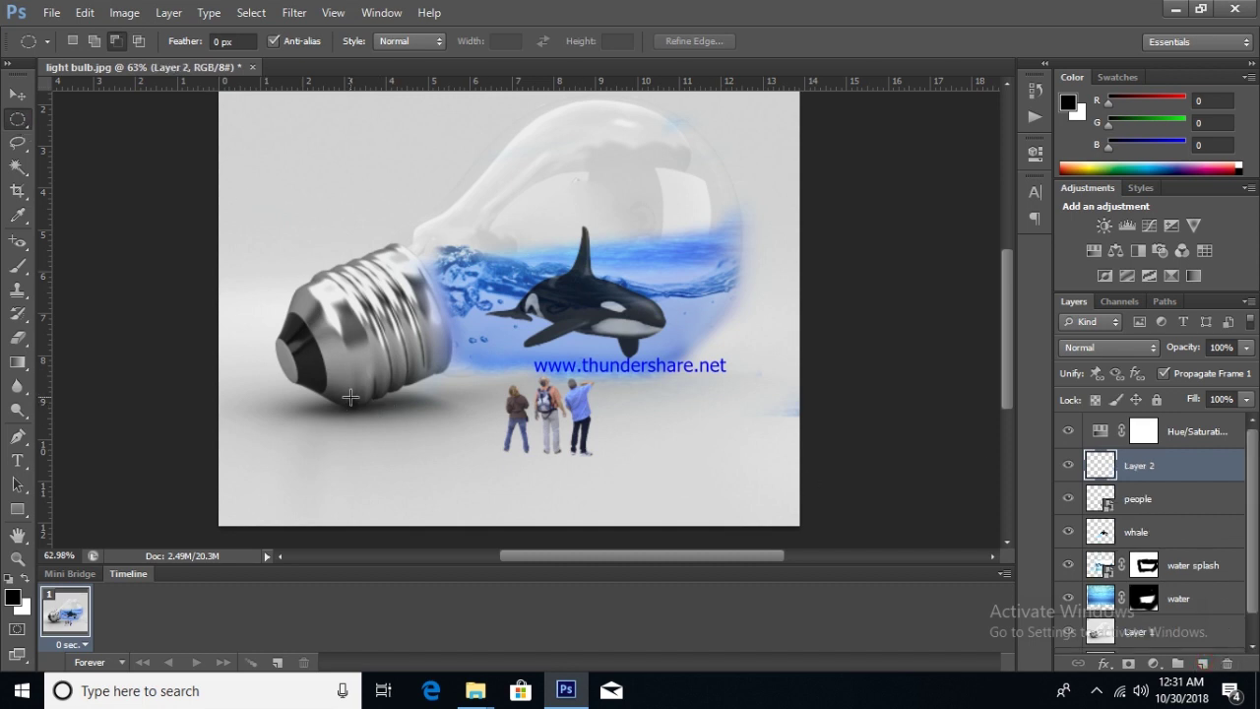
pyautogui.moveTo(338, 400); pyautogui.dragTo(760, 417)
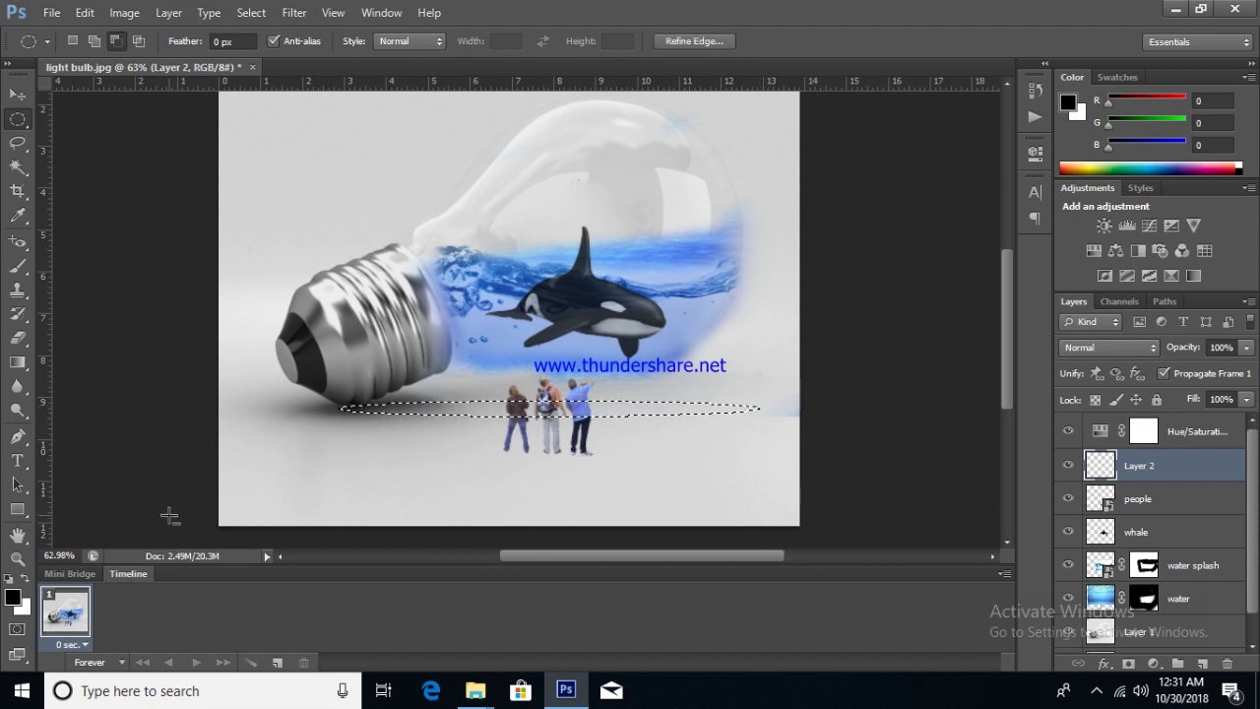
pyautogui.hotkey('alt', 'BackSpace')
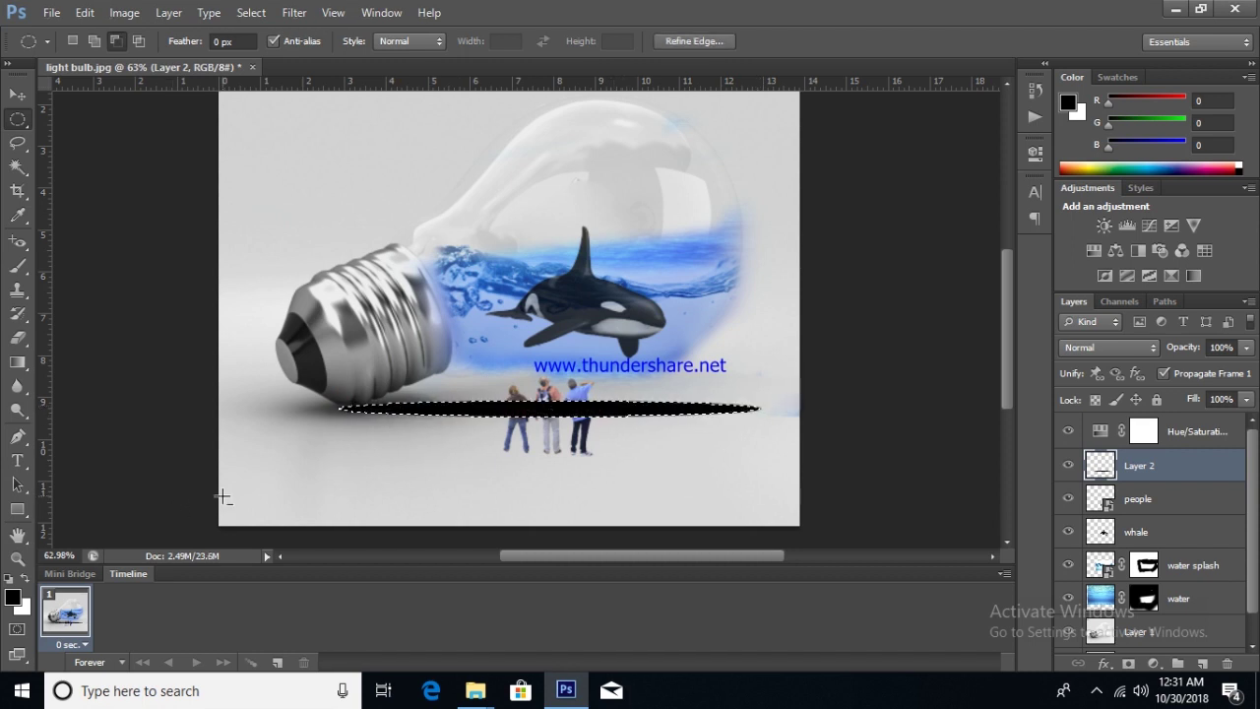
pyautogui.hotkey('ctrl', 'd')
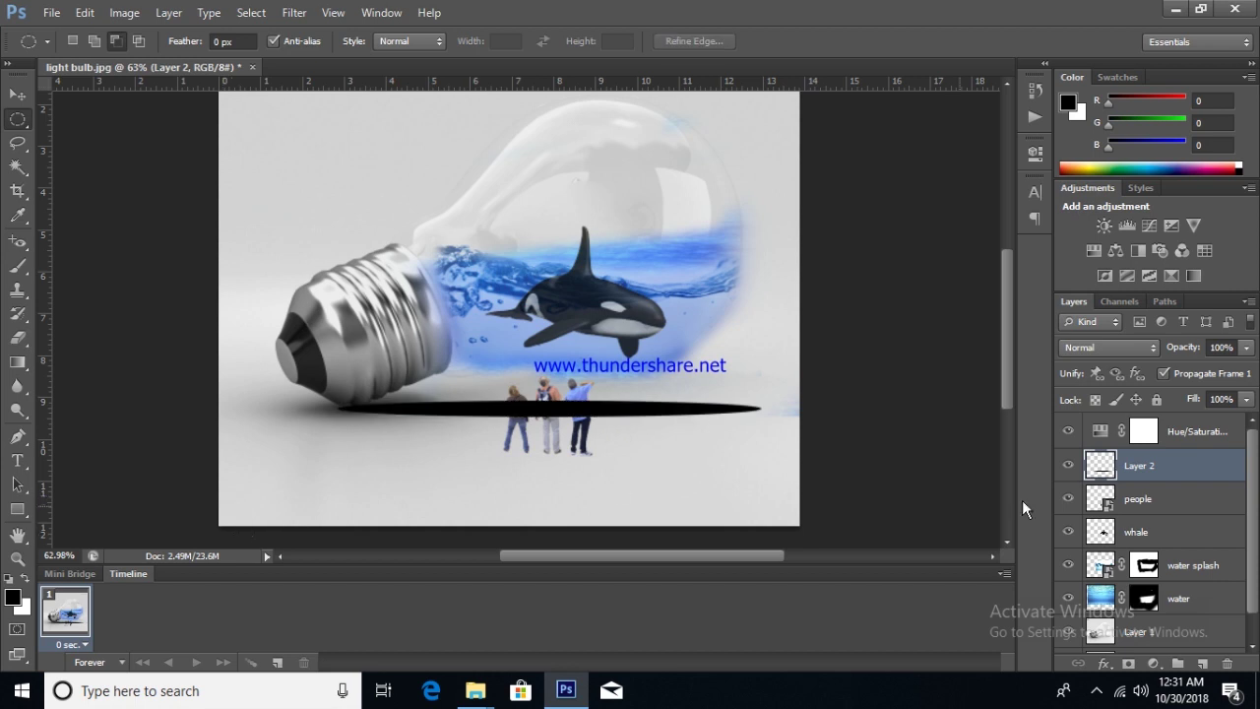
pyautogui.hotkey('ctrl', 't')
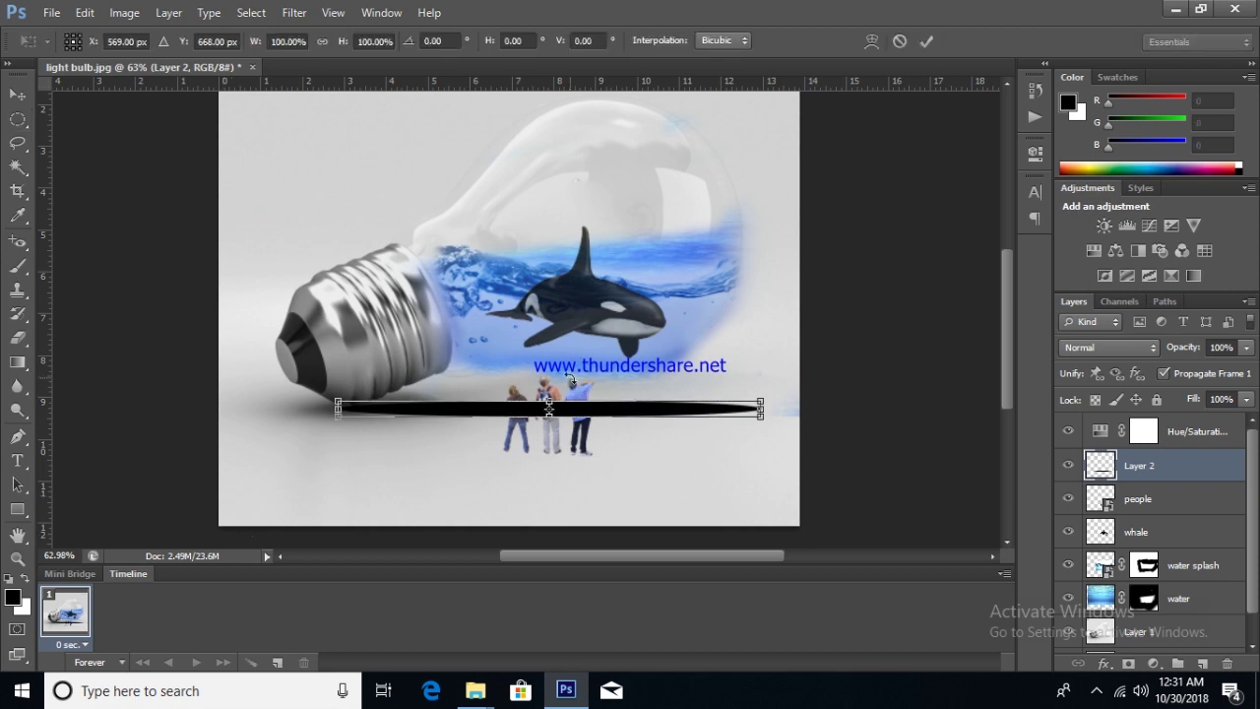
pyautogui.moveTo(782, 387); pyautogui.dragTo(780, 371)
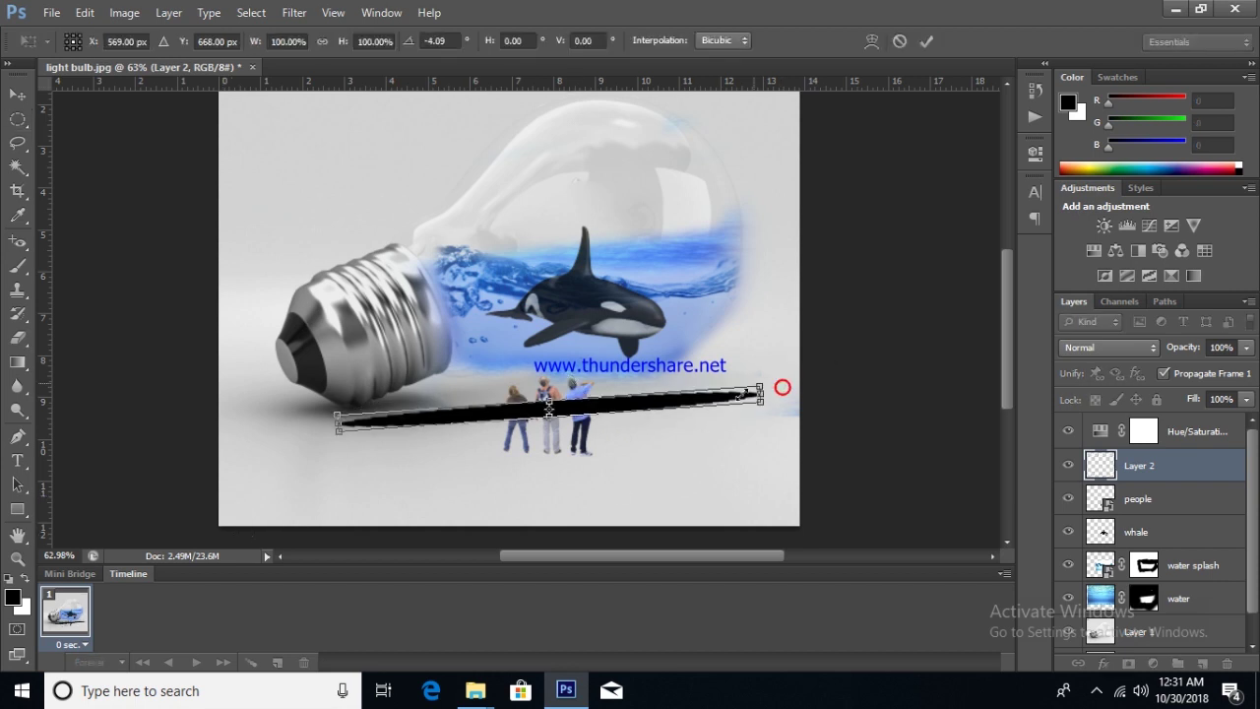
pyautogui.moveTo(668, 413); pyautogui.dragTo(658, 398)
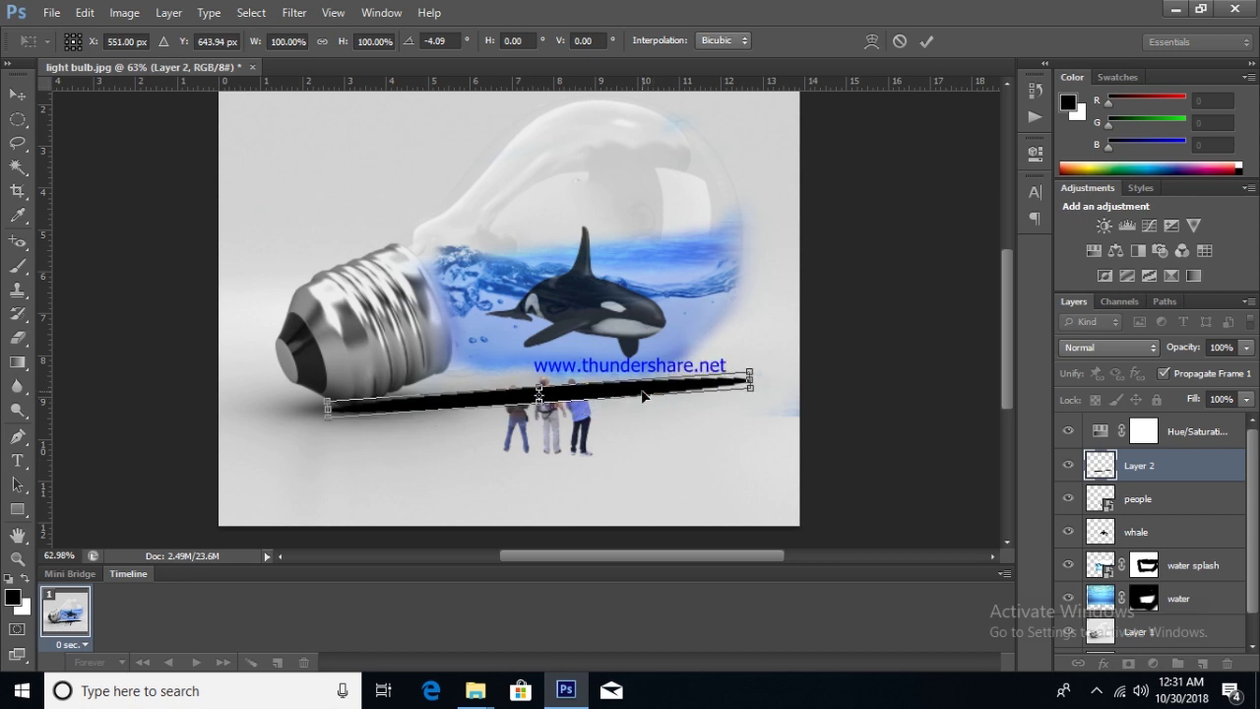
pyautogui.press('Return')
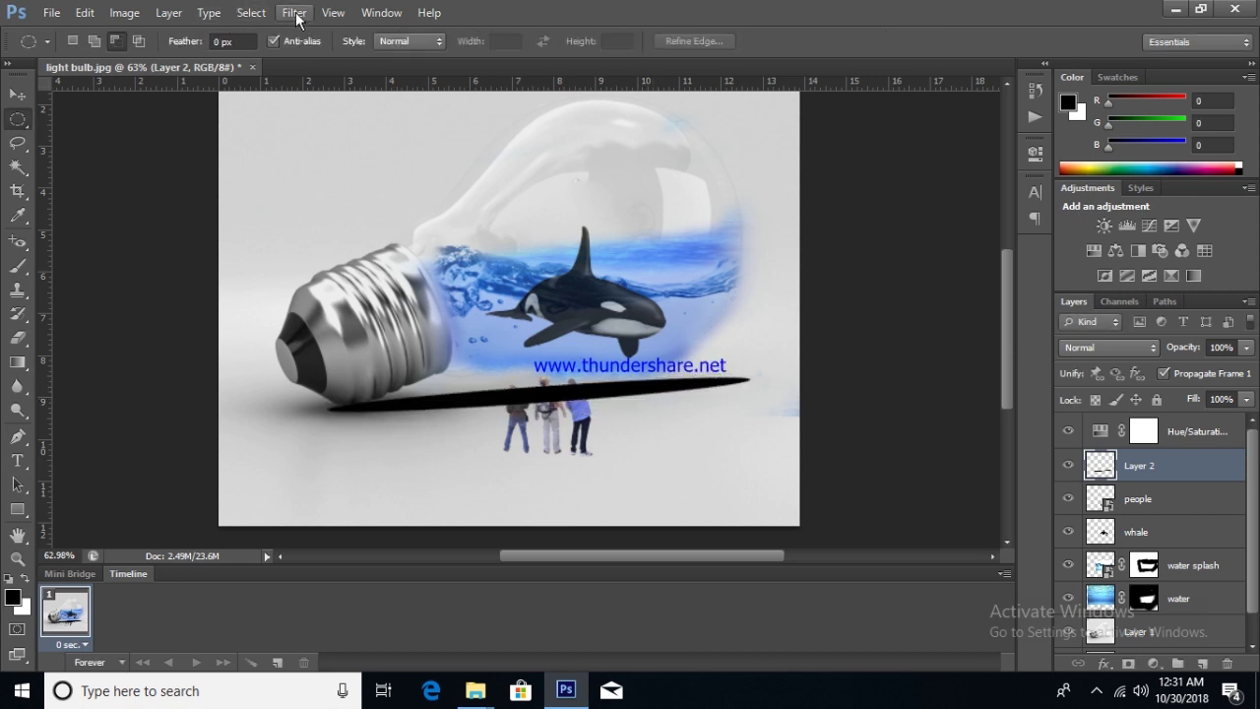
# - Apply an ~11 px Gaussian Blur to the shadow, lower it to 63% opacity, and add Layer 3
pyautogui.click(295, 13)
pyautogui.moveTo(303, 199)
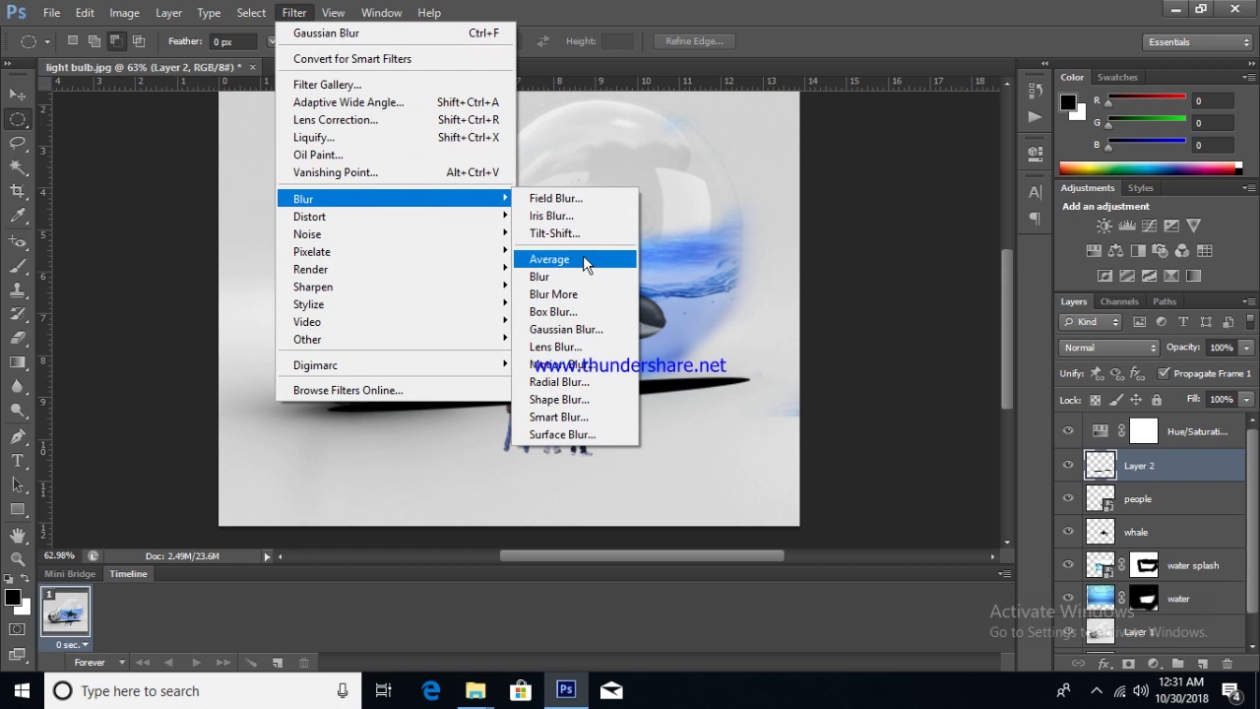
pyautogui.click(579, 332)
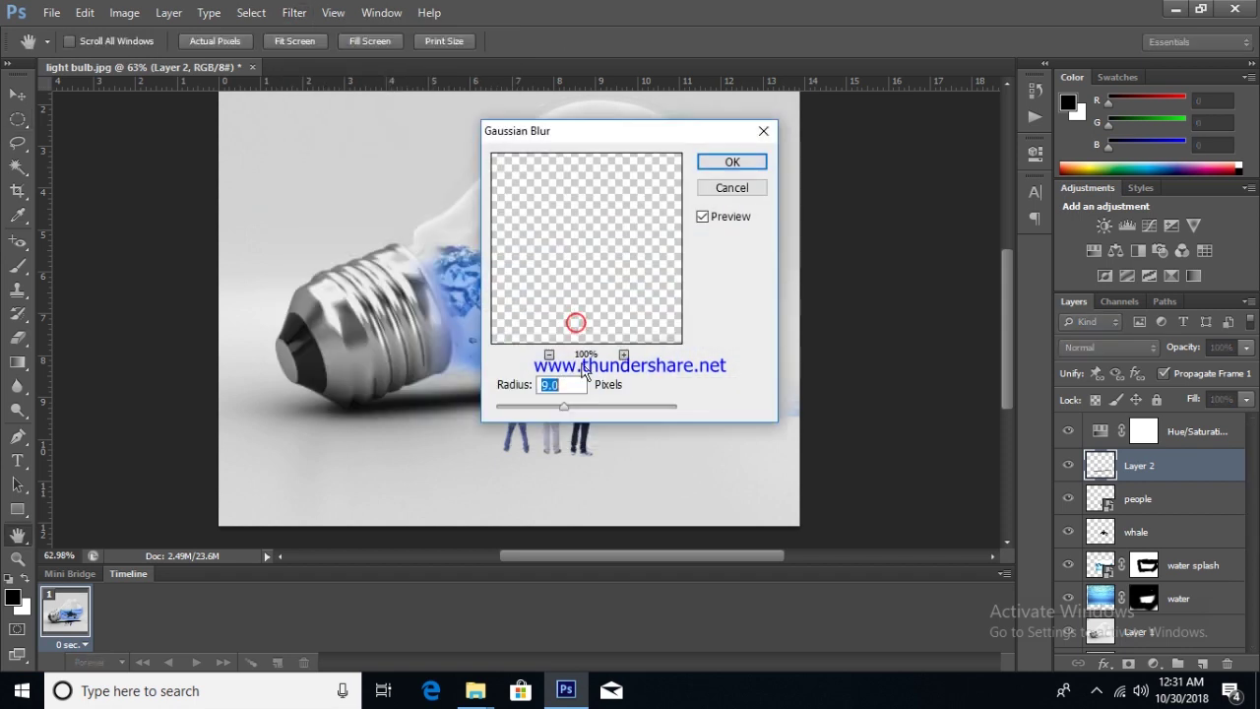
pyautogui.moveTo(572, 407); pyautogui.dragTo(569, 407)
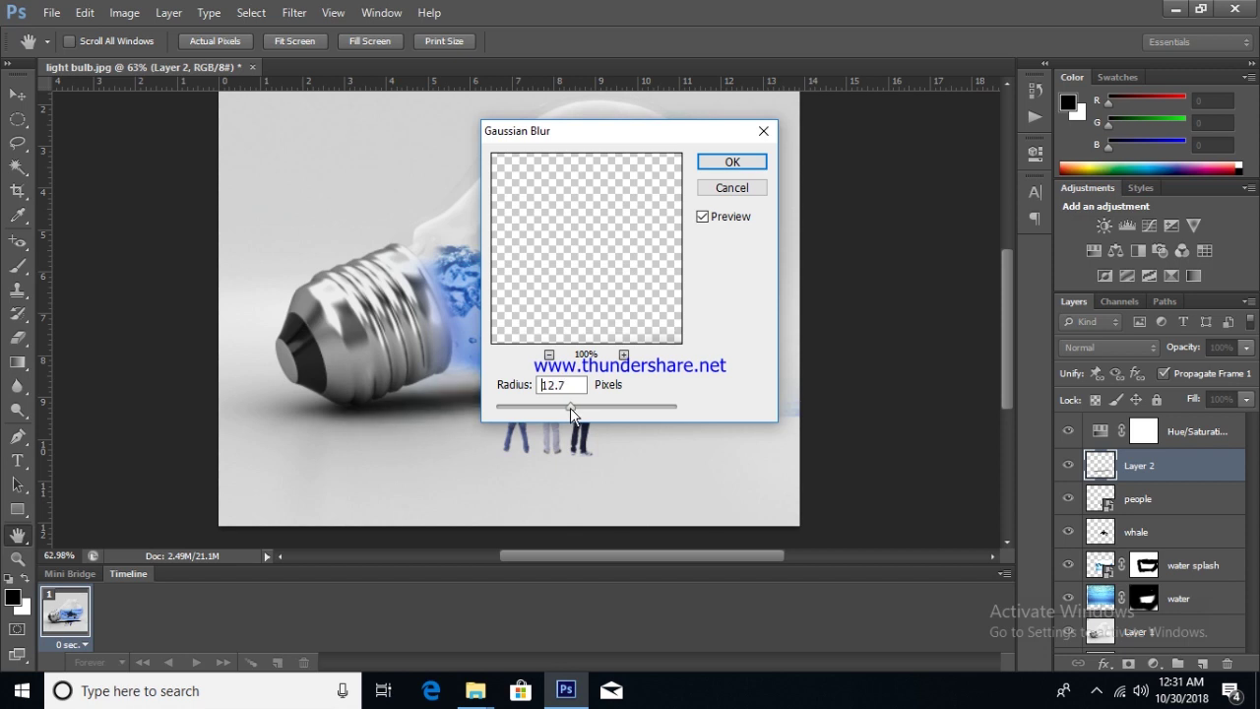
pyautogui.click(709, 161)
pyautogui.click(1247, 347)
pyautogui.moveTo(1246, 367); pyautogui.dragTo(1211, 369)
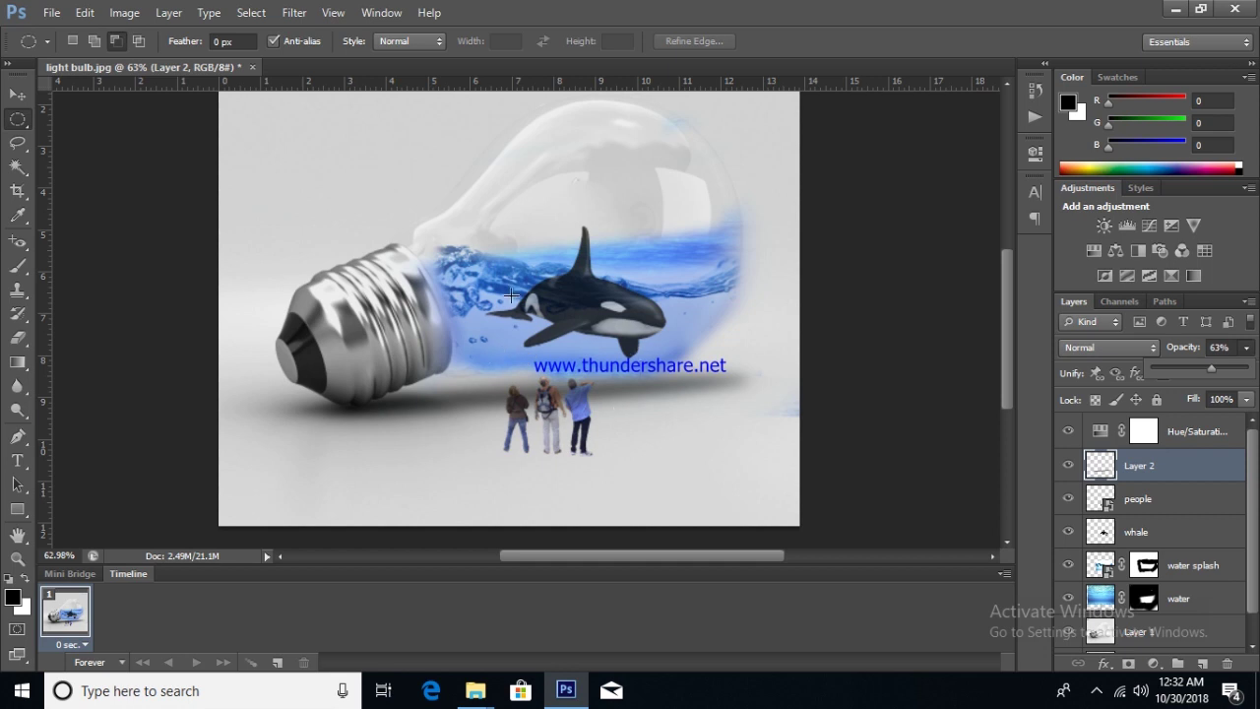
pyautogui.keyDown('alt'); pyautogui.scroll(-1, 564, 311); pyautogui.keyUp('alt')
pyautogui.keyDown('alt'); pyautogui.scroll(-1, 563, 311); pyautogui.keyUp('alt')
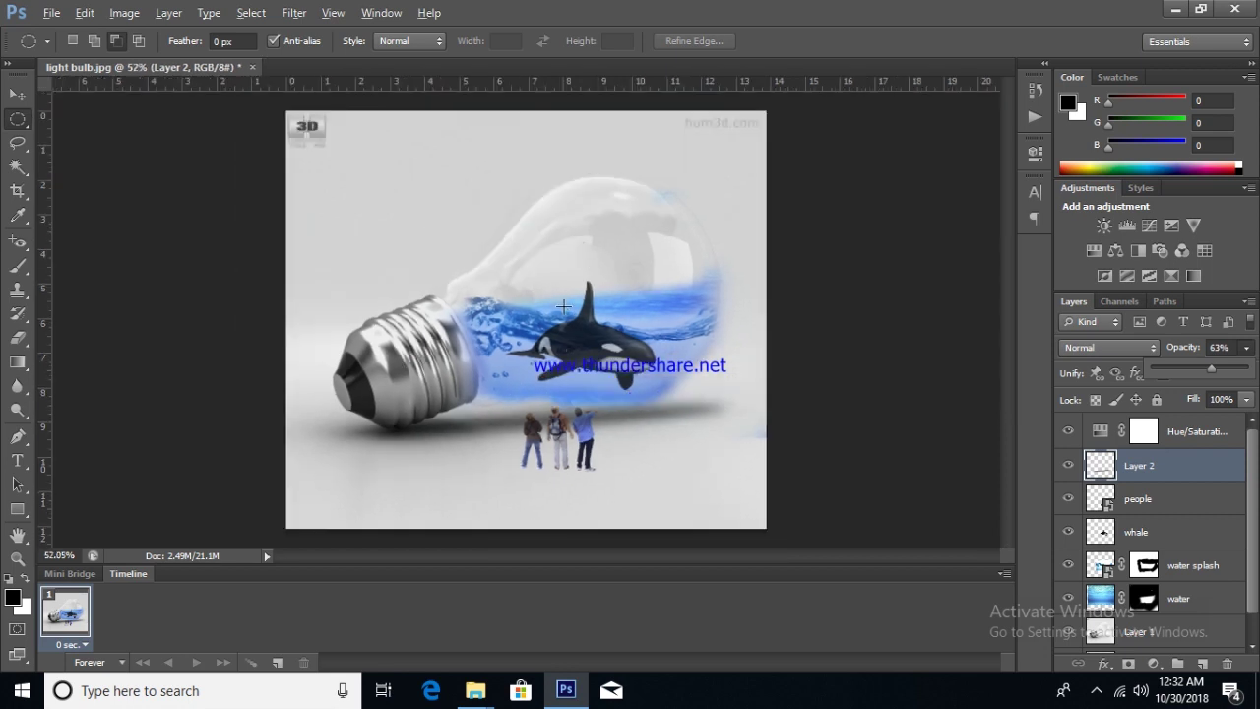
pyautogui.click(1205, 661)
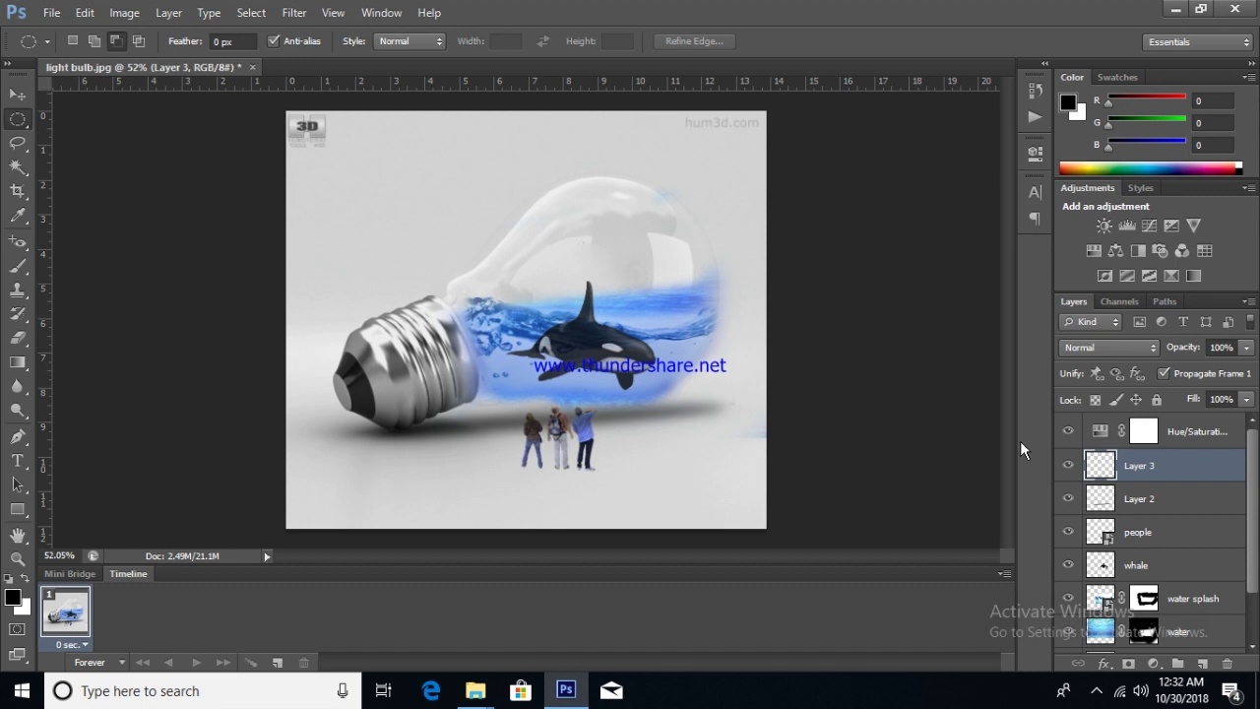
# - Merge a visible copy into Layer 3, flip it vertically, and place it below the bulb at 50% opacity
pyautogui.hotkey('ctrl', 'shift', 'alt', 'e')
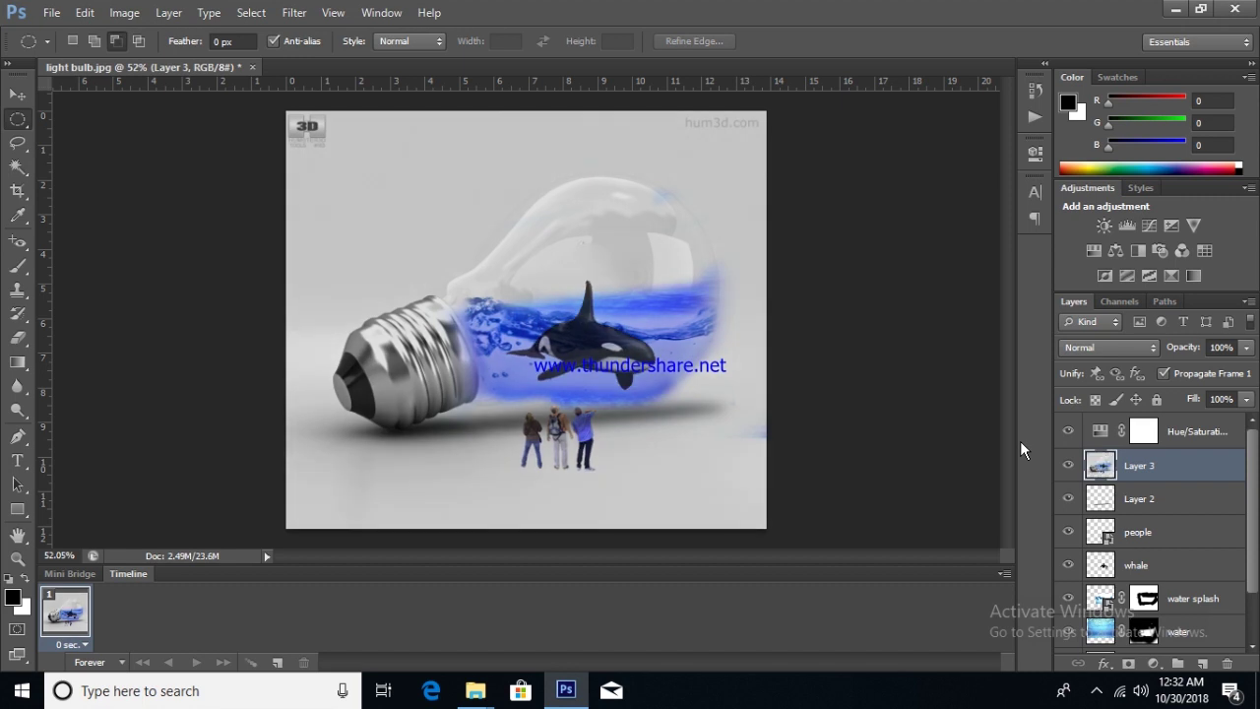
pyautogui.click(18, 94)
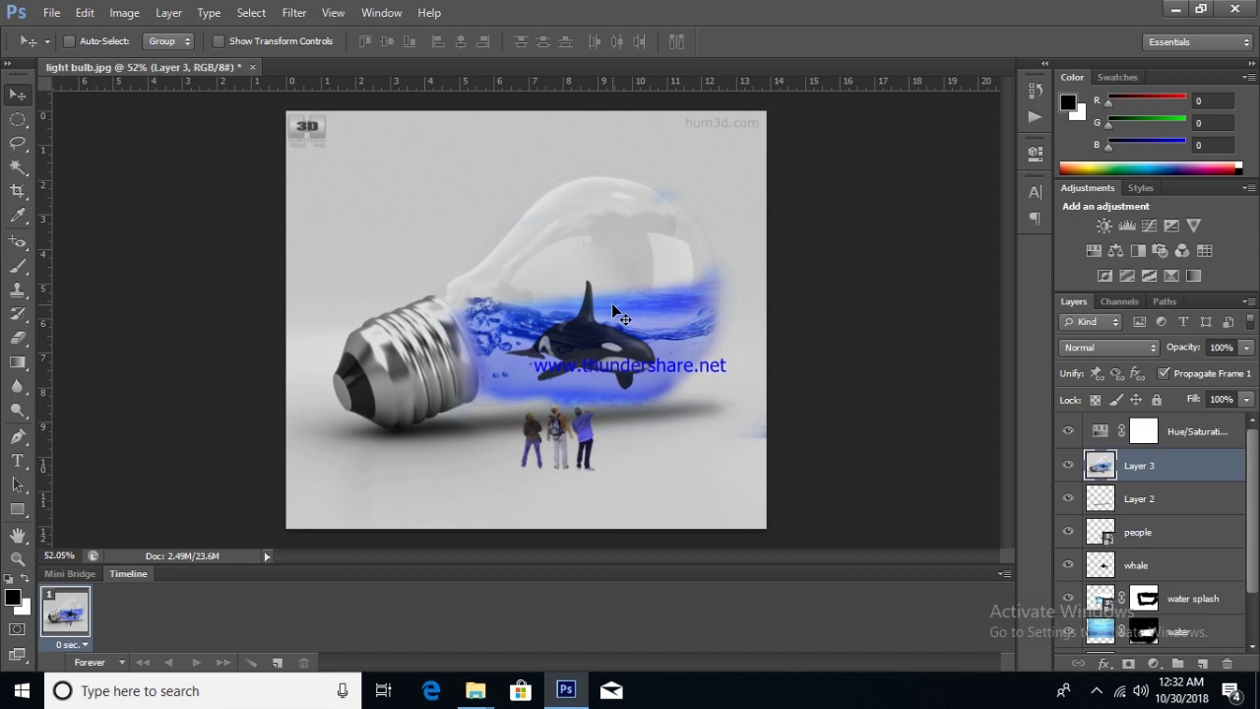
pyautogui.hotkey('ctrl', 't')
pyautogui.rightClick(612, 306)
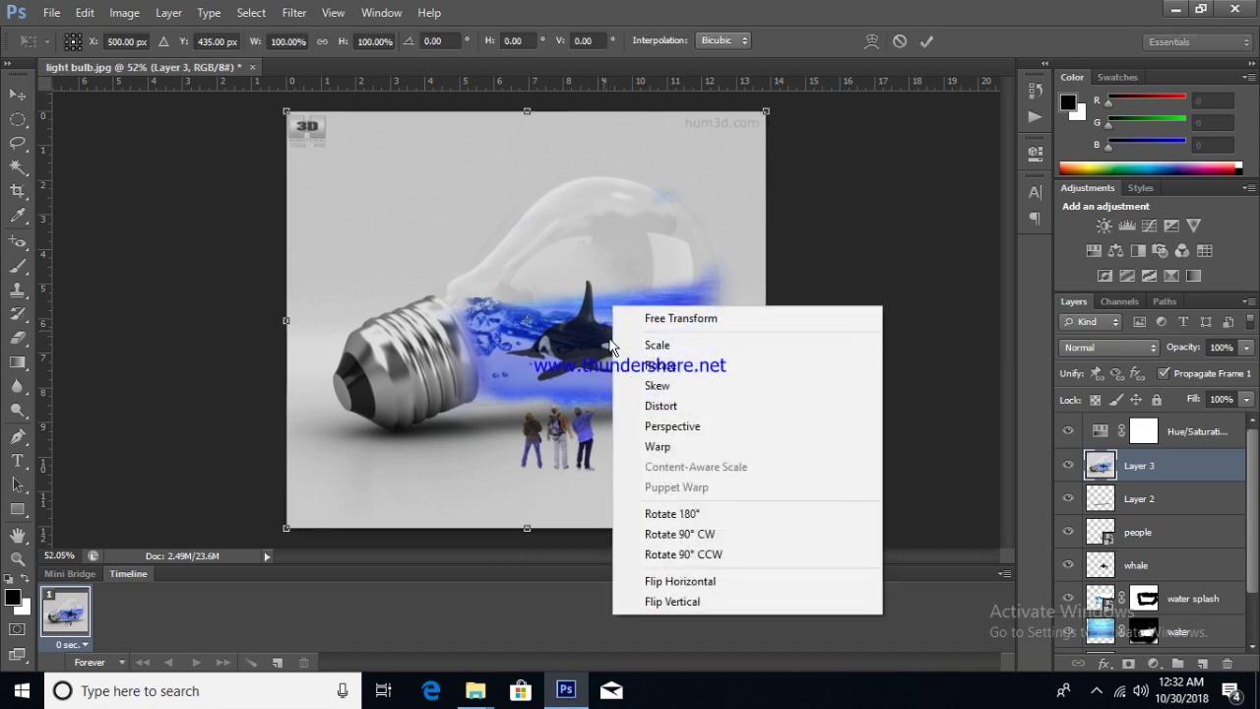
pyautogui.click(684, 600)
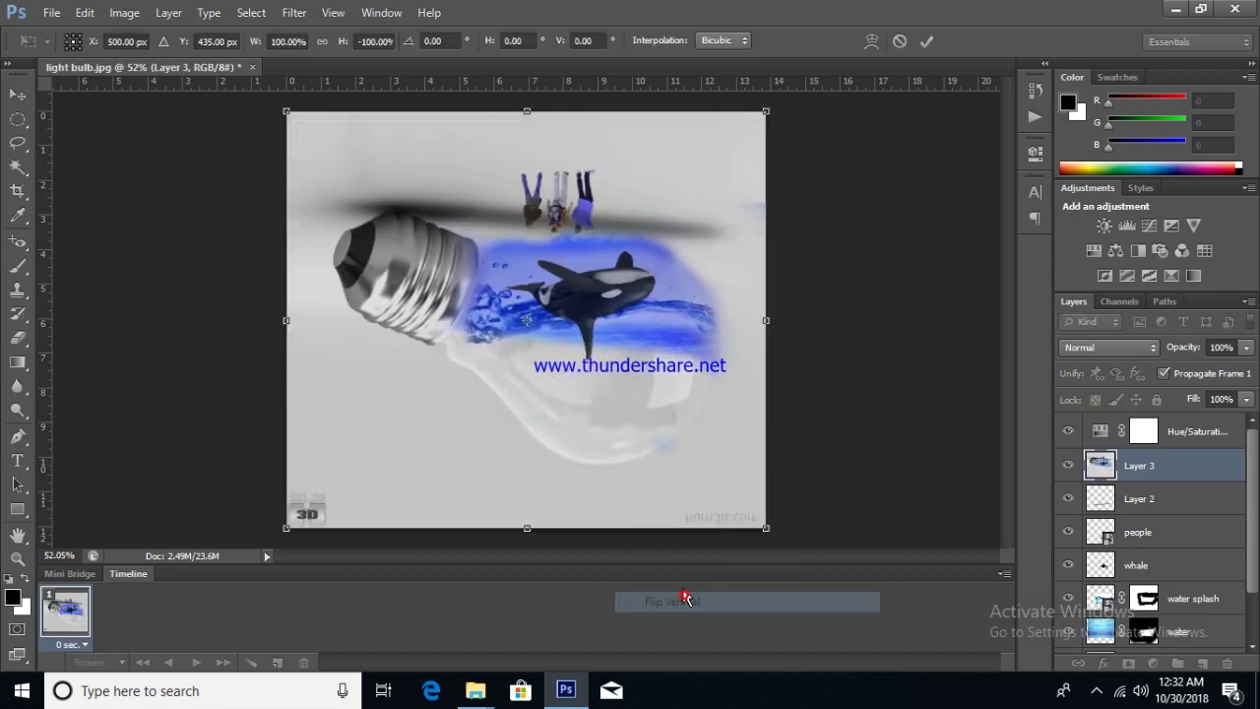
pyautogui.moveTo(641, 317)
pyautogui.mouseDown()
pyautogui.moveTo(651, 512)
pyautogui.moveTo(653, 496)
pyautogui.mouseUp()
pyautogui.click(1246, 346)
pyautogui.moveTo(1246, 369); pyautogui.dragTo(1199, 370)
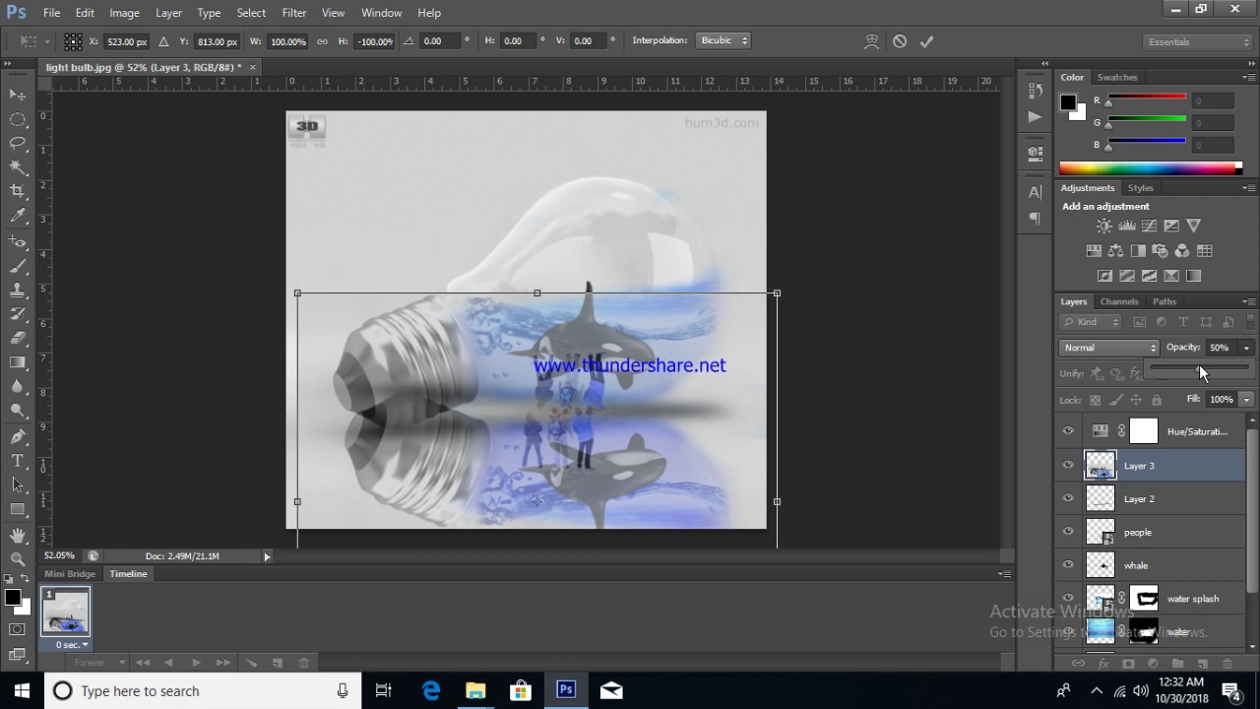
pyautogui.moveTo(559, 445); pyautogui.dragTo(563, 472)
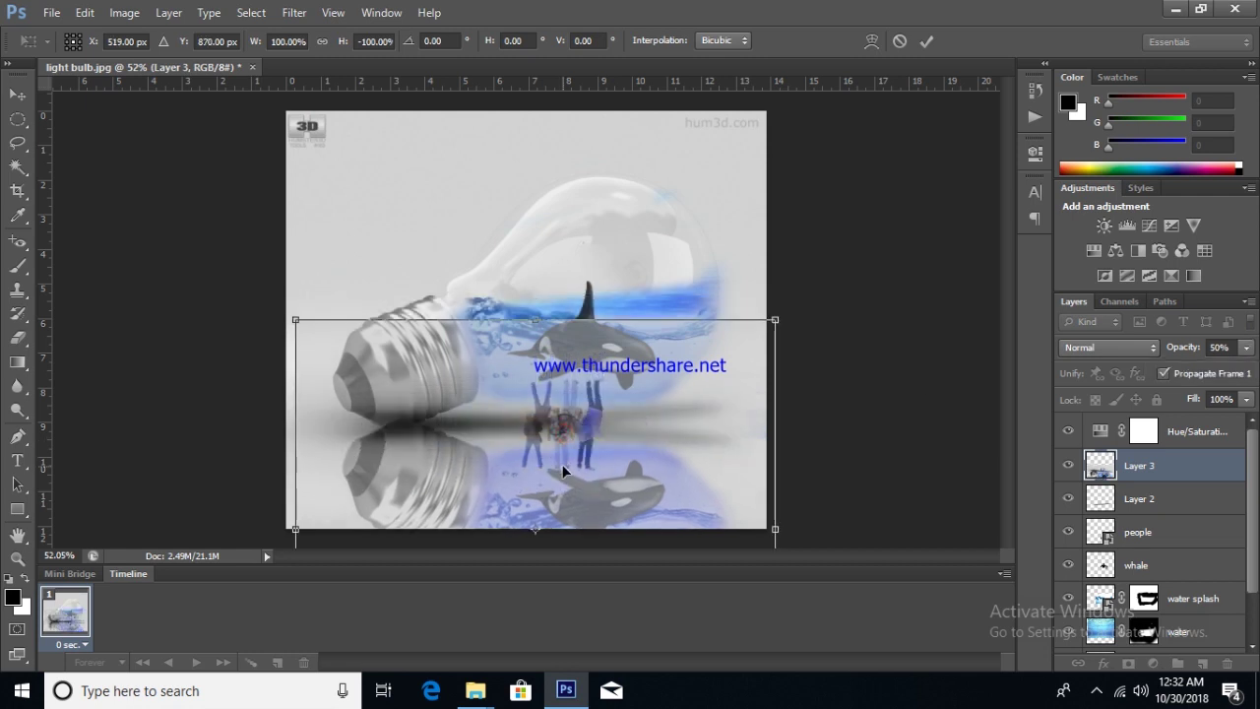
pyautogui.press('Return')
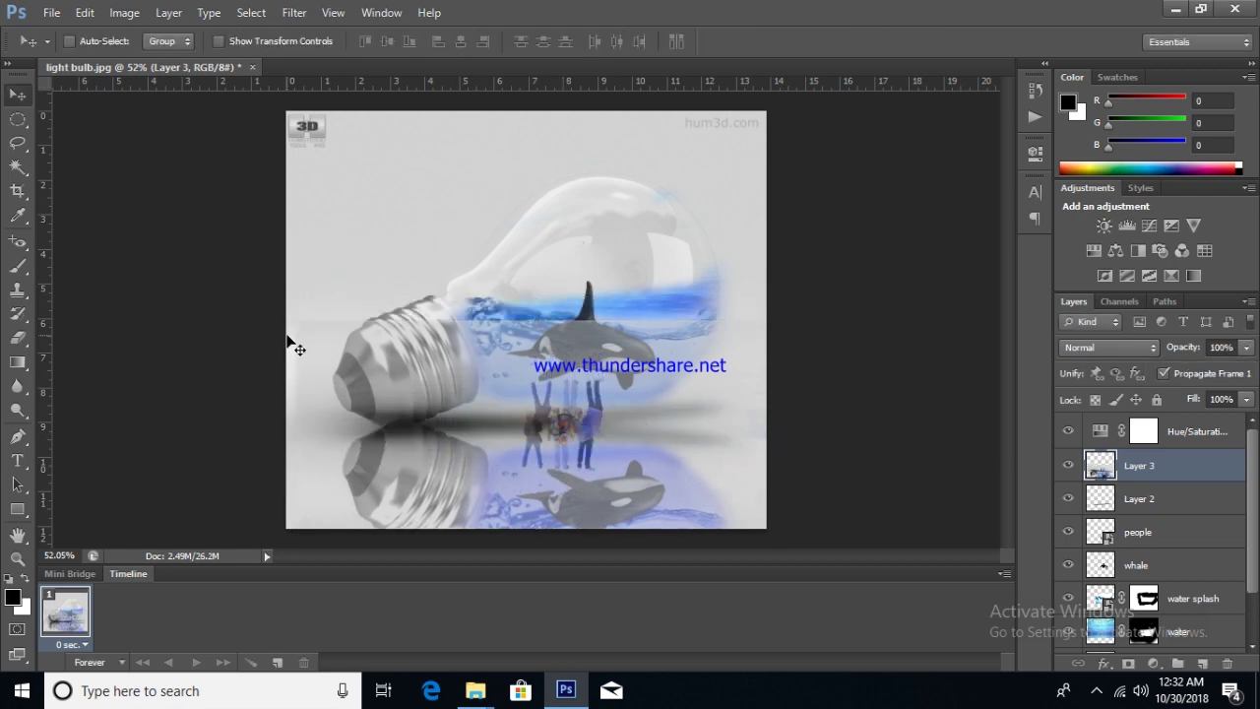
# - Erase the reflection copy over the whale and water and fade its bottom edges
pyautogui.press('e')
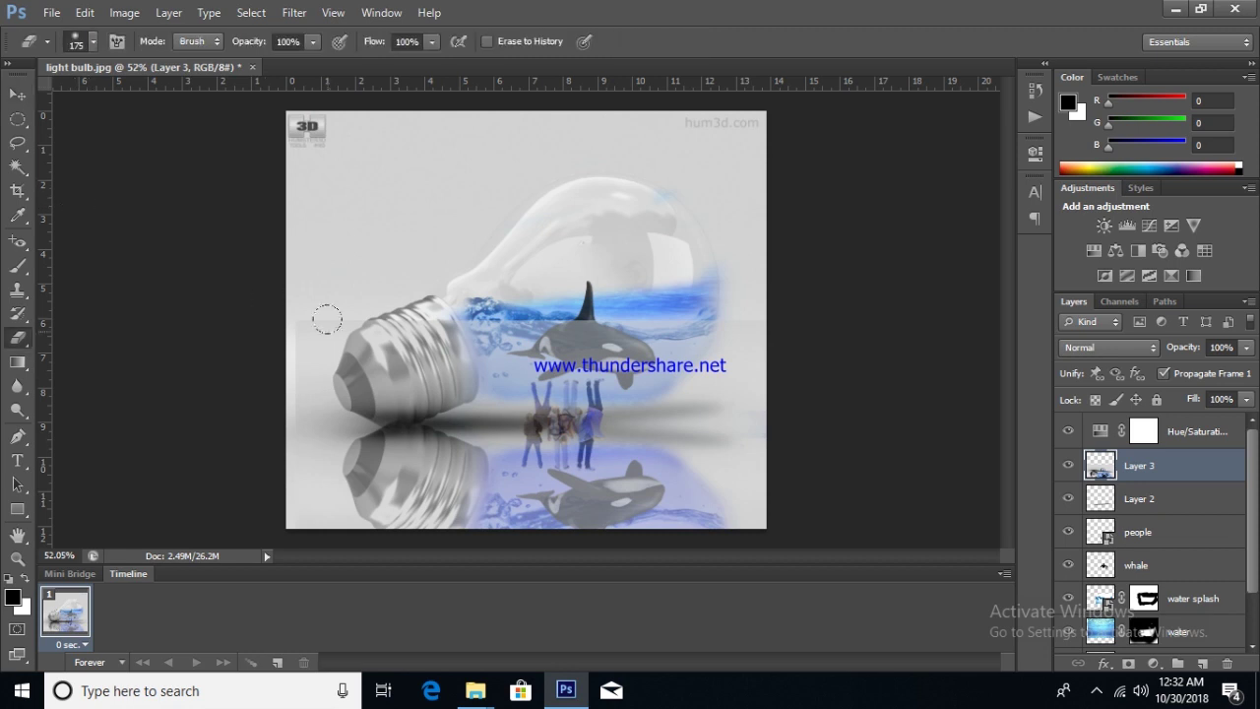
pyautogui.moveTo(390, 286)
pyautogui.mouseDown()
pyautogui.moveTo(534, 353)
pyautogui.moveTo(332, 349)
pyautogui.mouseUp()
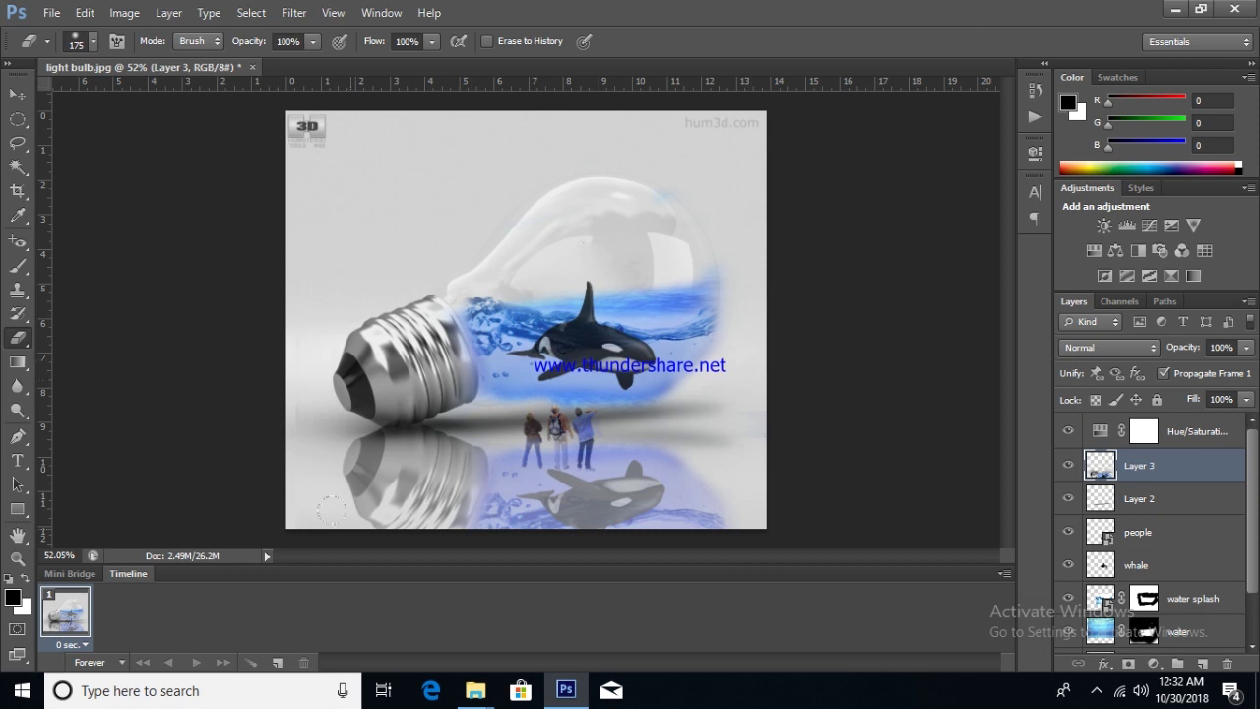
pyautogui.moveTo(331, 510); pyautogui.dragTo(317, 523)
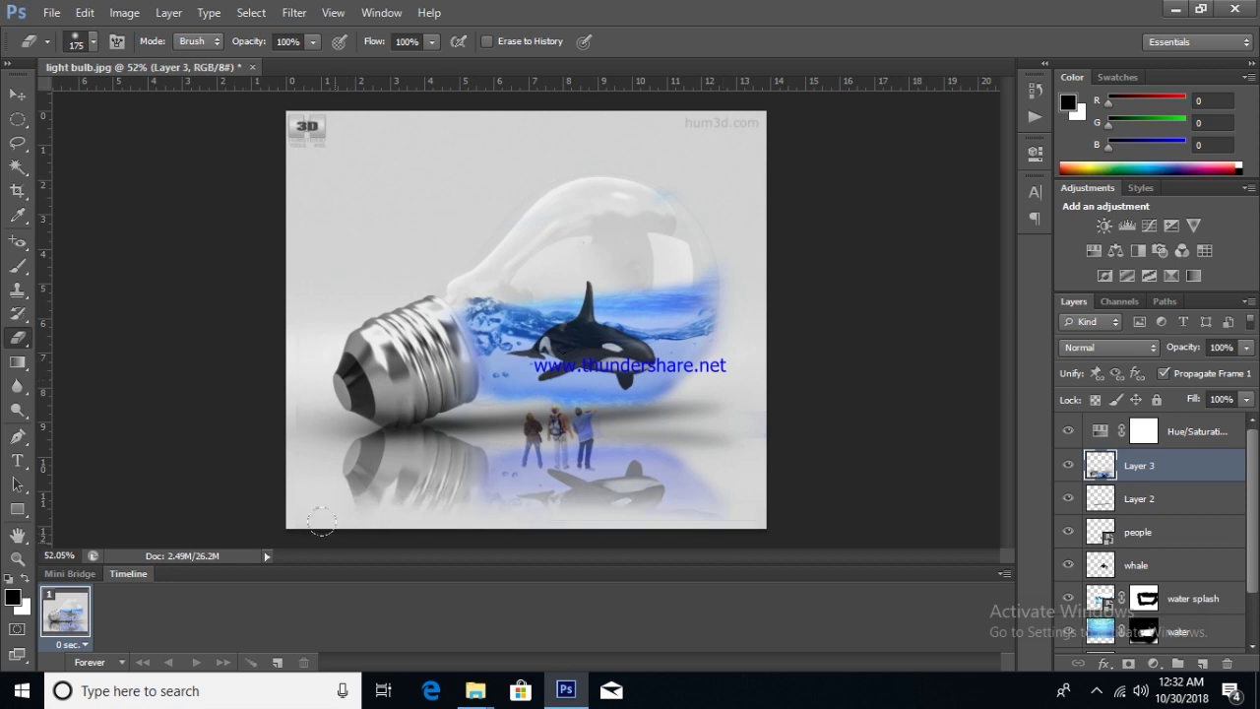
pyautogui.moveTo(602, 521); pyautogui.dragTo(696, 511)
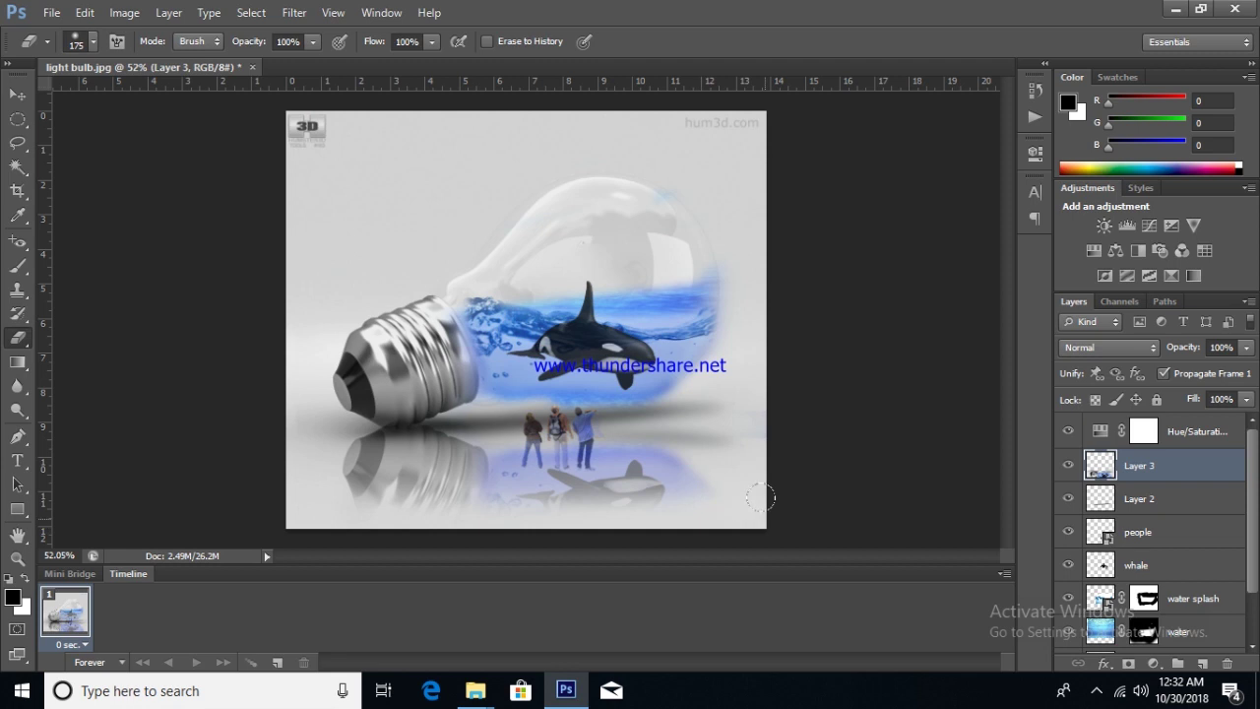
pyautogui.moveTo(558, 537); pyautogui.dragTo(655, 519)
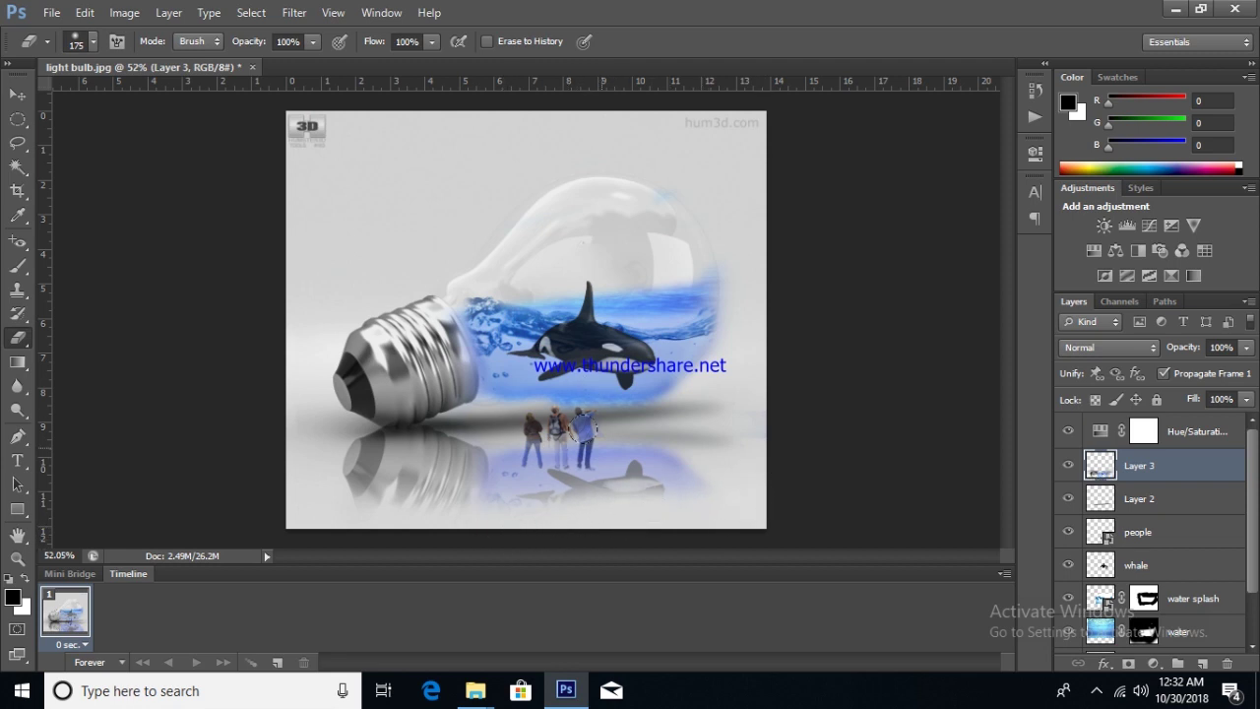
pyautogui.click(16, 95)
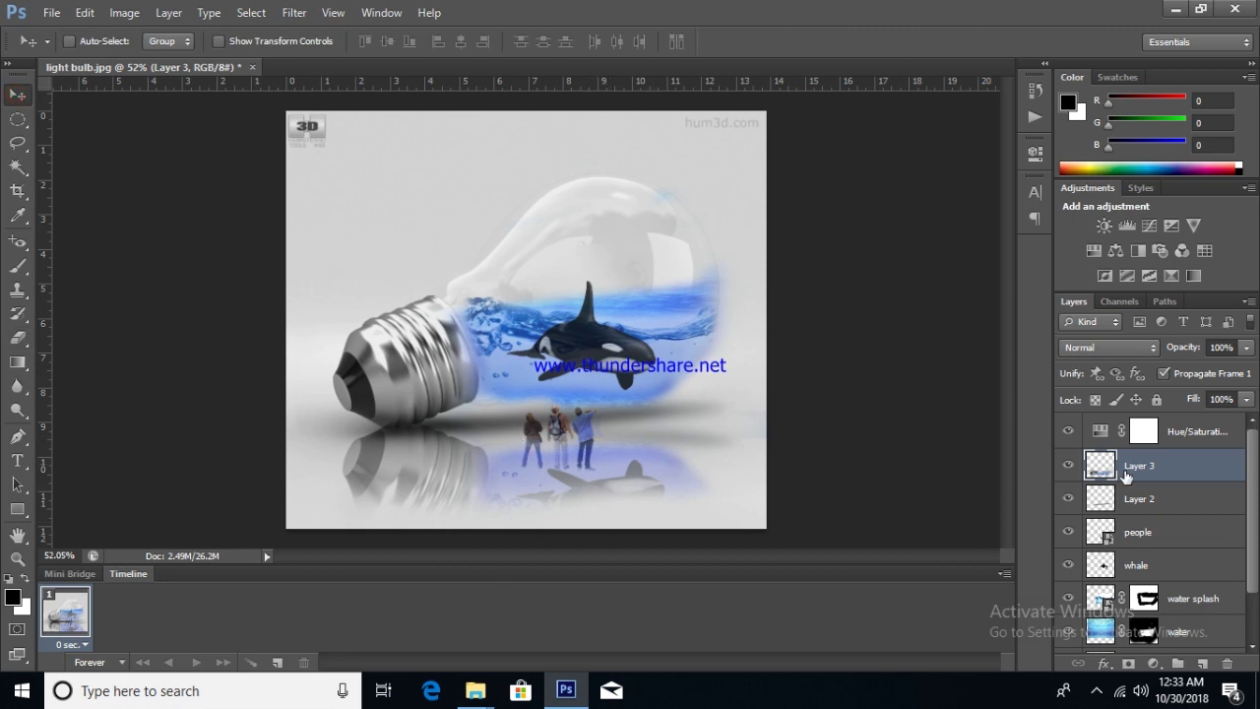
# - Set the reflection to 50% opacity, nudge it, and rotate it about -4.86° under the bulb
pyautogui.press('5')
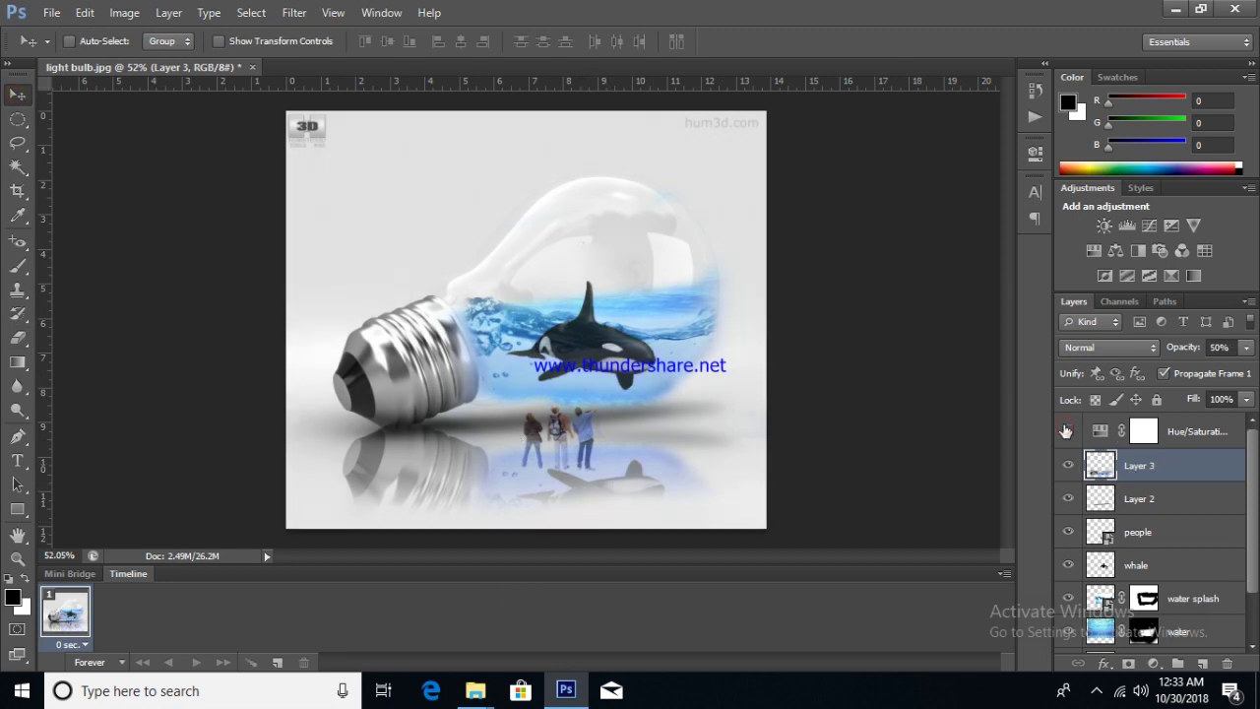
pyautogui.click(1068, 432)
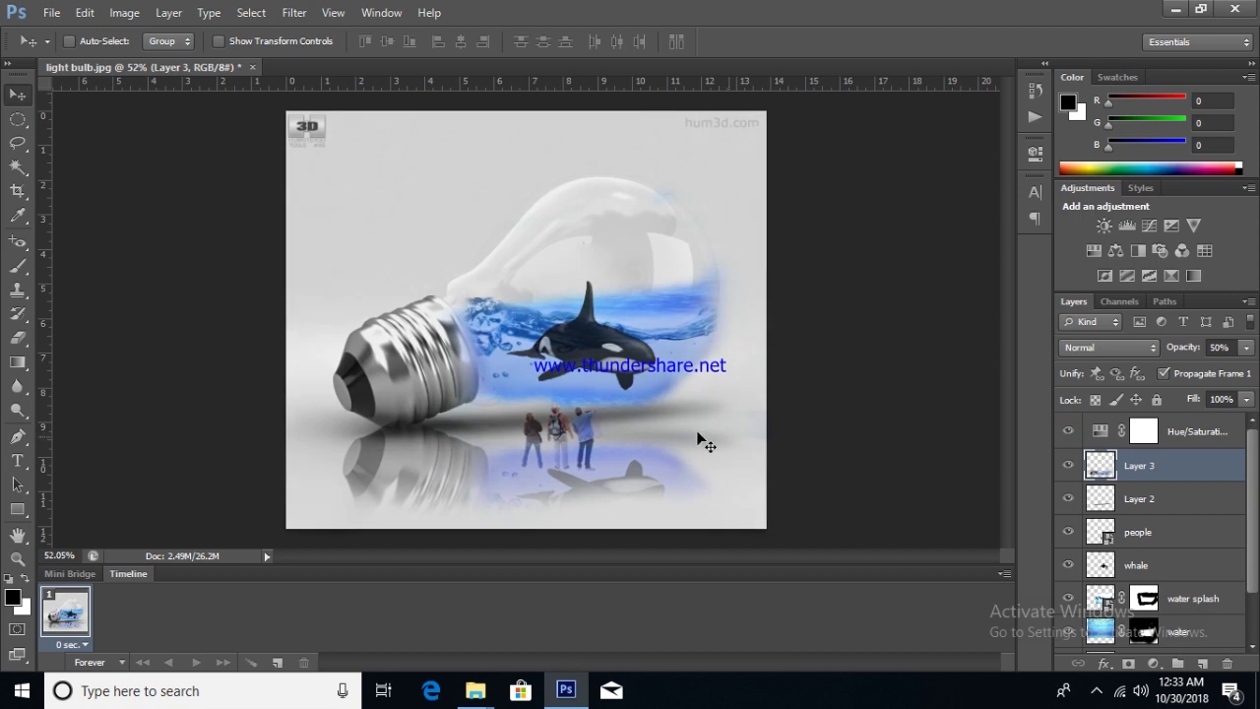
pyautogui.moveTo(583, 466); pyautogui.dragTo(586, 461)
pyautogui.hotkey('ctrl', 't')
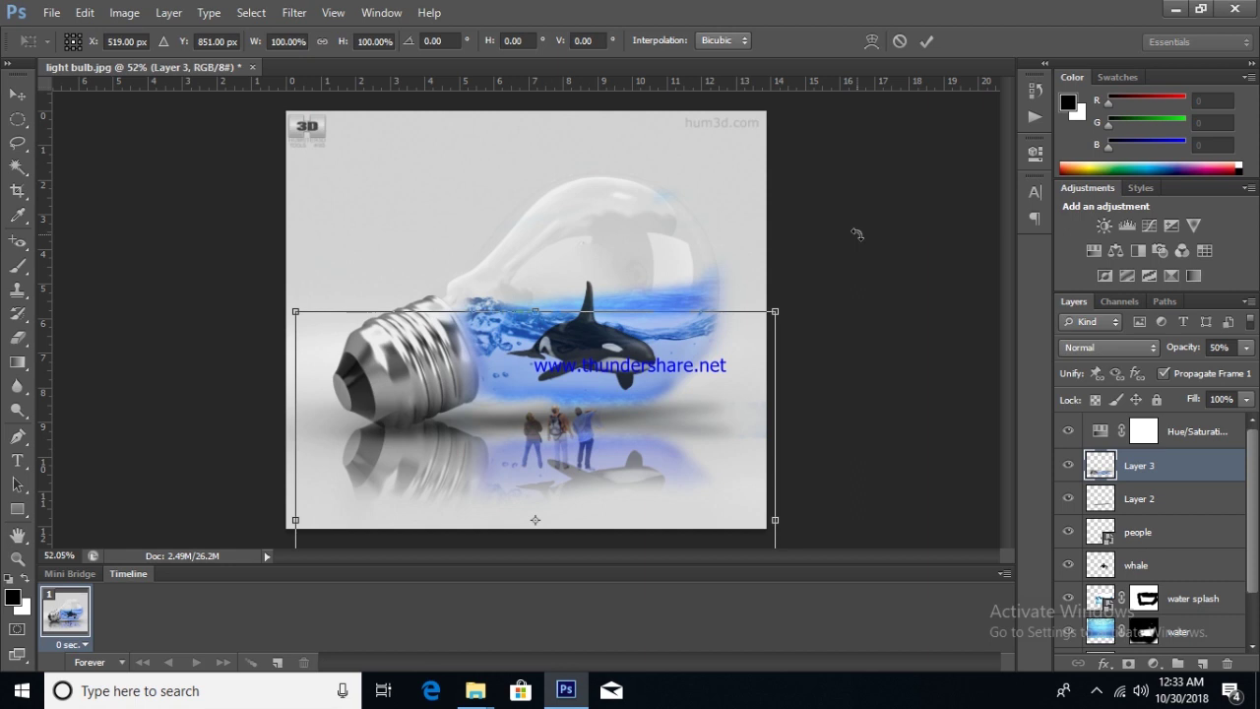
pyautogui.moveTo(839, 284); pyautogui.dragTo(812, 263)
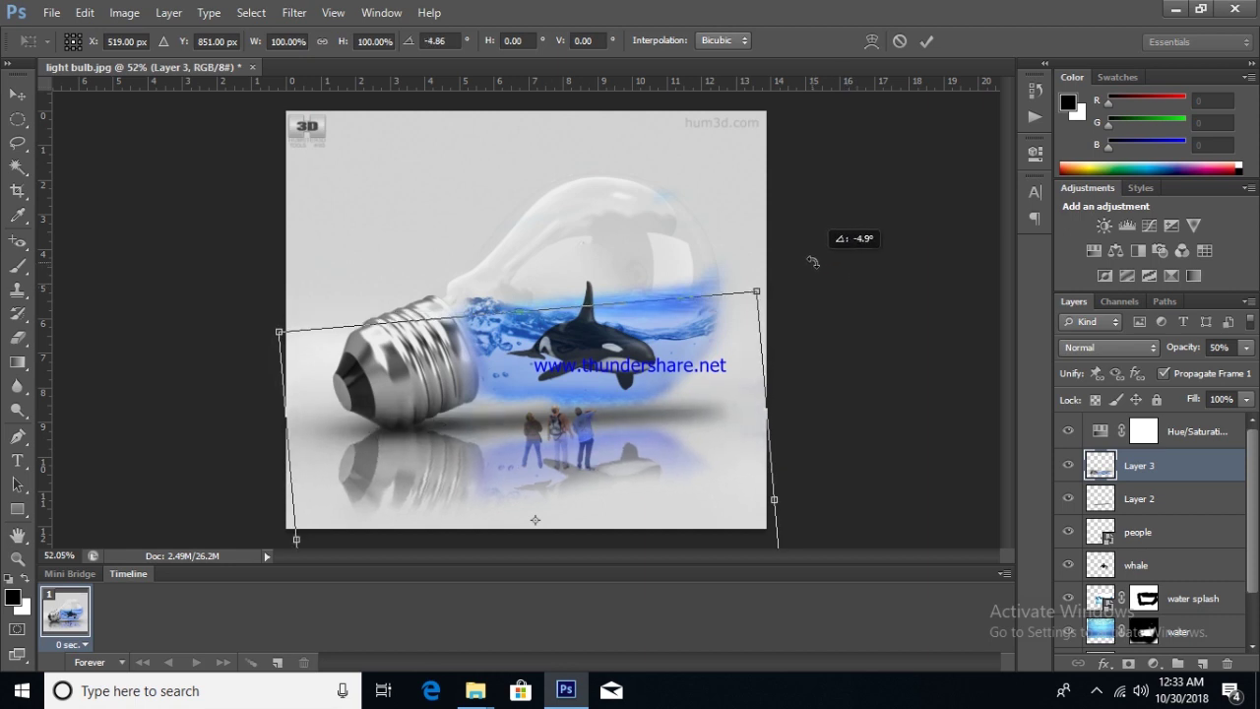
pyautogui.moveTo(587, 477); pyautogui.dragTo(598, 494)
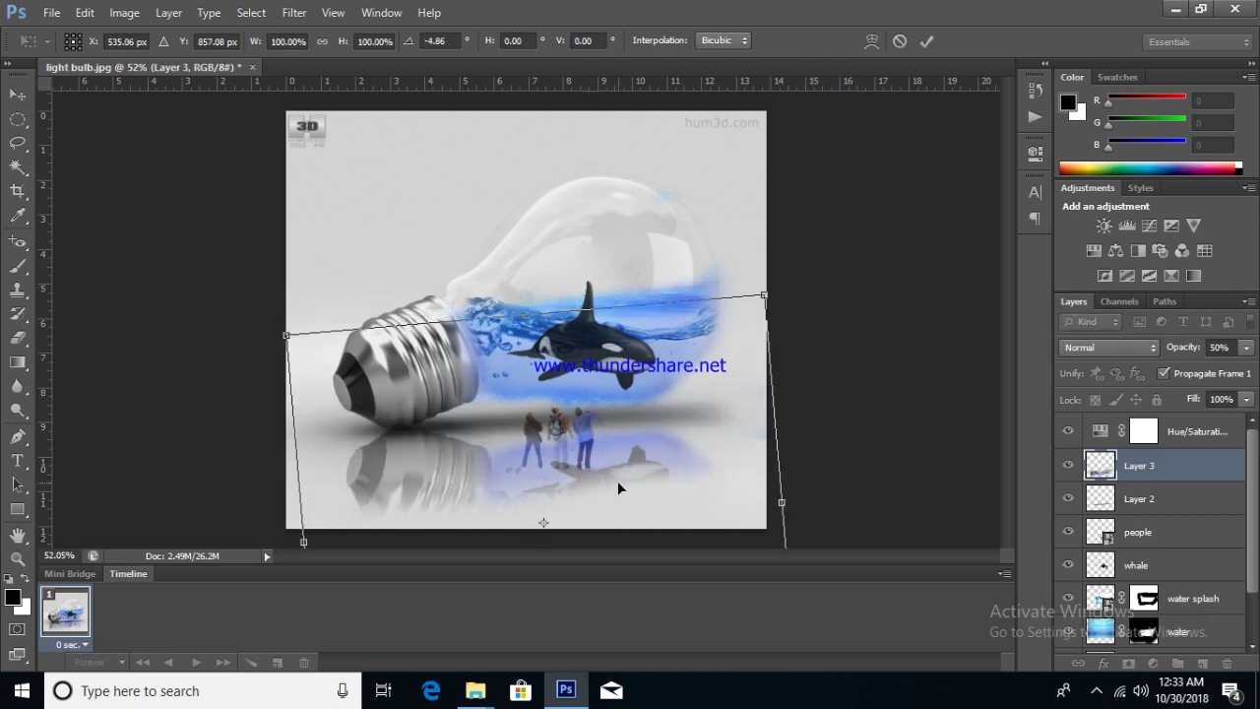
pyautogui.press('Return')
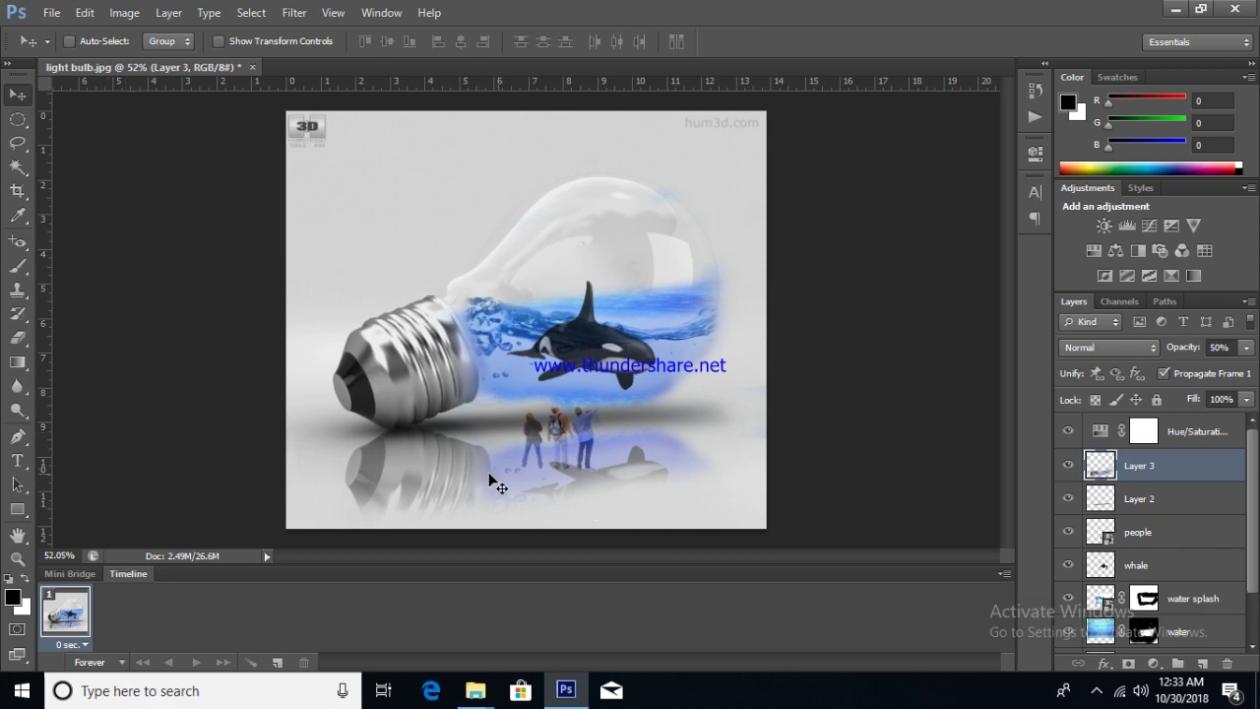
pyautogui.click(1180, 431)
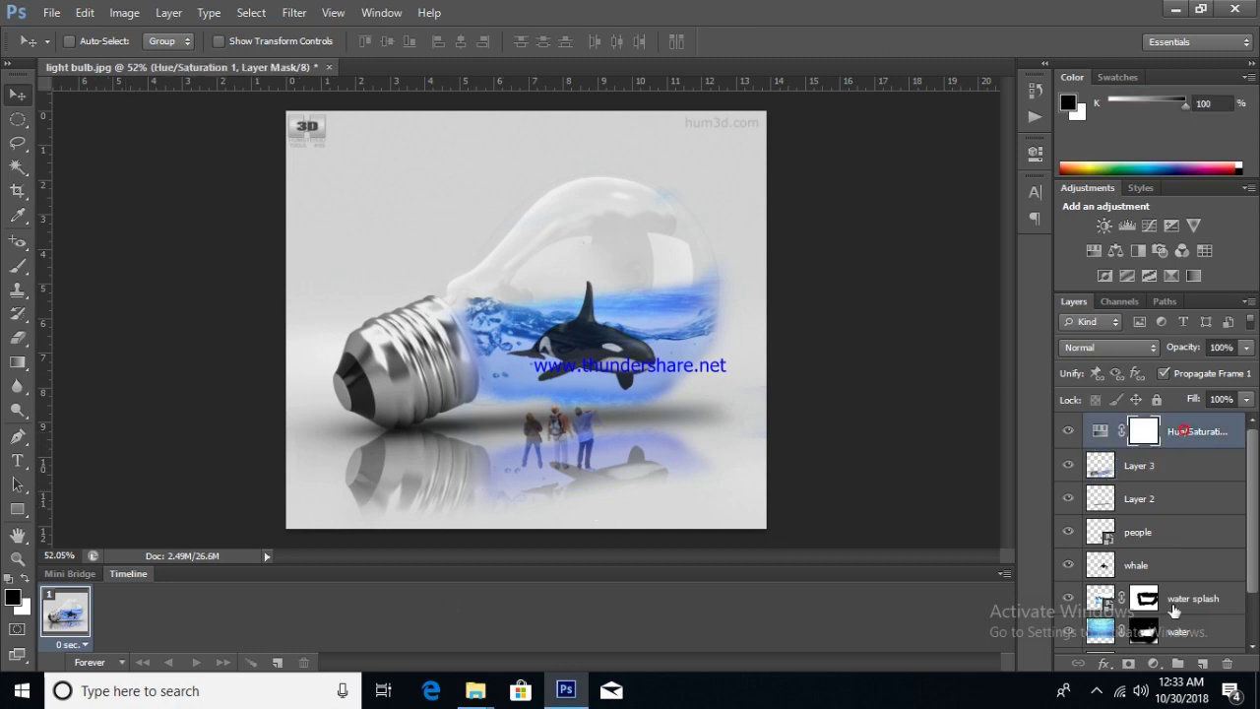
# - Add a Vibrance adjustment layer with vibrance +28 at the top of the stack
pyautogui.click(1154, 664)
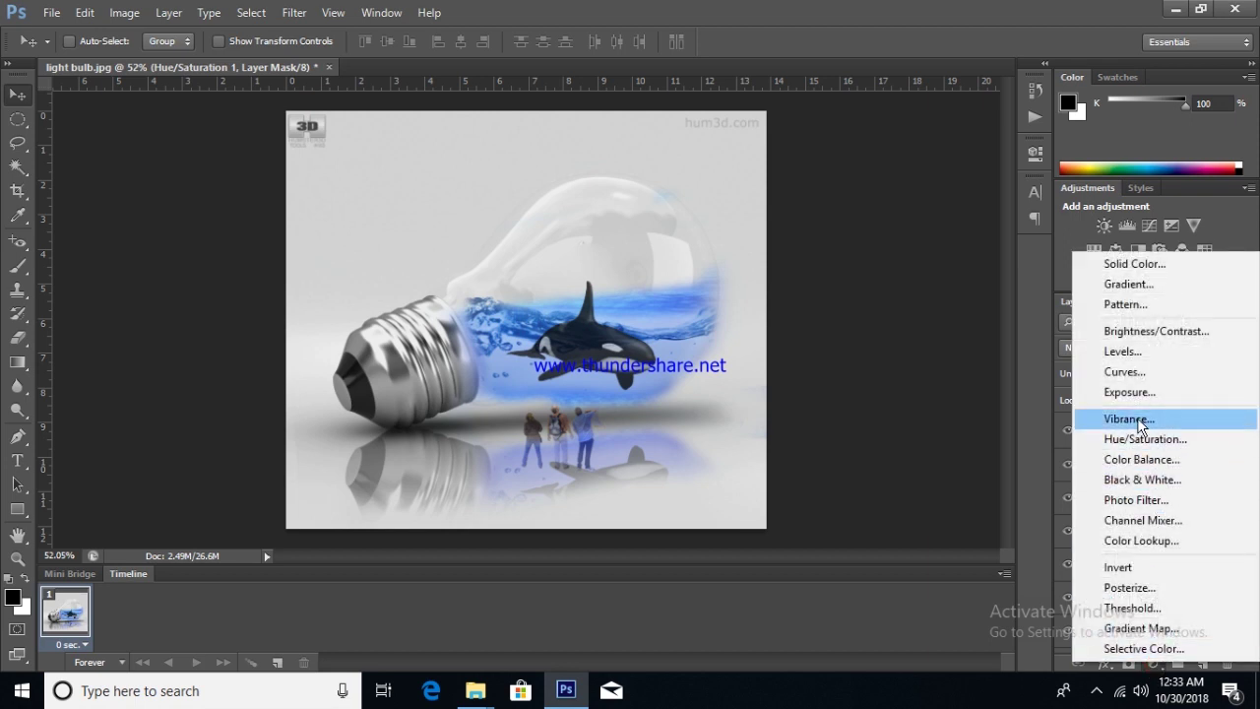
pyautogui.click(1129, 418)
pyautogui.moveTo(875, 217)
pyautogui.mouseDown()
pyautogui.moveTo(909, 216)
pyautogui.moveTo(904, 256)
pyautogui.mouseUp()
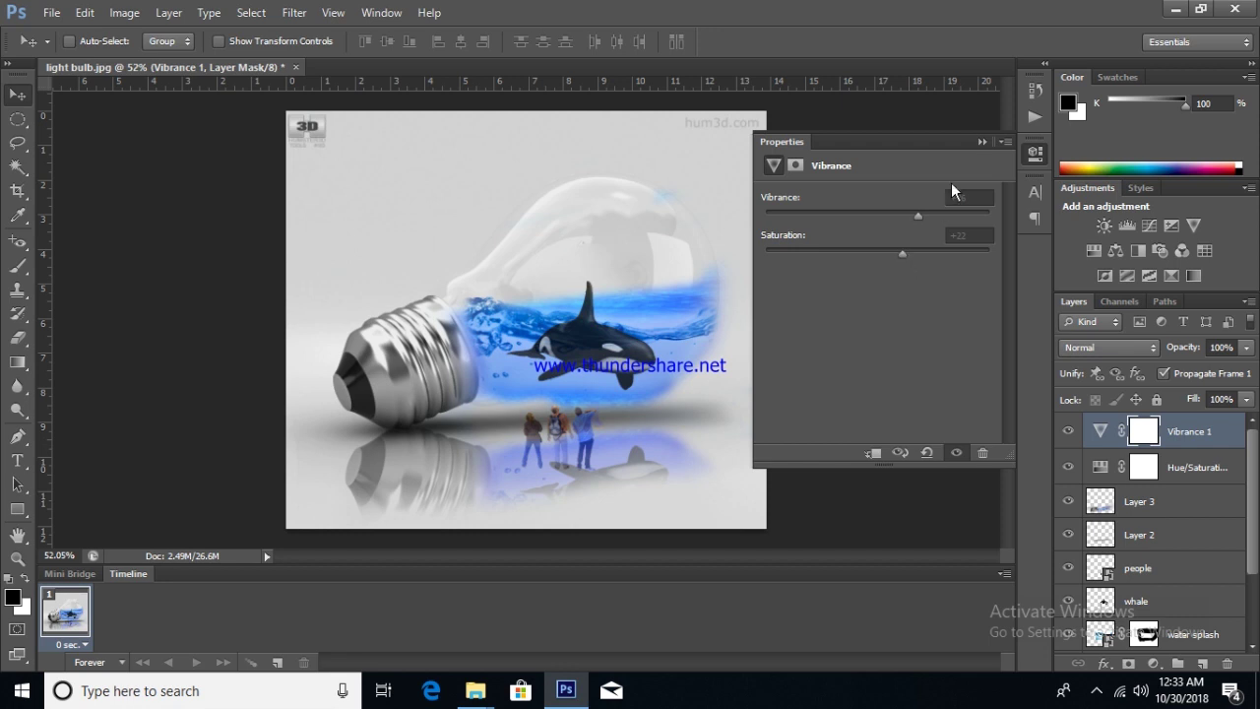
pyautogui.click(982, 142)
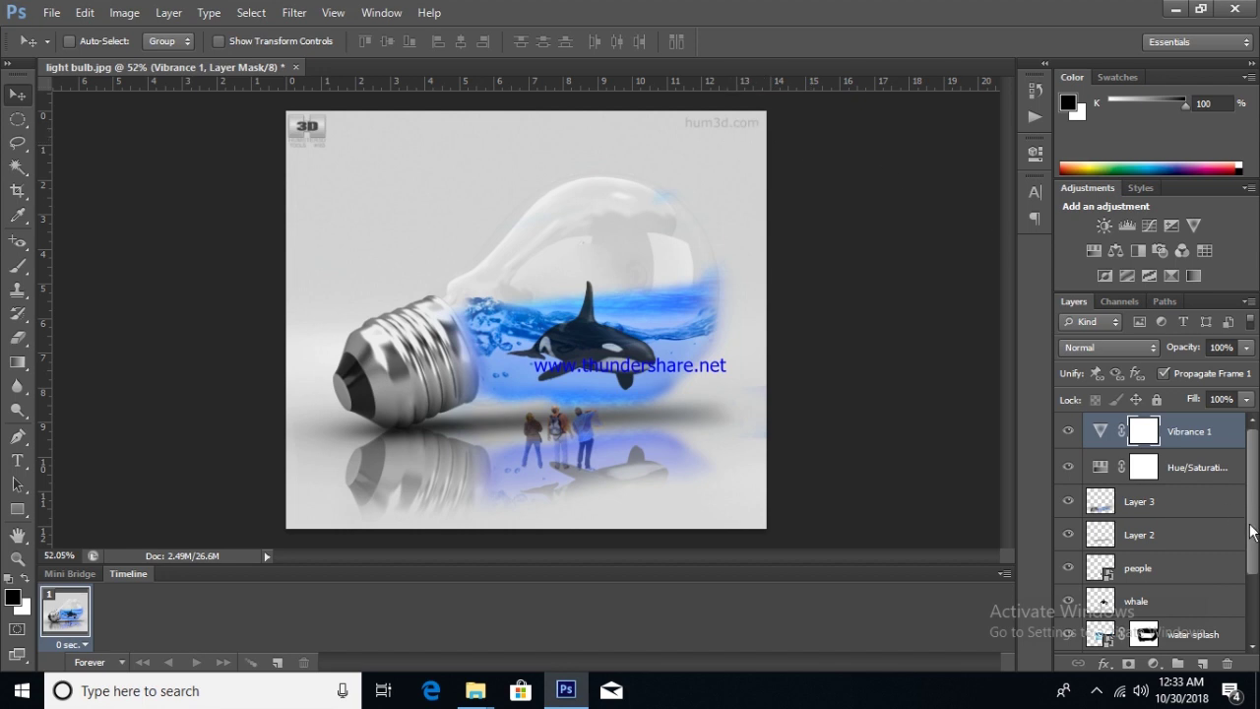
pyautogui.scroll(-3, 1250, 530)
pyautogui.click(1140, 614)
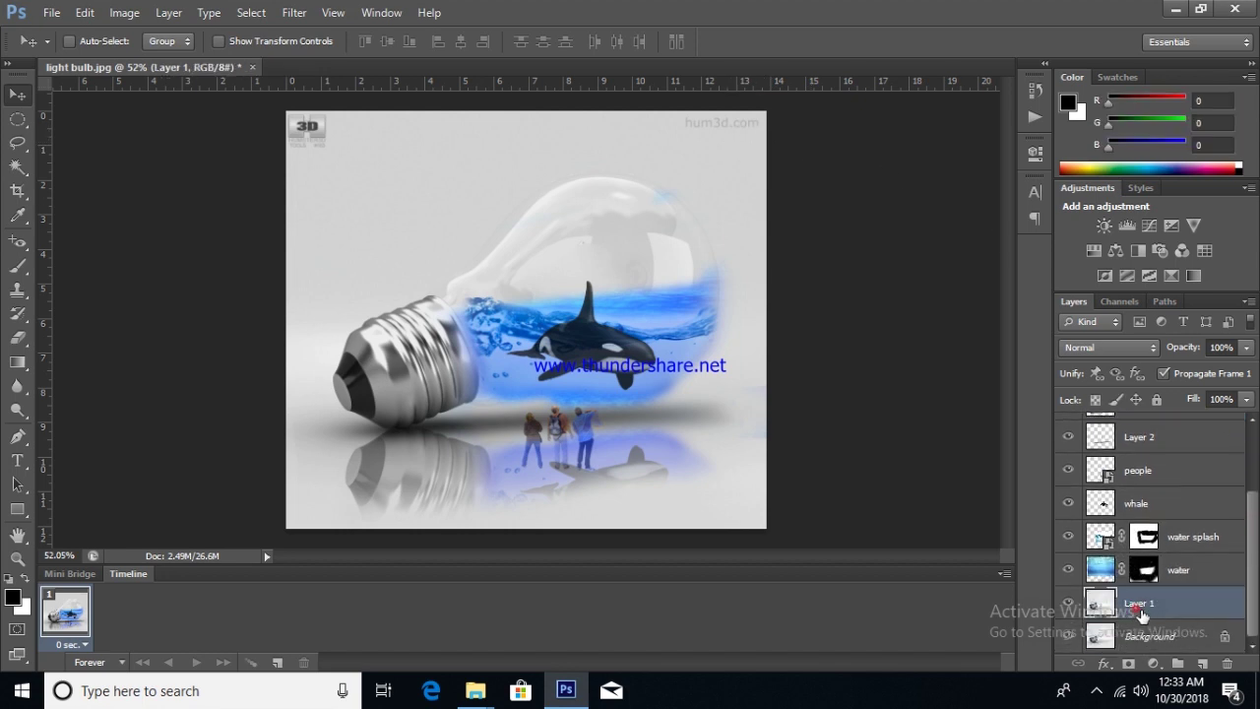
# - Clone Stamp clean grey background over the 3D logo at the top-left
pyautogui.scroll(3, 339, 143)
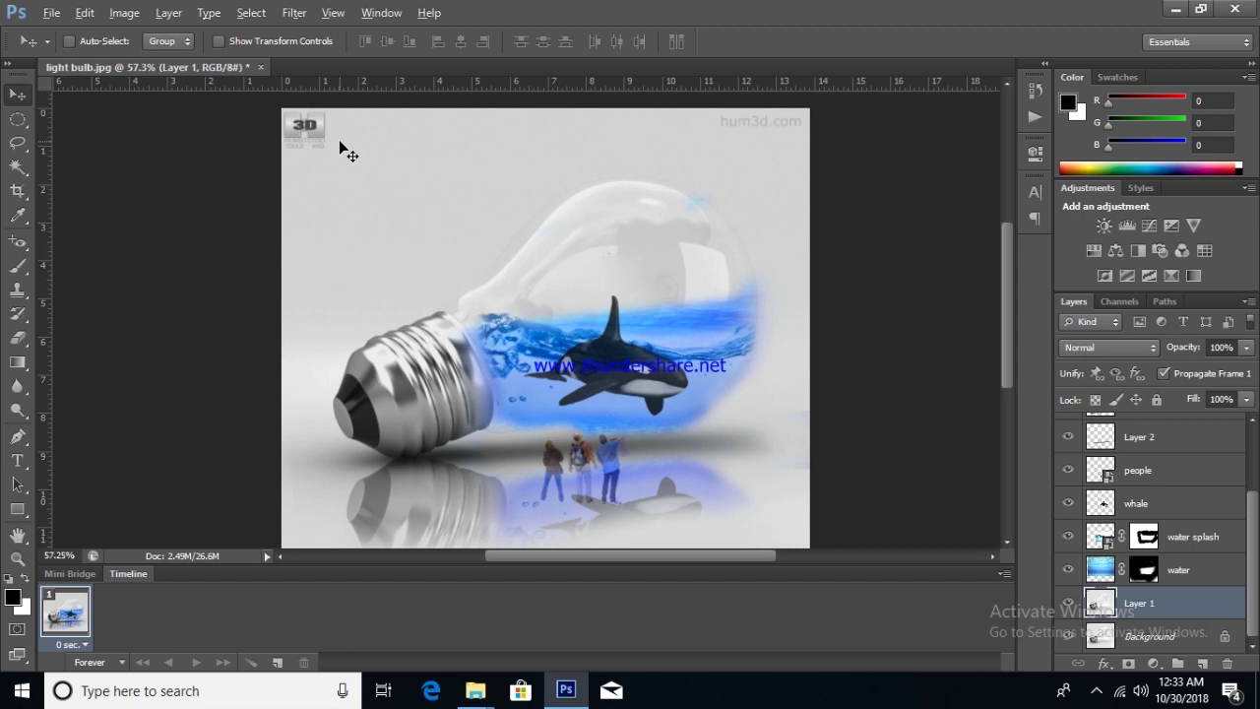
pyautogui.press('s')
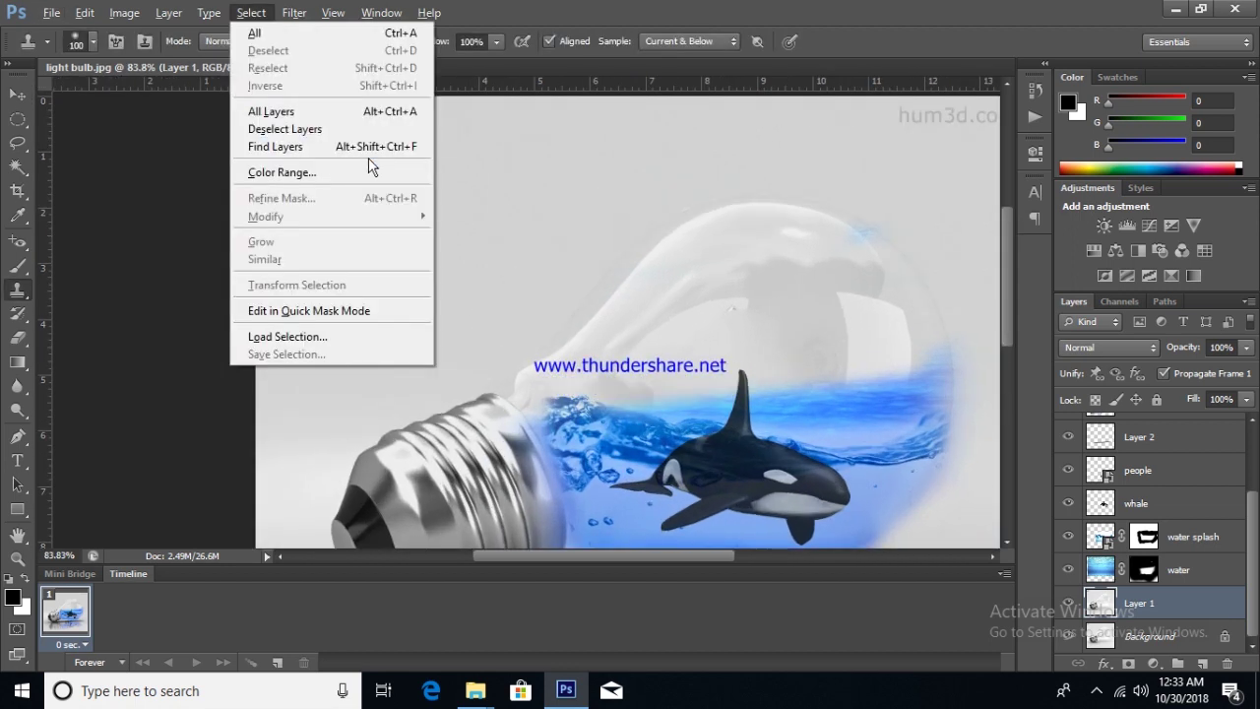
pyautogui.scroll(2, 534, 200)
pyautogui.keyDown('alt'); pyautogui.click(365, 213); pyautogui.keyUp('alt')
pyautogui.moveTo(366, 211); pyautogui.dragTo(262, 126)
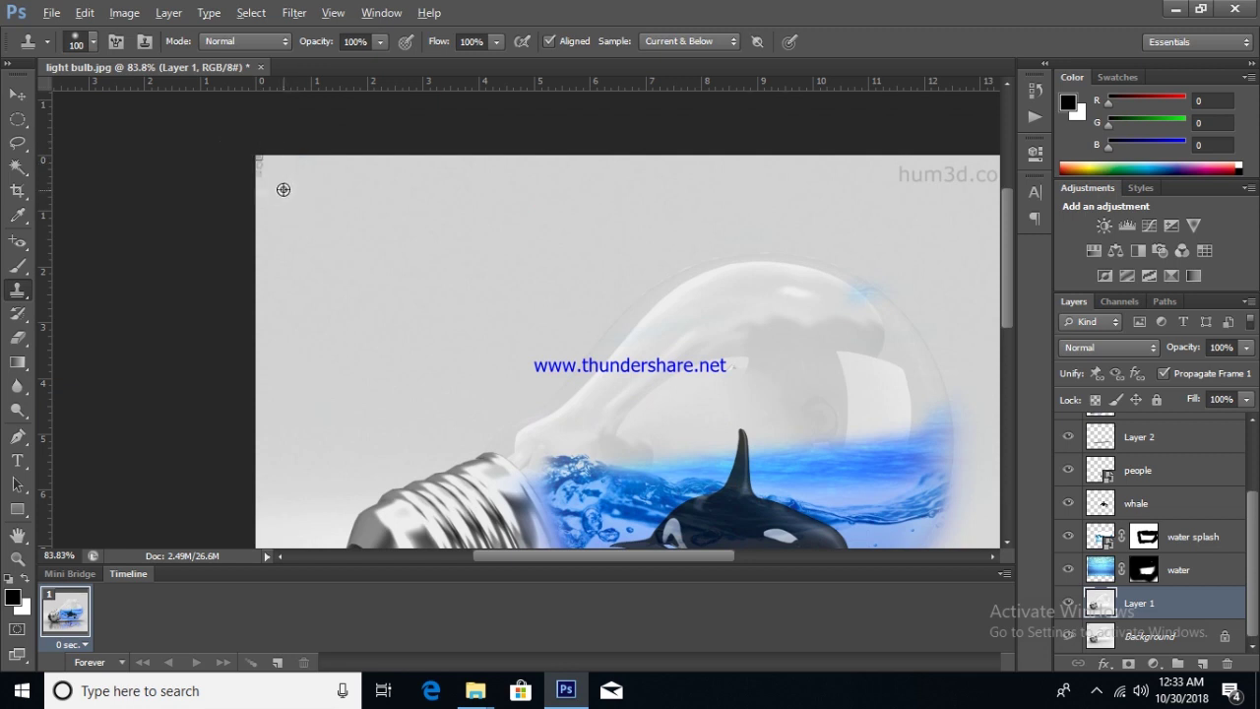
# - Clone away the hum3d.com watermark in the top-right corner with surrounding grey
pyautogui.scroll(-2, 399, 203)
pyautogui.moveTo(399, 202)
pyautogui.mouseDown()
pyautogui.moveTo(484, 218)
pyautogui.moveTo(725, 97)
pyautogui.moveTo(738, 131)
pyautogui.mouseUp()
pyautogui.press('v')
pyautogui.press('alt')
pyautogui.press('s')
pyautogui.press('Escape')
pyautogui.press('s')
pyautogui.keyDown('alt'); pyautogui.click(599, 250); pyautogui.keyUp('alt')
pyautogui.moveTo(561, 193); pyautogui.dragTo(692, 187)
pyautogui.keyDown('alt'); pyautogui.click(659, 248); pyautogui.keyUp('alt')
pyautogui.scroll(-3, 676, 188)
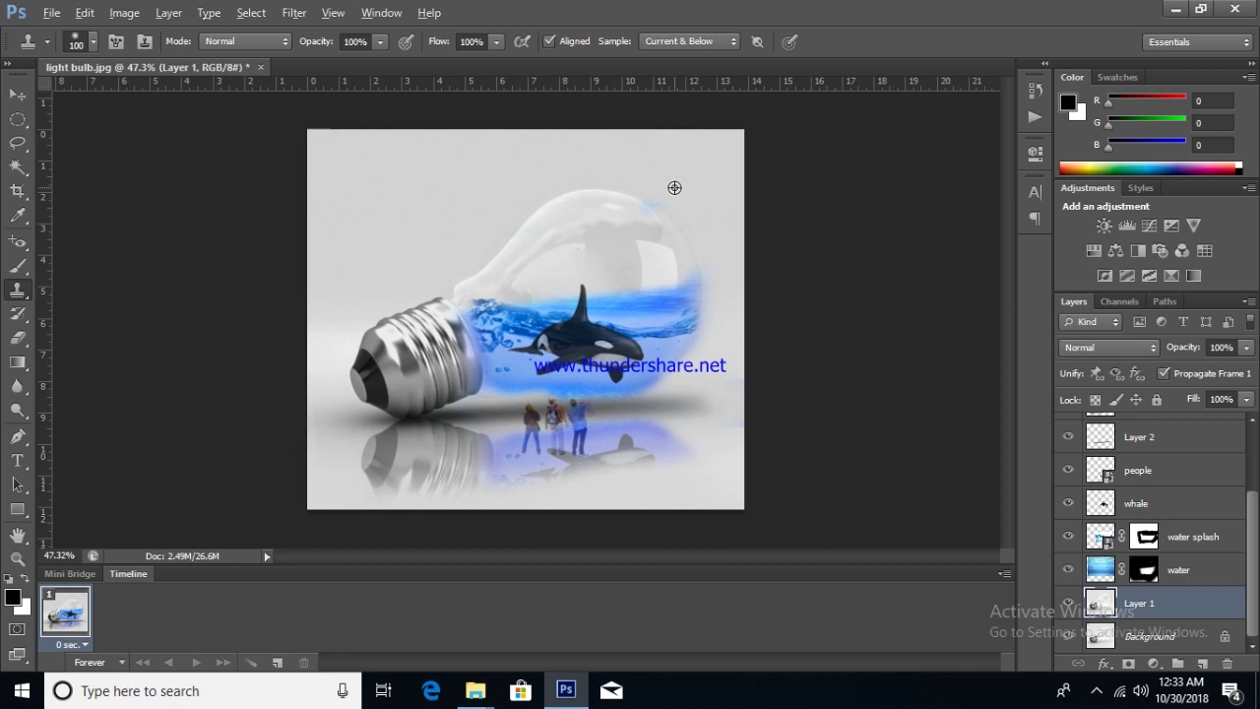
pyautogui.click(17, 95)
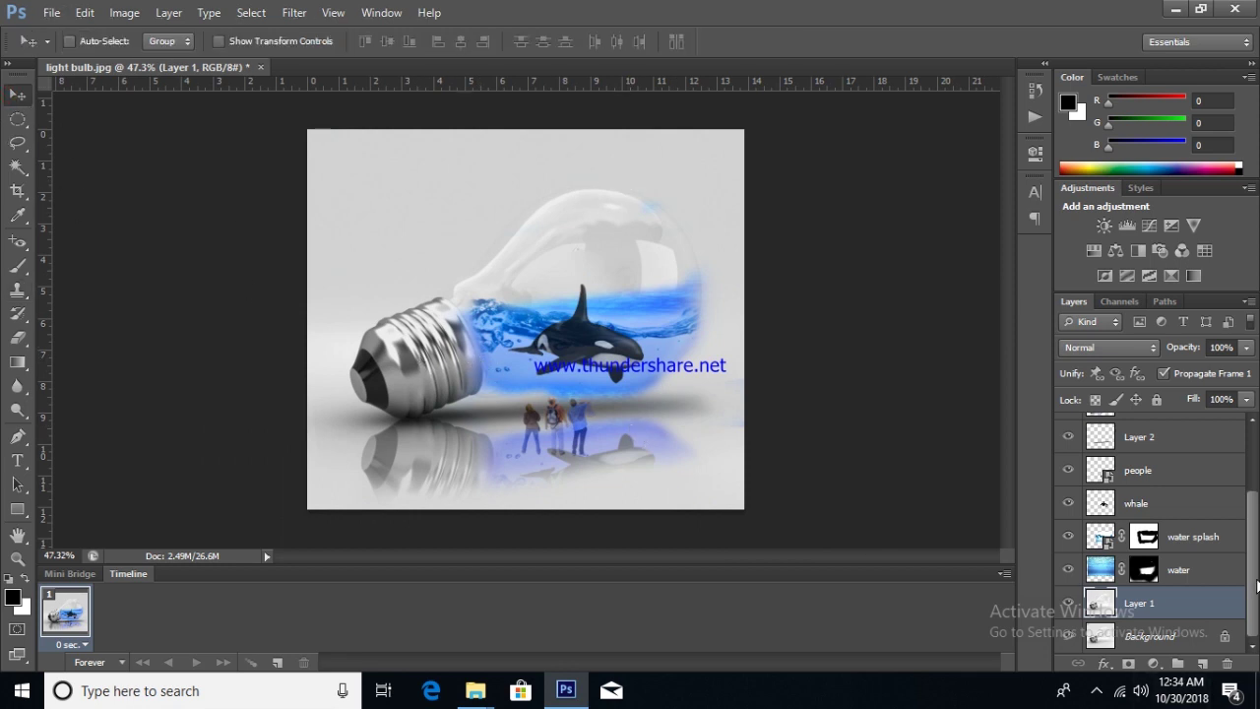
pyautogui.moveTo(1251, 566); pyautogui.dragTo(1252, 451)
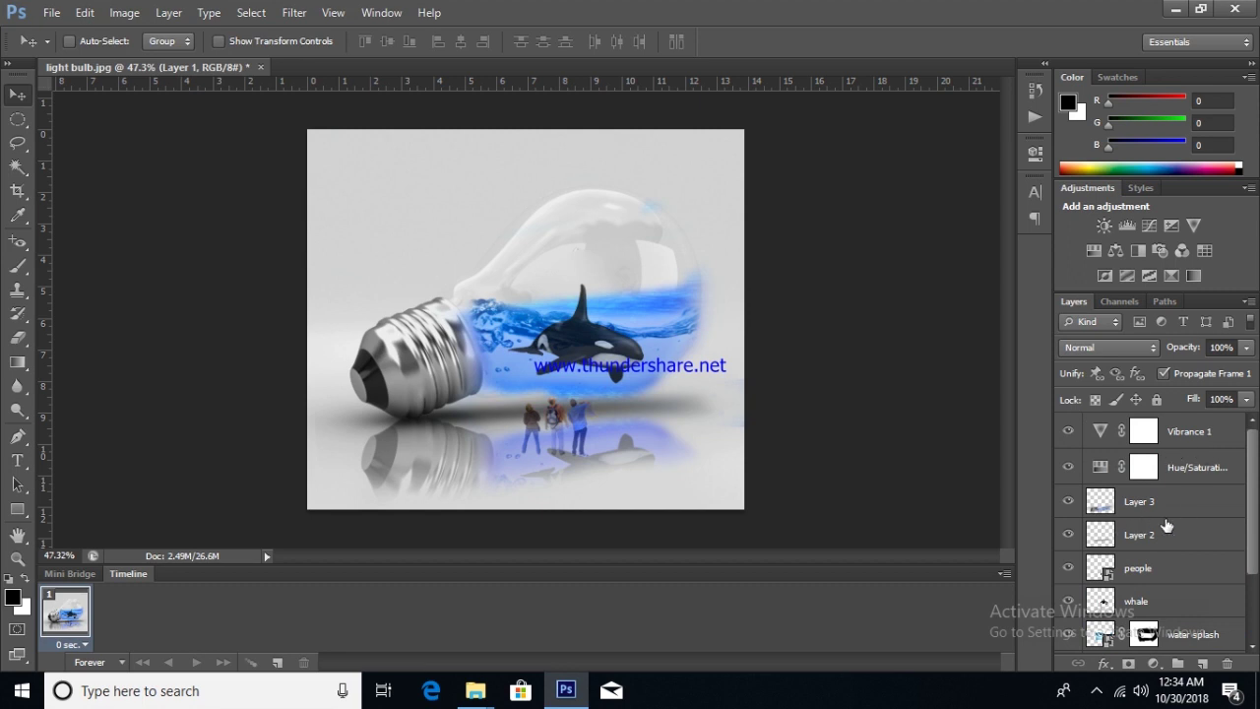
pyautogui.scroll(-3, 1152, 522)
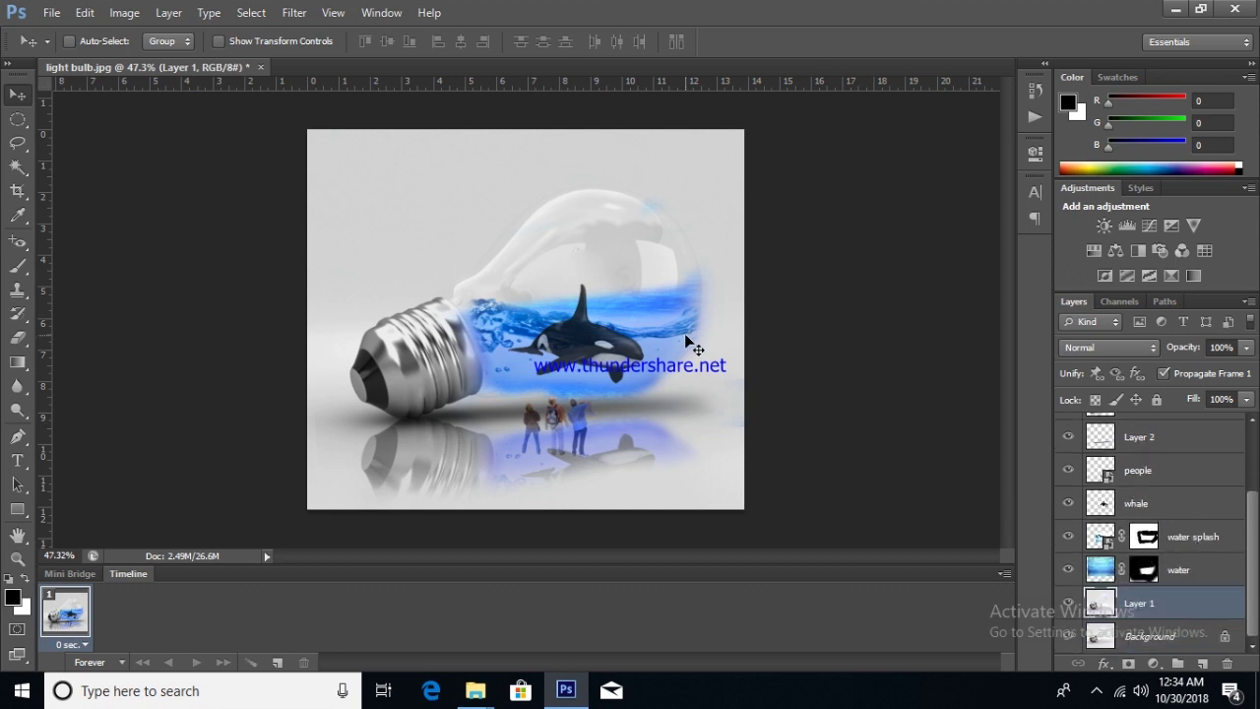